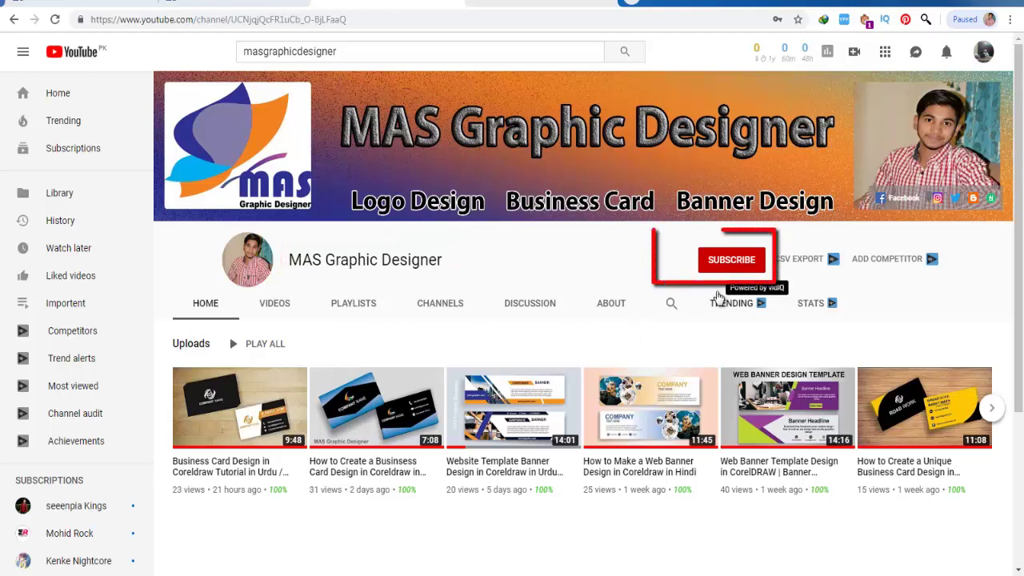
# - Subscribe to the graphic-design tutorial channel from its YouTube page
pyautogui.click(730, 266)
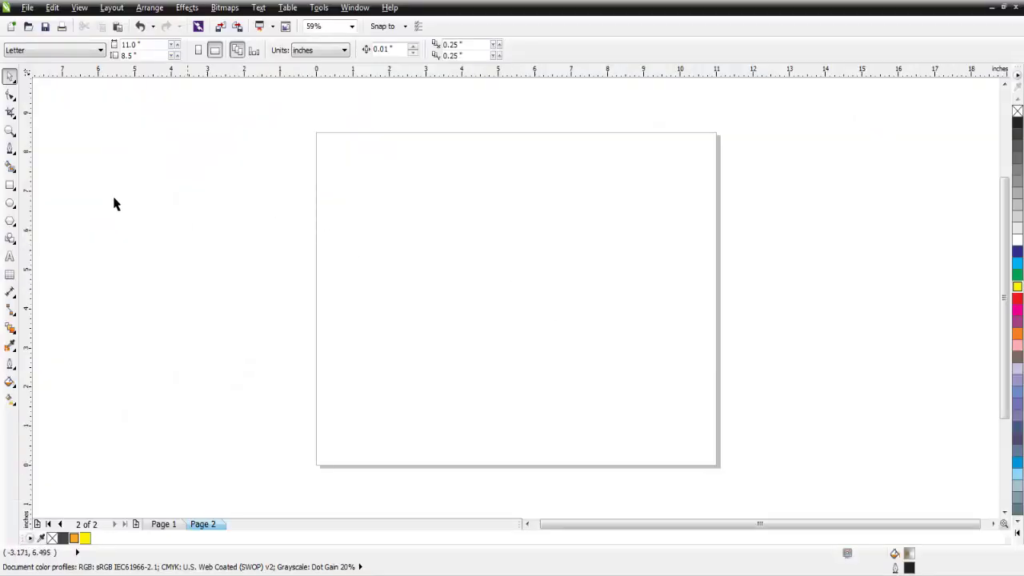
# - Draw an unfilled rectangle on Page 2 and size it 3.5 × 2.0 inches
pyautogui.click(10, 186)
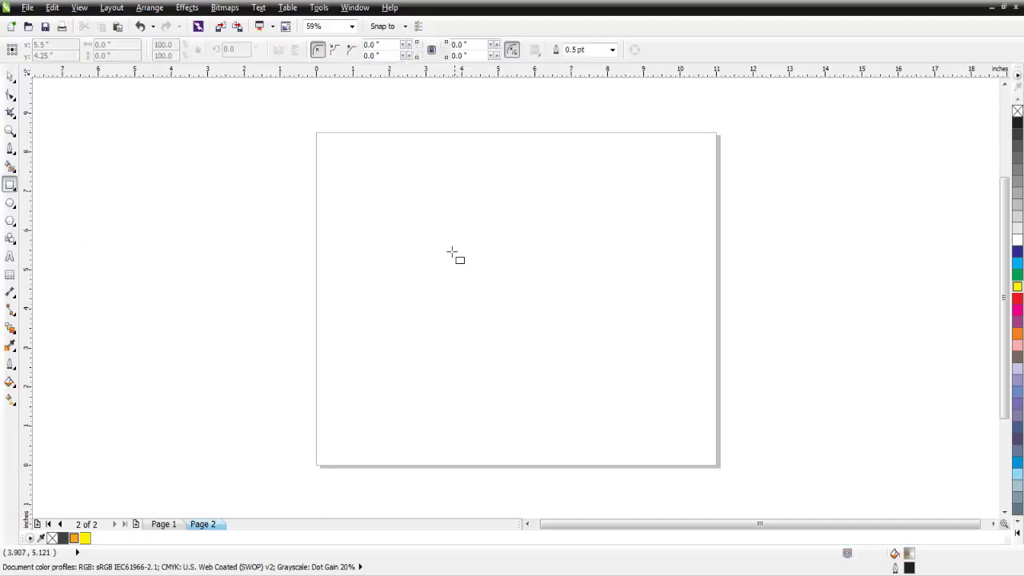
pyautogui.moveTo(451, 249); pyautogui.dragTo(595, 351)
pyautogui.moveTo(642, 376)
pyautogui.mouseDown()
pyautogui.moveTo(683, 398)
pyautogui.moveTo(677, 390)
pyautogui.mouseUp()
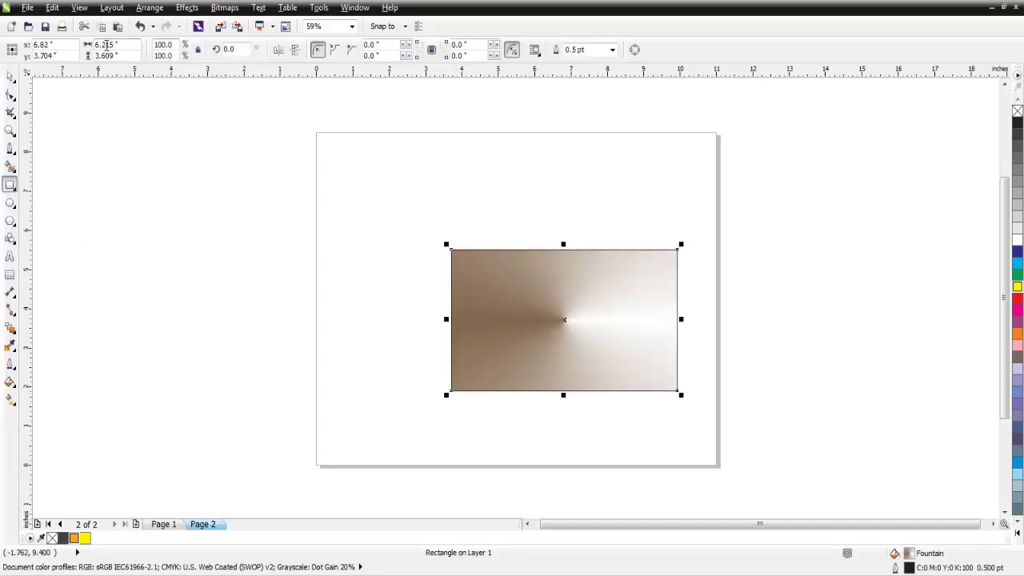
pyautogui.click(1017, 113)
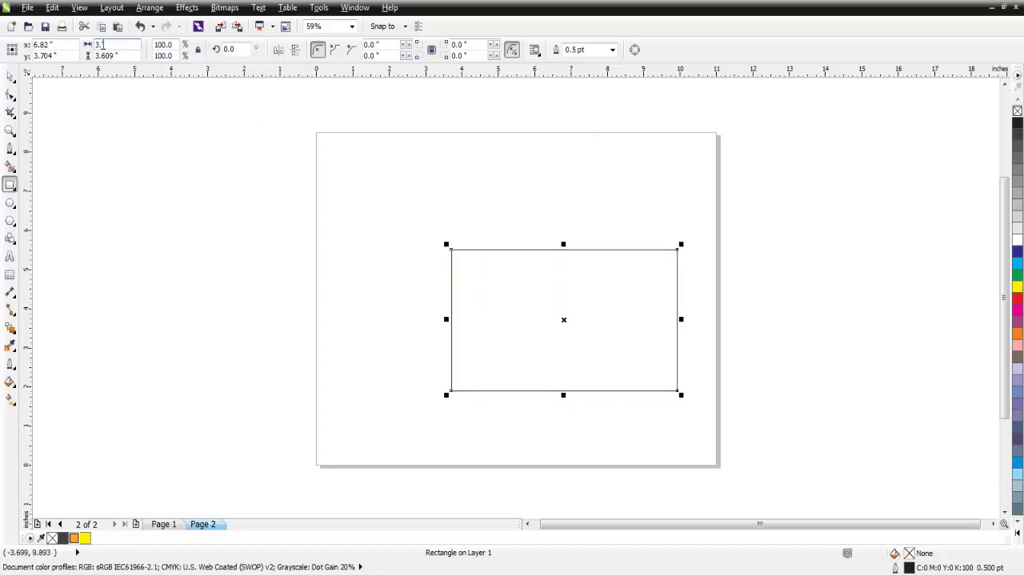
pyautogui.doubleClick(102, 55)
pyautogui.write('2.0')
pyautogui.press('Return')
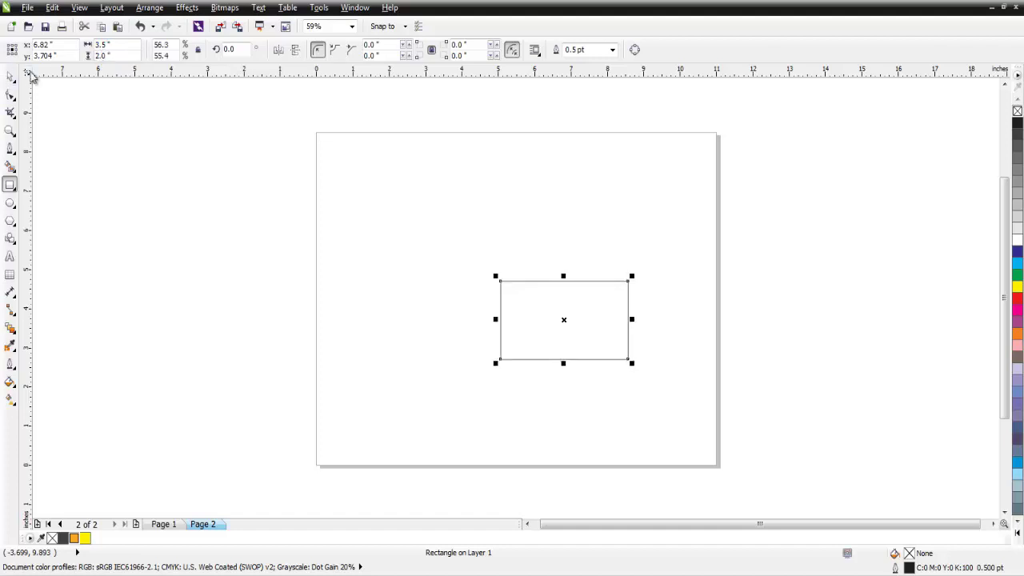
# - Move the rectangle up the page and paste a duplicate of it
pyautogui.click(10, 77)
pyautogui.moveTo(574, 320); pyautogui.dragTo(524, 224)
pyautogui.click(526, 254)
pyautogui.click(524, 224)
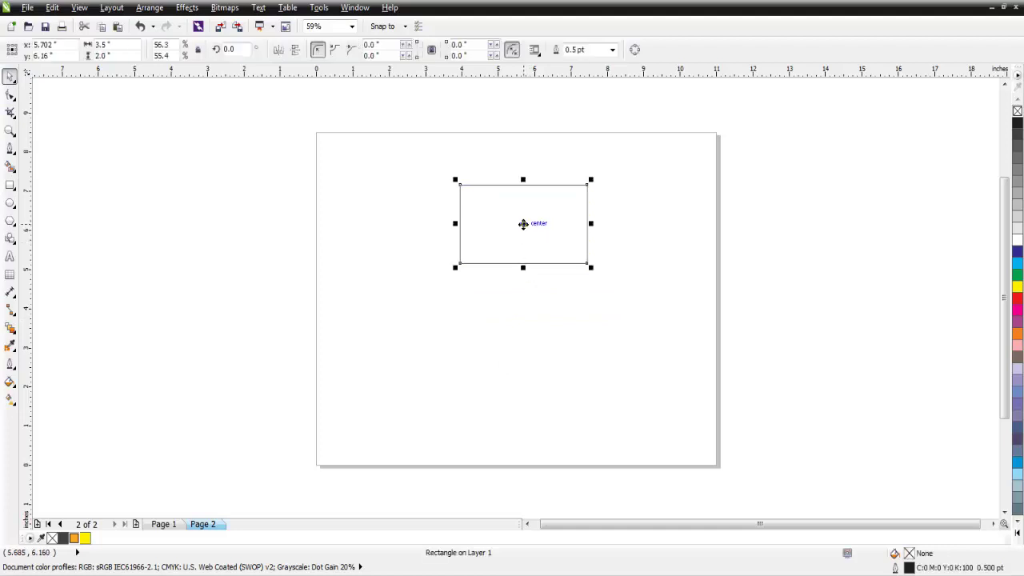
pyautogui.rightClick(524, 226)
pyautogui.click(563, 129)
pyautogui.rightClick(638, 203)
pyautogui.click(656, 289)
# - Place the copy below the original and zoom to fit both rectangles
pyautogui.click(527, 291)
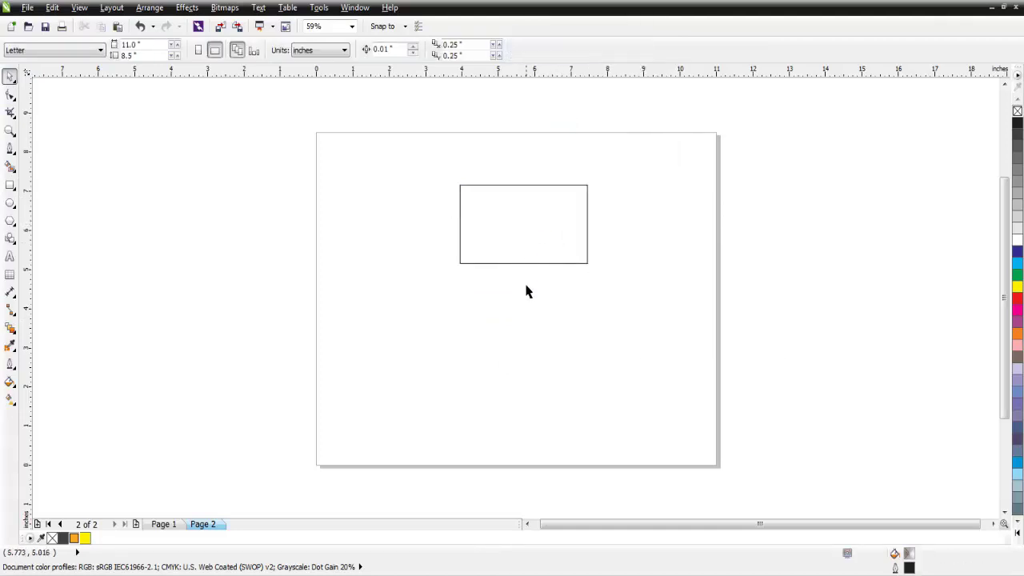
pyautogui.moveTo(520, 222); pyautogui.dragTo(524, 317)
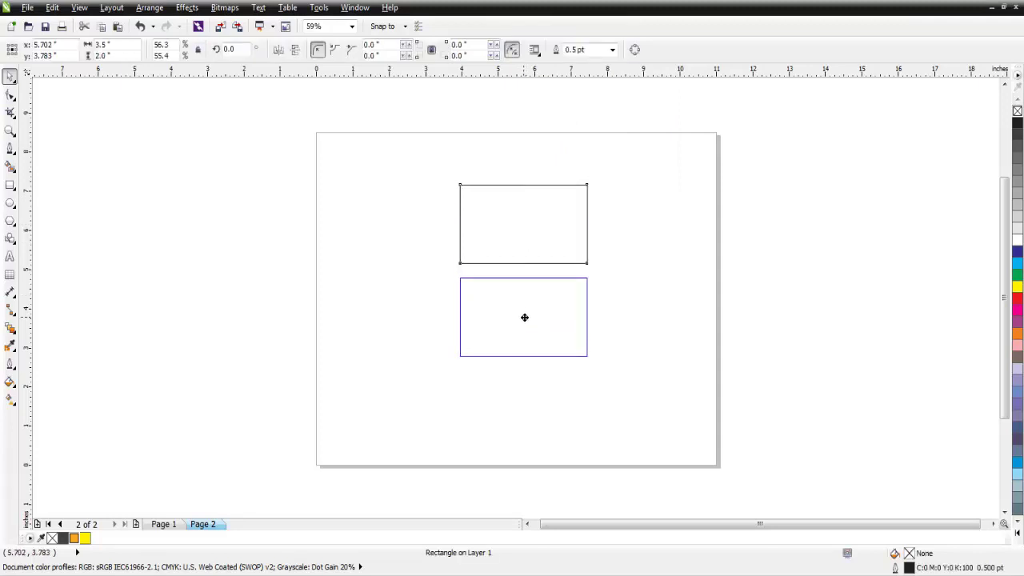
pyautogui.moveTo(620, 160); pyautogui.dragTo(444, 400)
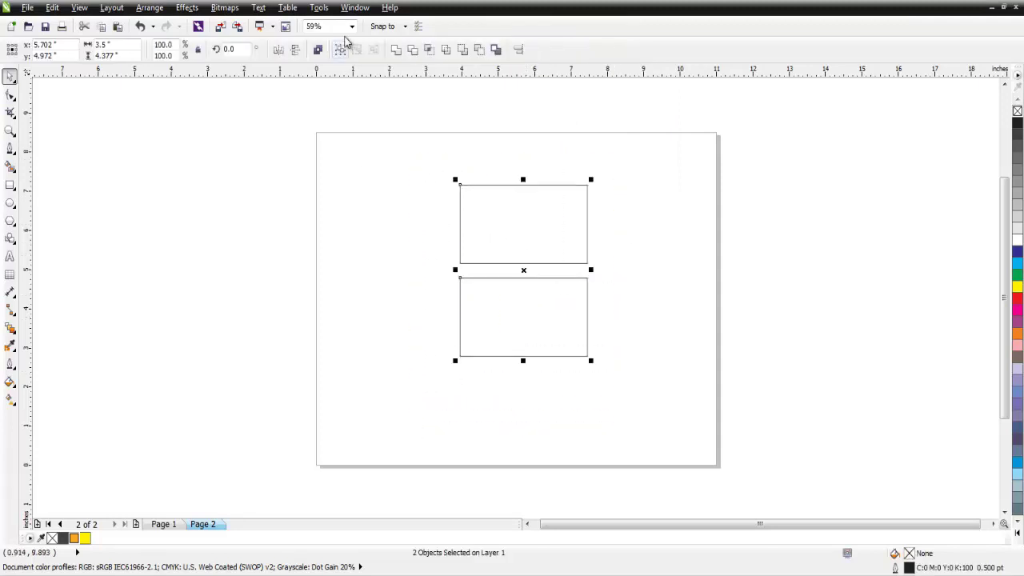
pyautogui.click(352, 29)
pyautogui.click(324, 42)
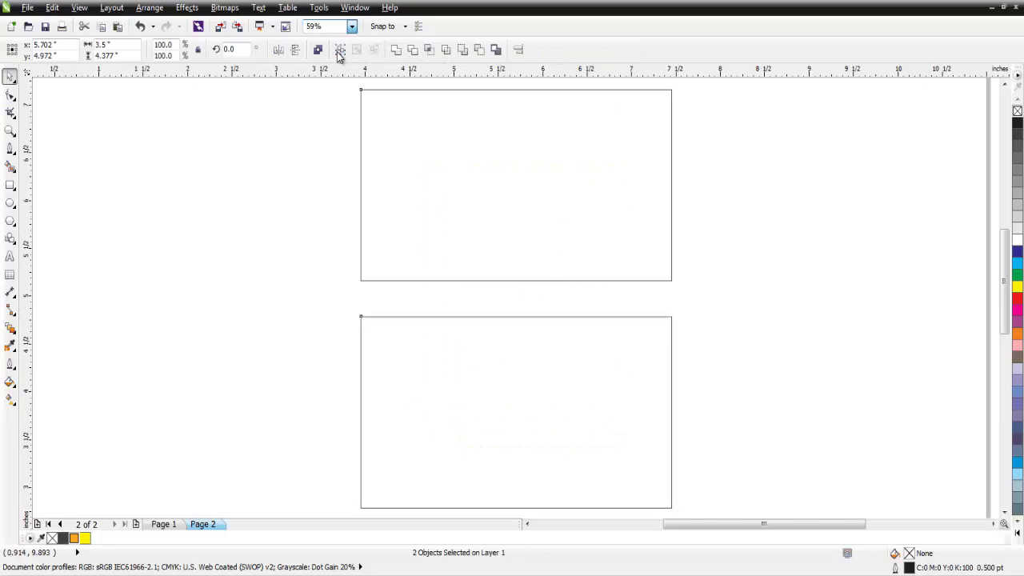
# - Draw a vertical Pen line along the upper card's left edge, corner to corner
pyautogui.click(293, 208)
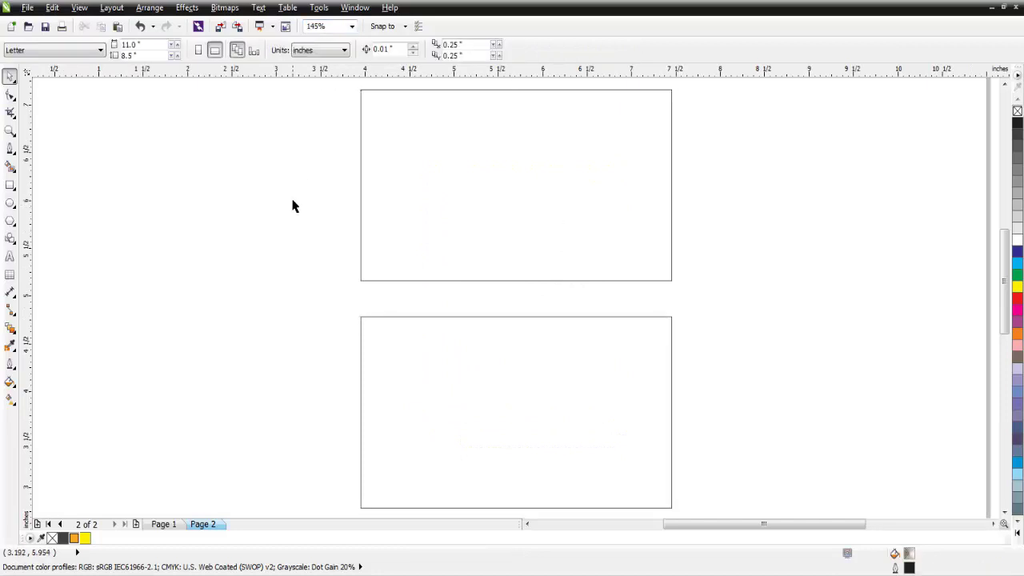
pyautogui.click(10, 149)
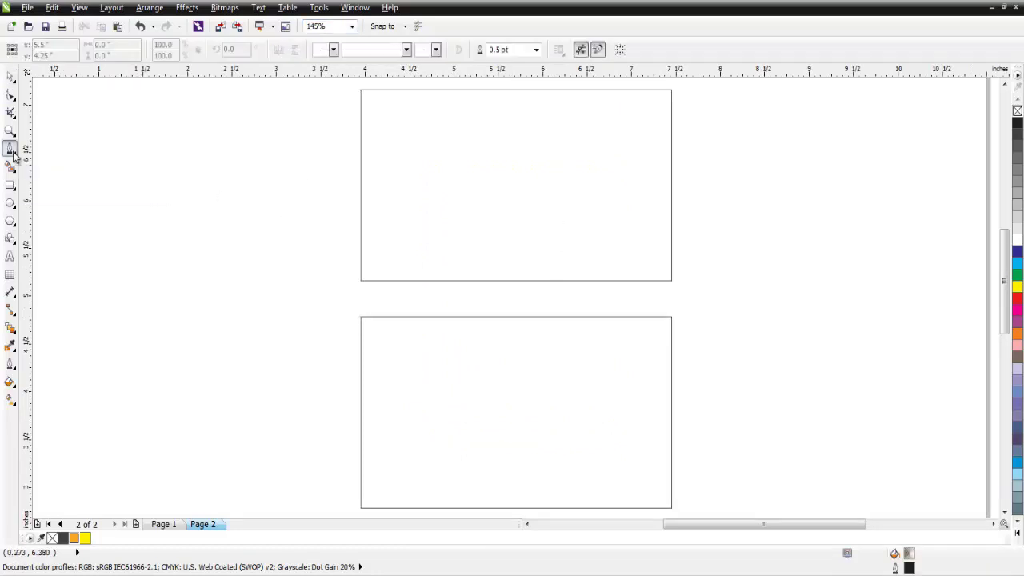
pyautogui.click(361, 90)
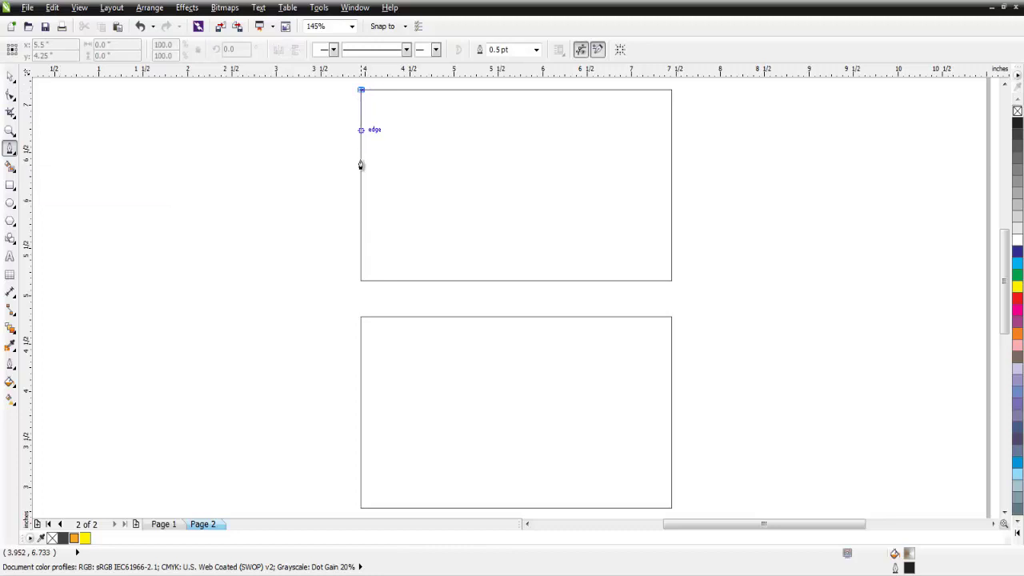
pyautogui.click(361, 281)
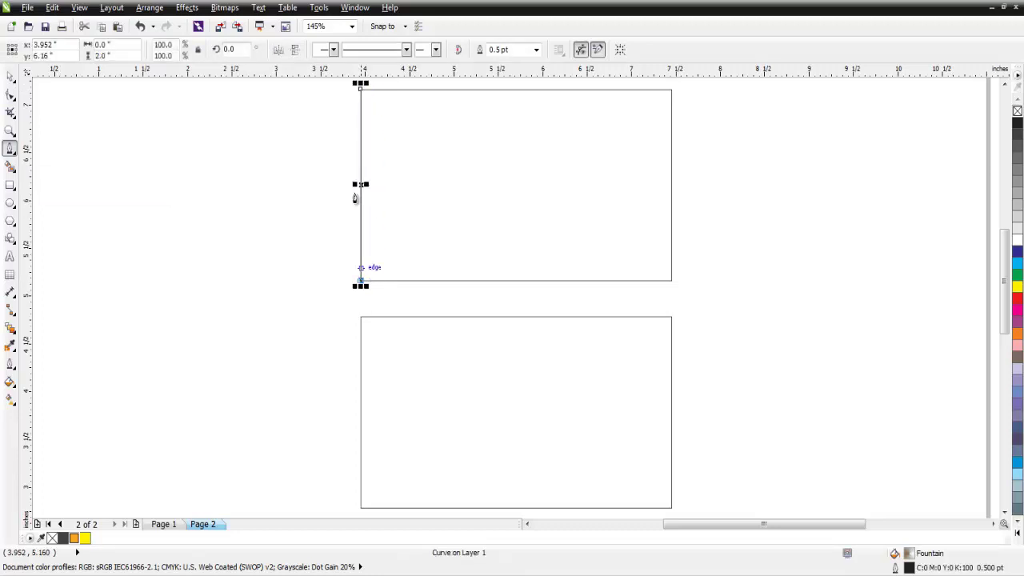
pyautogui.click(361, 92)
# - Convert the line to a curve, bend it into the card, and remove its fill
pyautogui.click(10, 76)
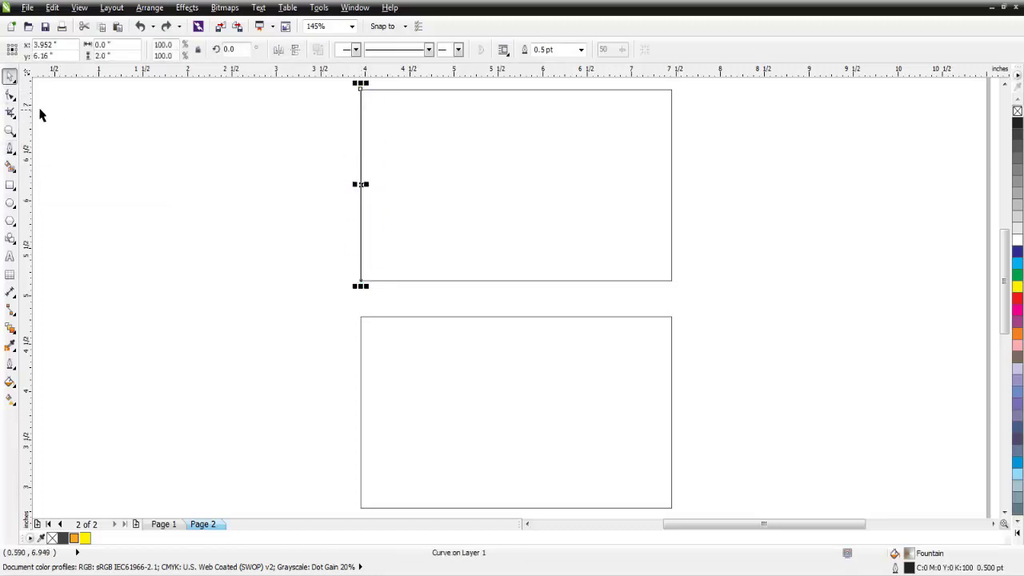
pyautogui.click(10, 96)
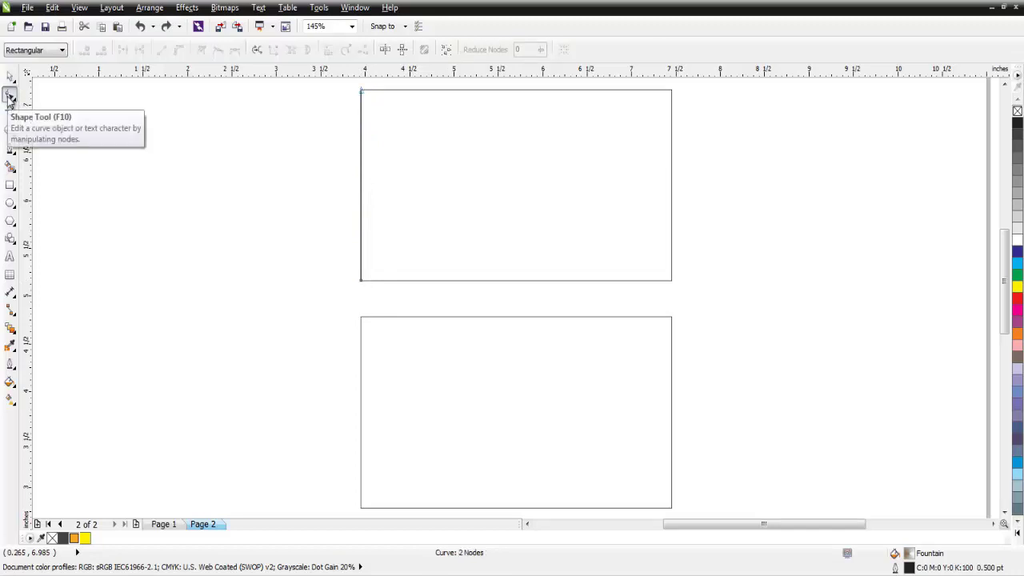
pyautogui.click(361, 93)
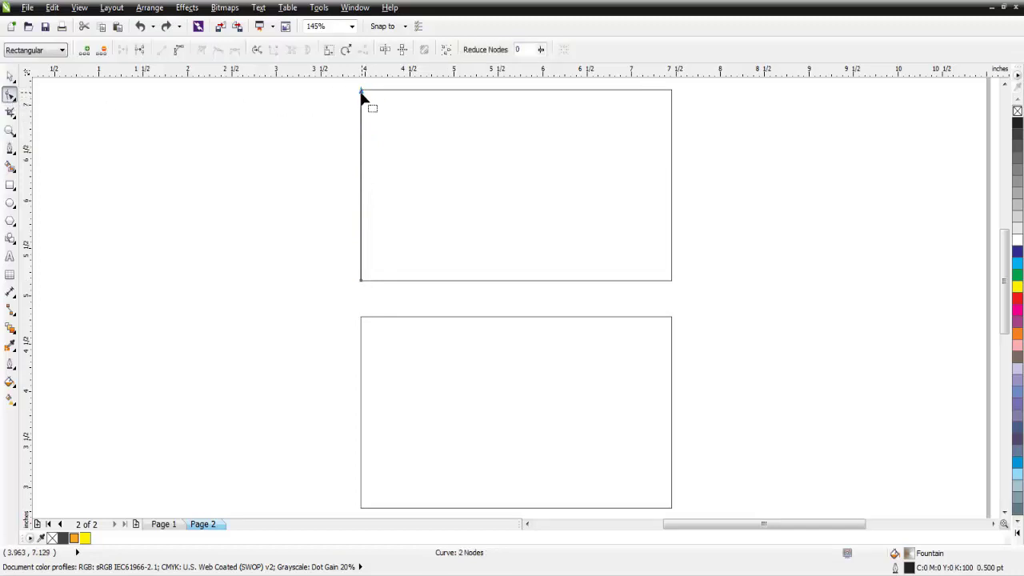
pyautogui.click(179, 52)
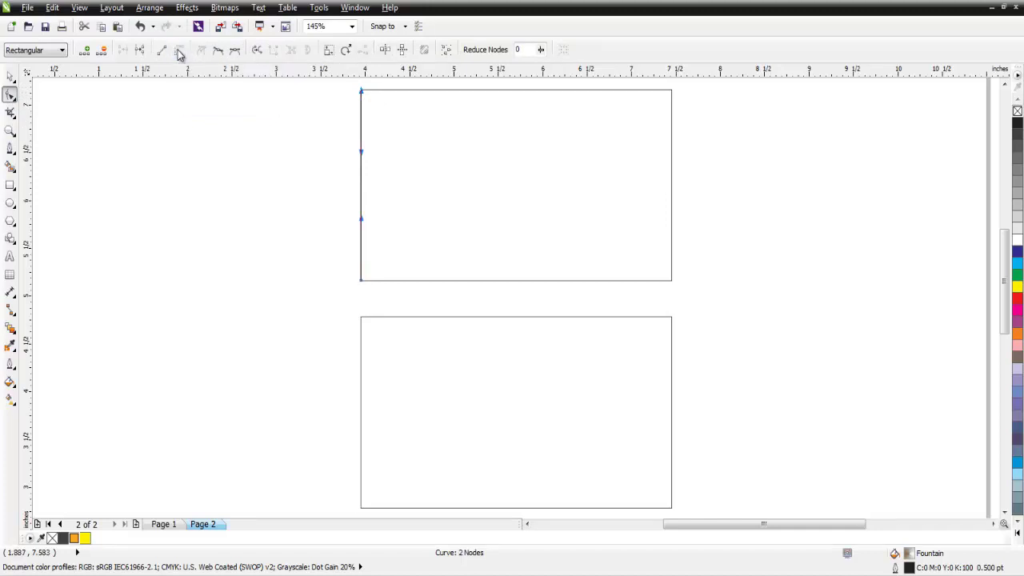
pyautogui.click(361, 188)
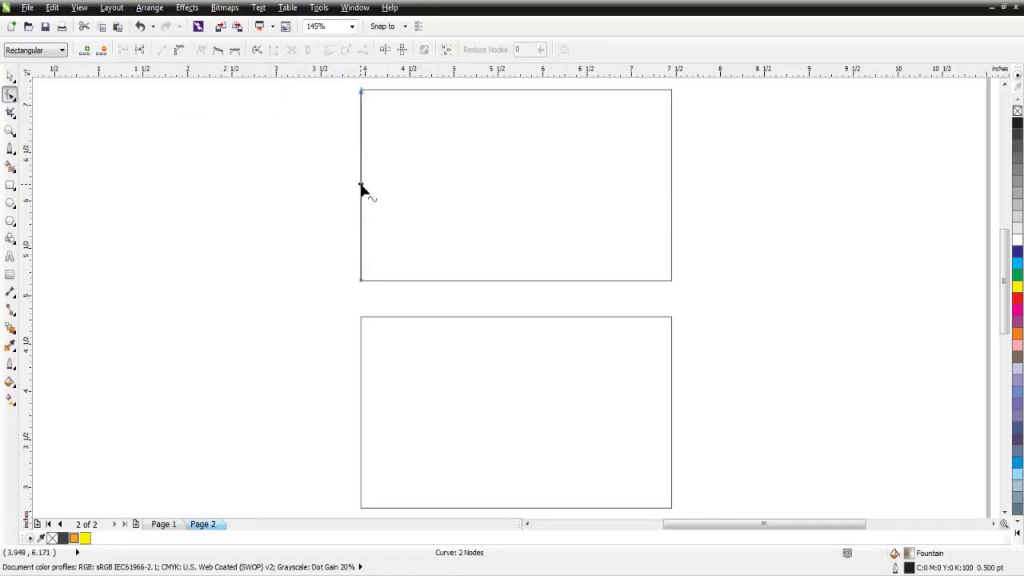
pyautogui.click(179, 51)
pyautogui.moveTo(362, 190); pyautogui.dragTo(422, 194)
pyautogui.click(10, 76)
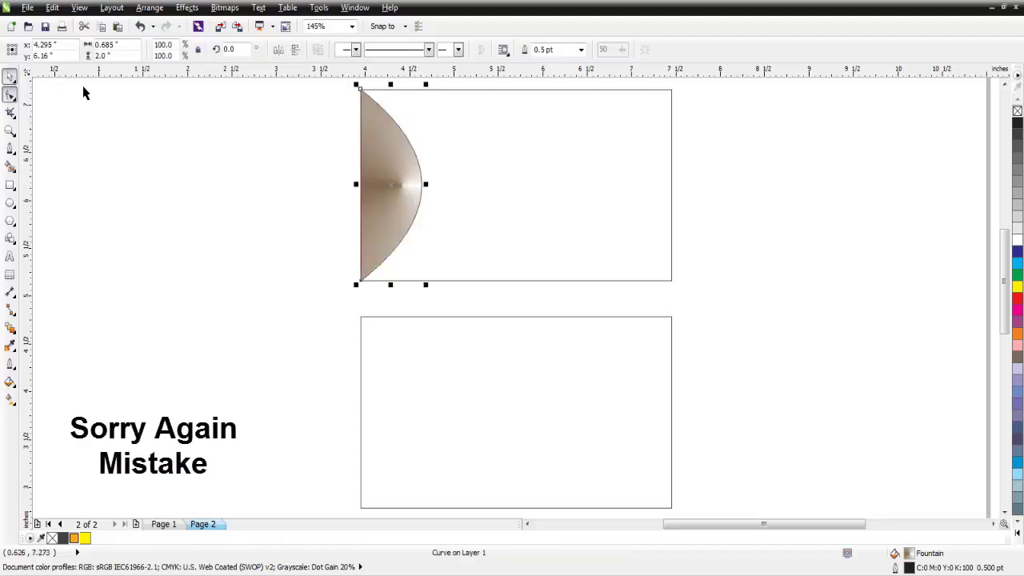
pyautogui.click(1017, 112)
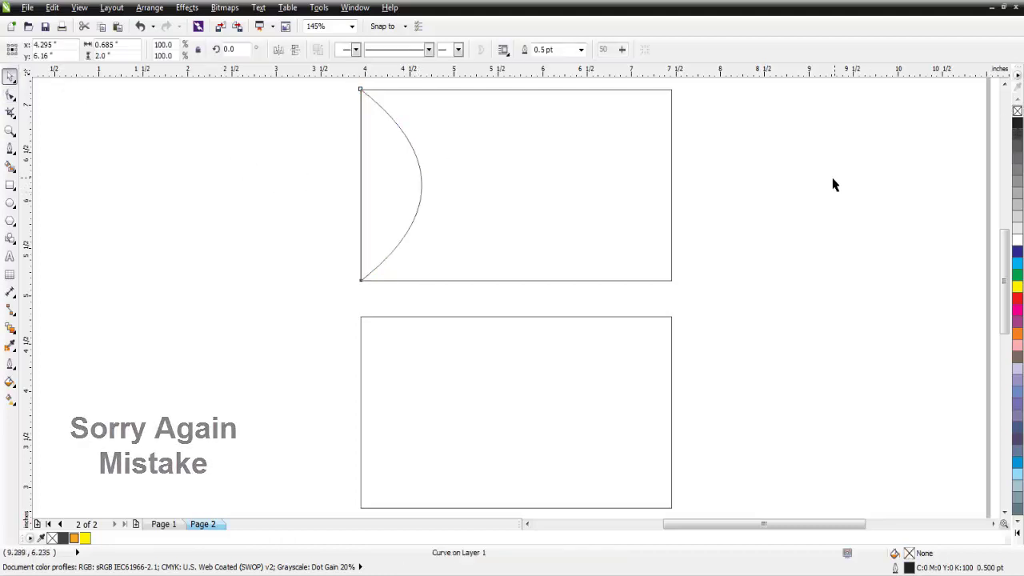
# - Paste a copy of the curve, move it right, and mirror it horizontally
pyautogui.click(831, 183)
pyautogui.click(396, 179)
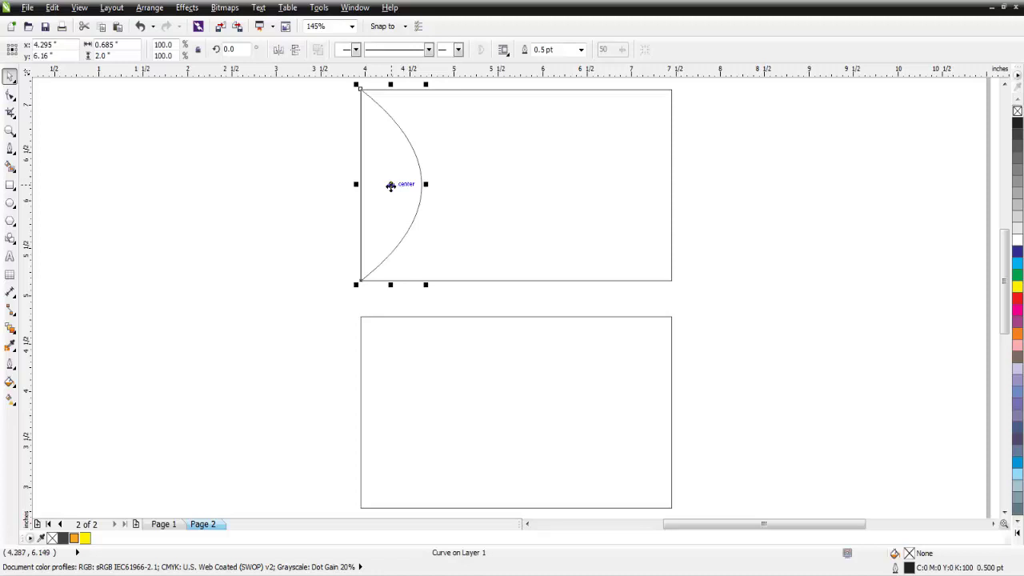
pyautogui.rightClick(392, 183)
pyautogui.press('Escape')
pyautogui.rightClick(388, 184)
pyautogui.click(419, 322)
pyautogui.rightClick(228, 201)
pyautogui.click(269, 290)
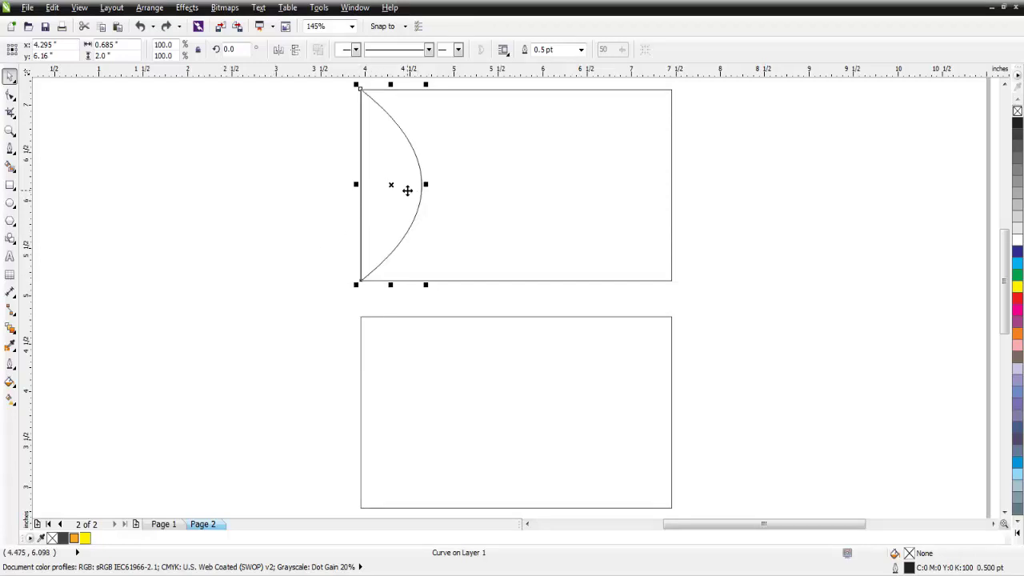
pyautogui.moveTo(393, 183); pyautogui.dragTo(498, 194)
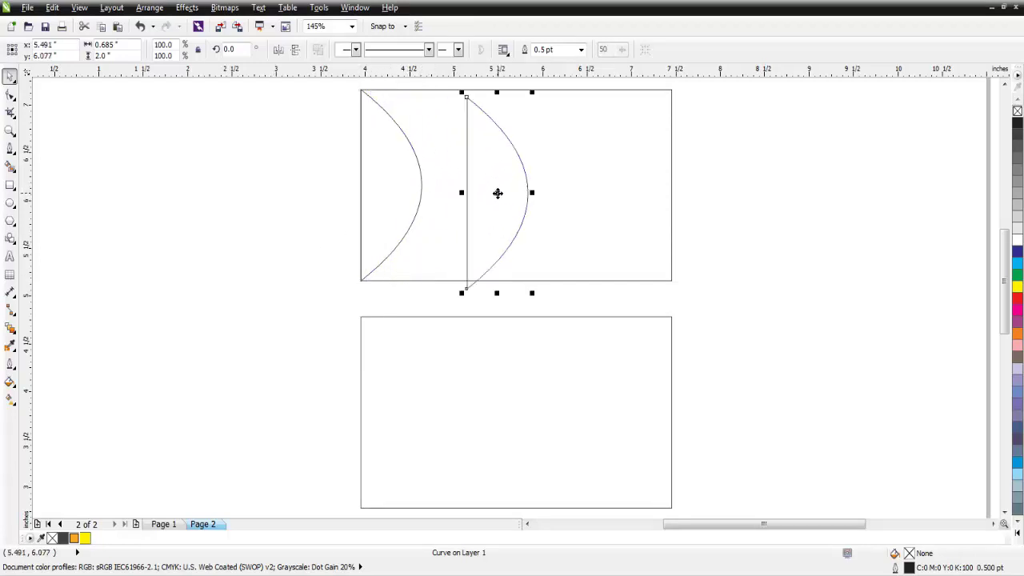
pyautogui.click(278, 50)
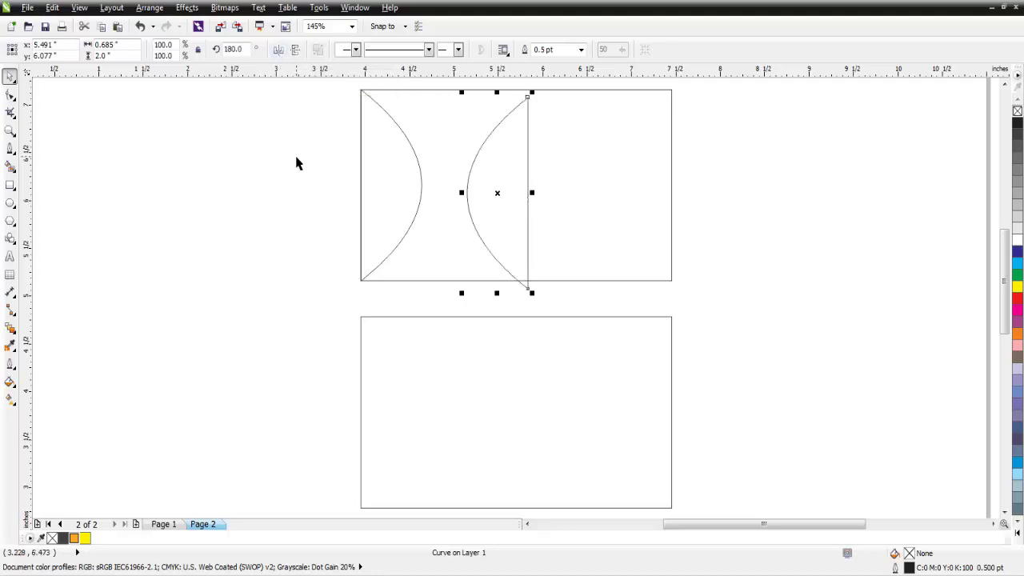
# - Align the mirrored curve to the upper card's right edge with Align and Distribute
pyautogui.click(479, 170)
pyautogui.click(478, 169)
pyautogui.keyDown('shift'); pyautogui.click(606, 88); pyautogui.keyUp('shift')
pyautogui.click(518, 50)
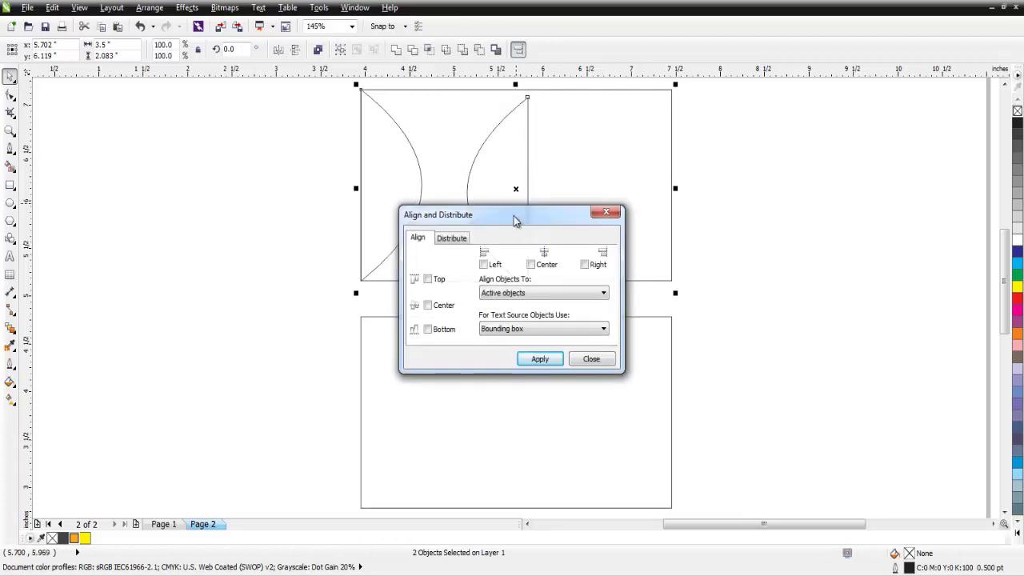
pyautogui.moveTo(514, 218); pyautogui.dragTo(873, 250)
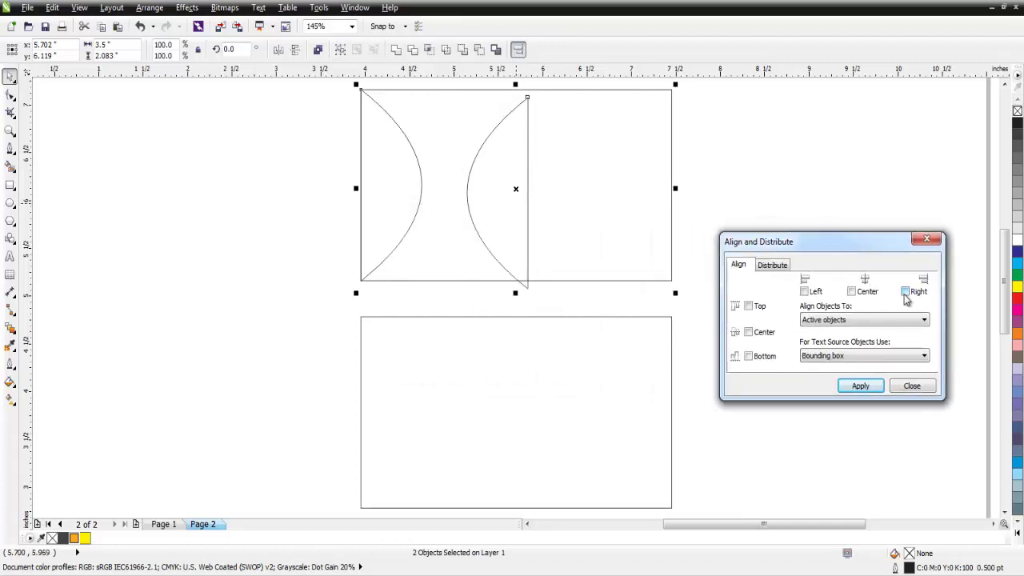
pyautogui.click(749, 332)
pyautogui.click(859, 387)
pyautogui.click(912, 387)
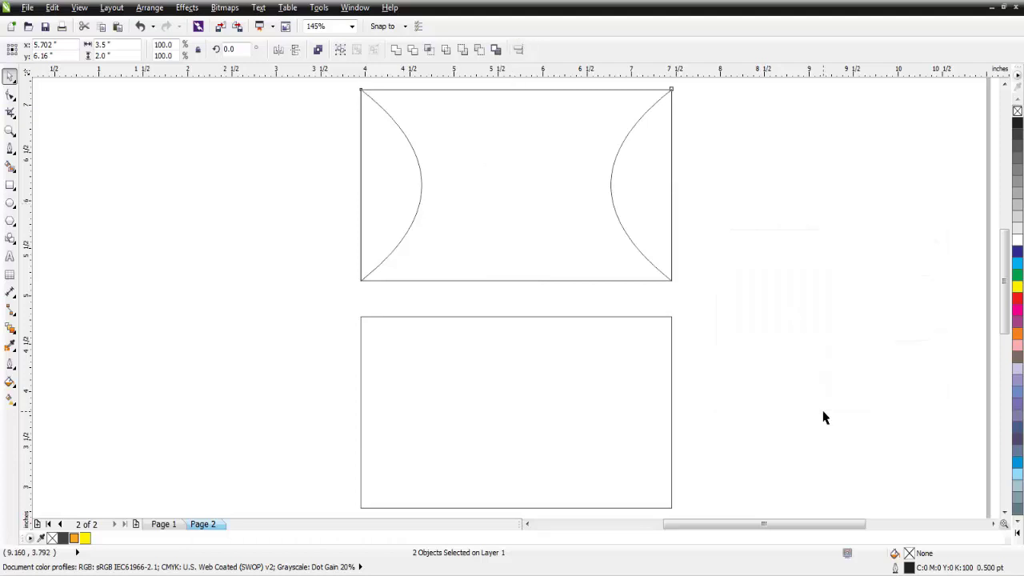
pyautogui.click(672, 376)
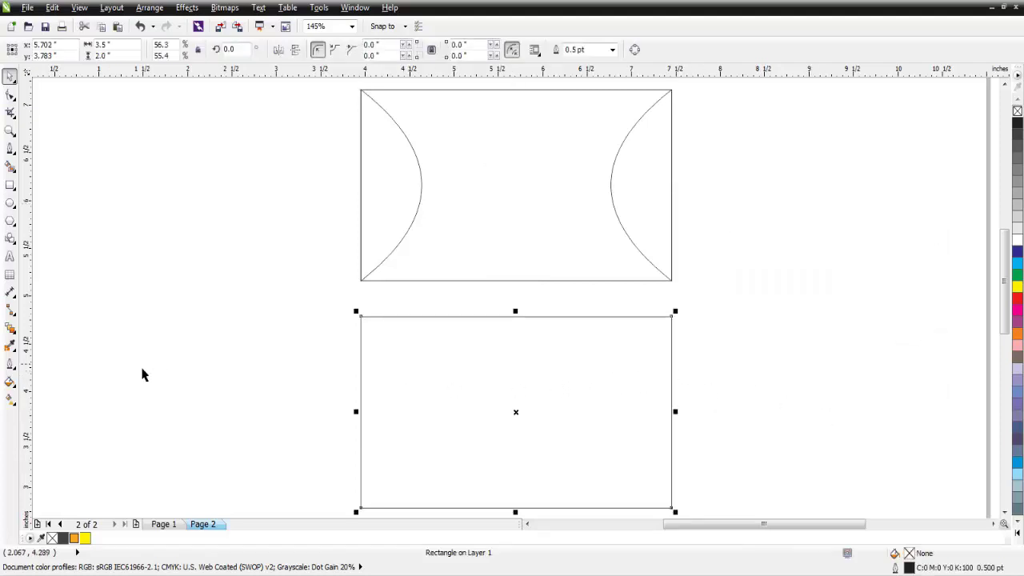
# - Draw an unfilled 1.156 × 2.0 inch left panel and a 0.331-inch strip at its bottom
pyautogui.click(10, 186)
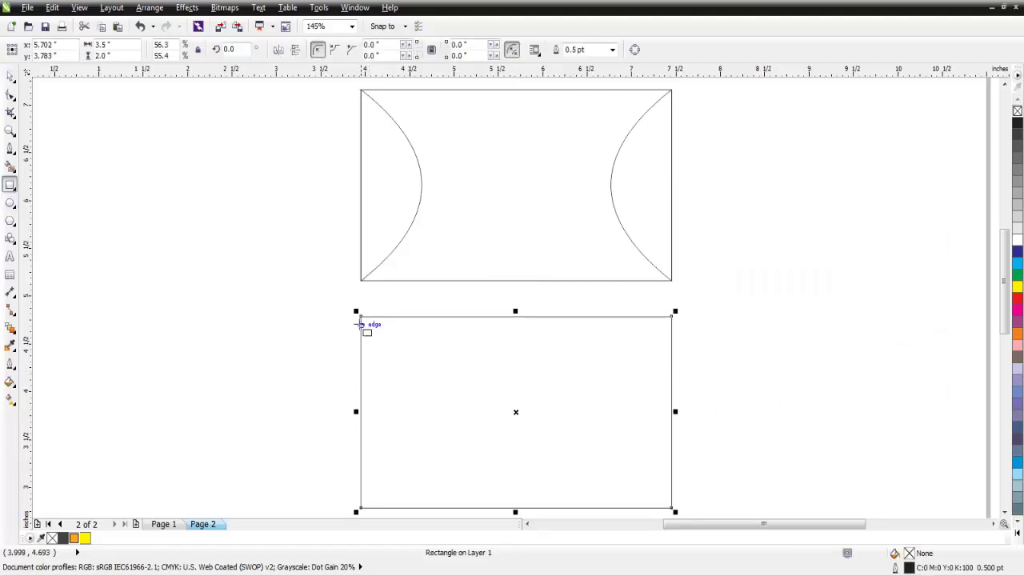
pyautogui.moveTo(360, 317); pyautogui.dragTo(463, 507)
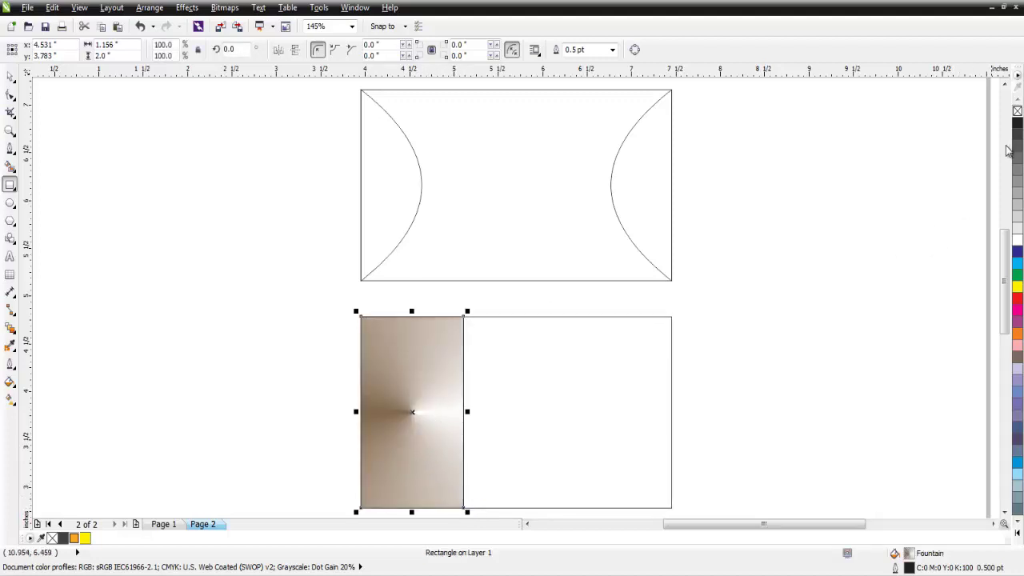
pyautogui.click(1018, 110)
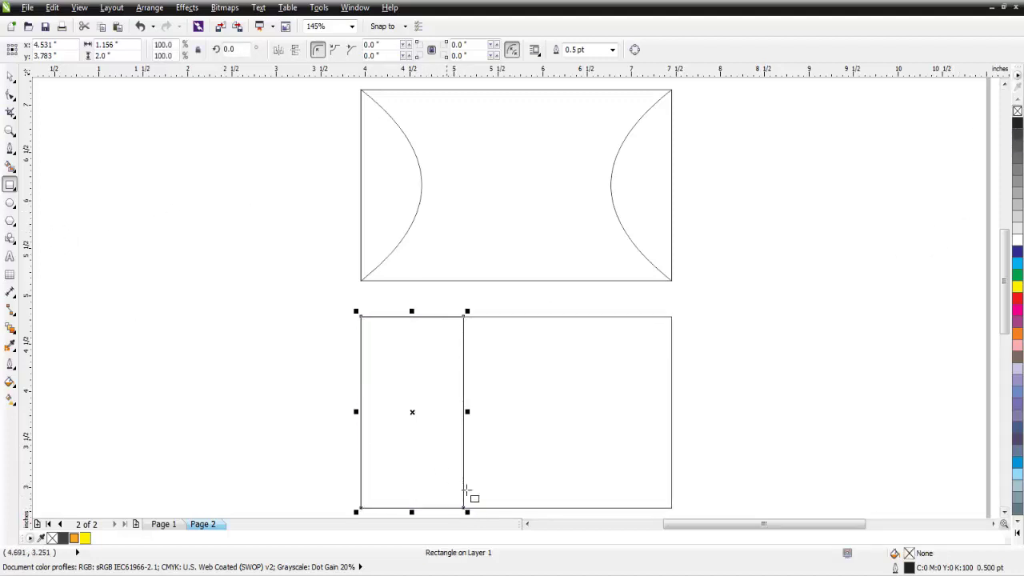
pyautogui.moveTo(361, 476); pyautogui.dragTo(467, 508)
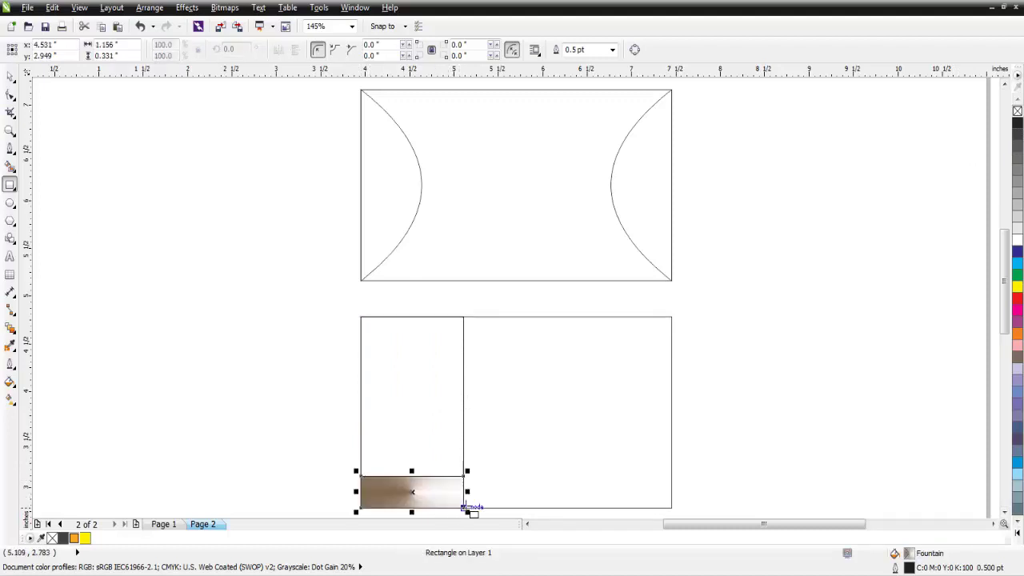
pyautogui.click(1018, 110)
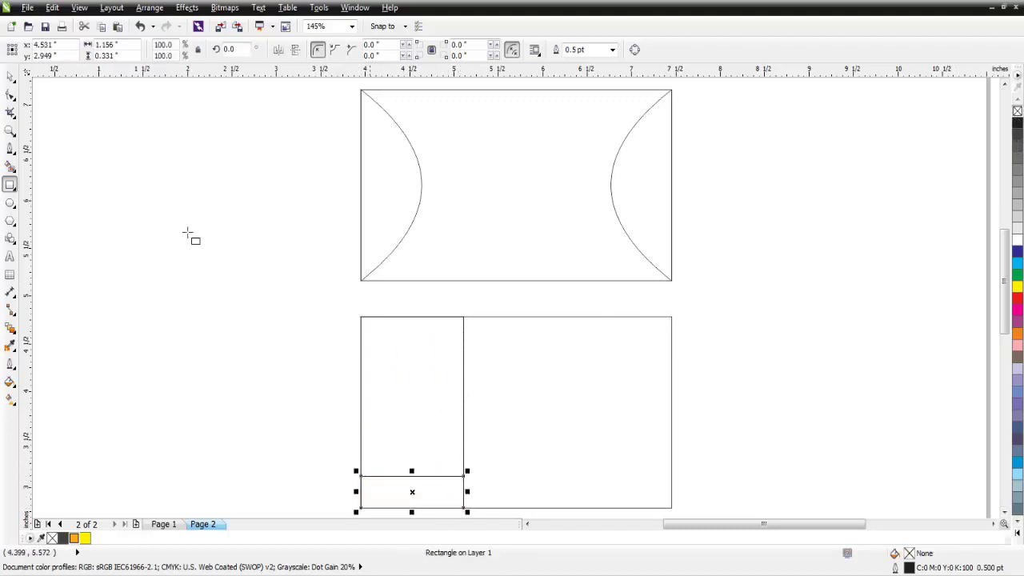
# - Select all the shapes of both cards
pyautogui.click(10, 77)
pyautogui.click(123, 183)
pyautogui.scroll(-2, 359, 258)
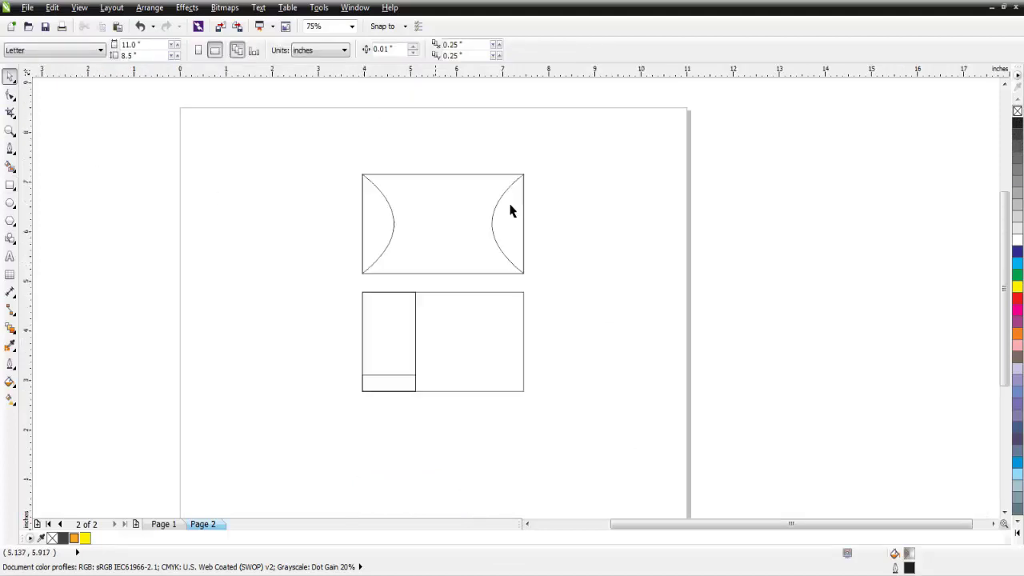
pyautogui.moveTo(612, 150); pyautogui.dragTo(305, 447)
pyautogui.click(351, 27)
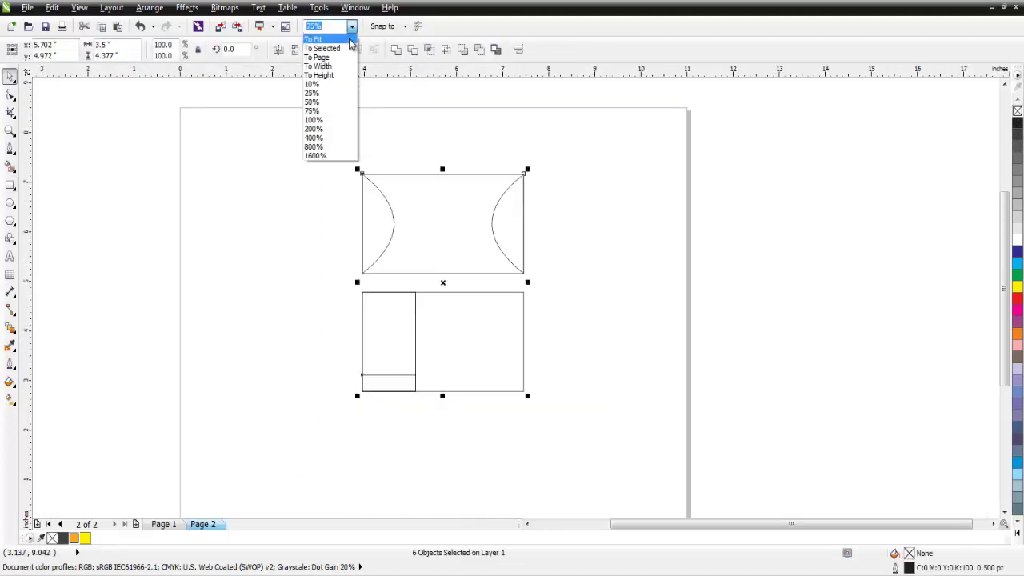
# - Zoom to the selected cards and fill both front-card curves orange
pyautogui.click(343, 50)
pyautogui.click(320, 245)
pyautogui.click(379, 208)
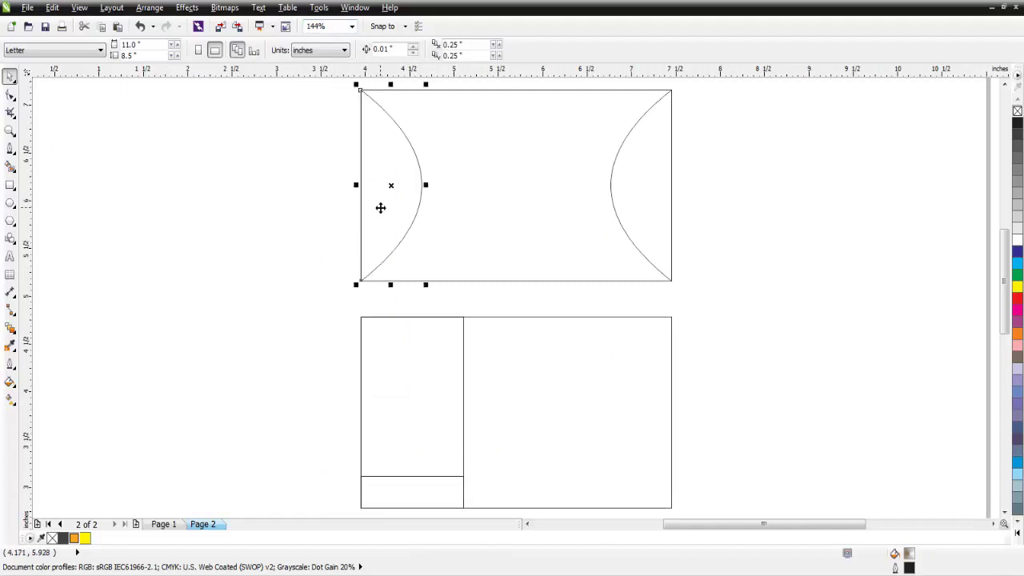
pyautogui.click(74, 538)
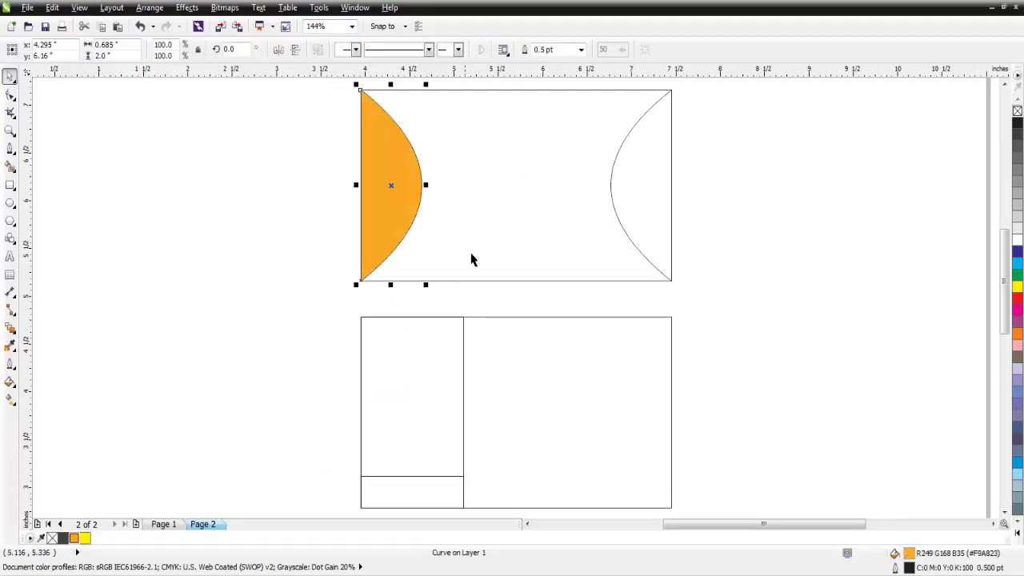
pyautogui.click(654, 185)
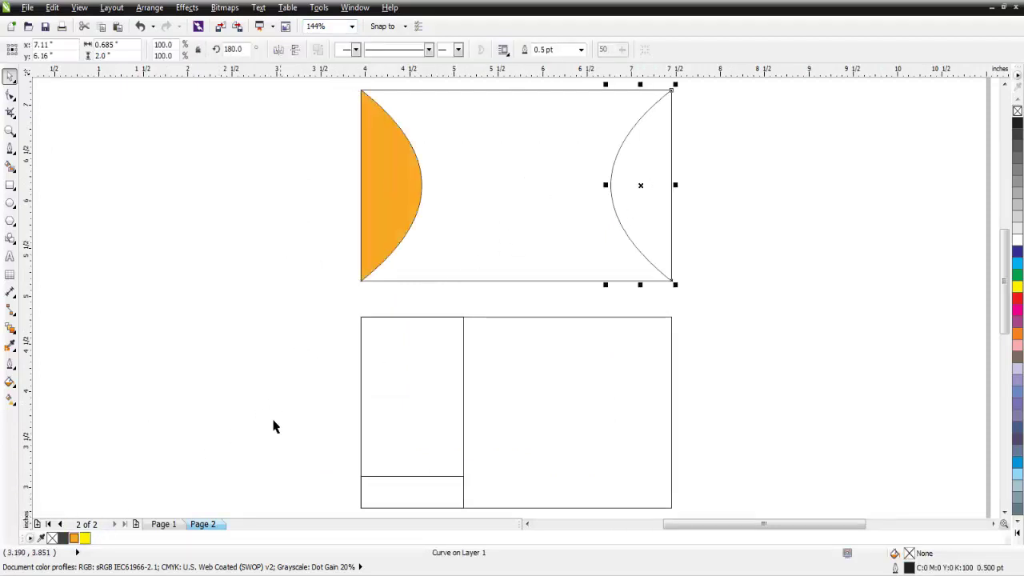
pyautogui.click(75, 538)
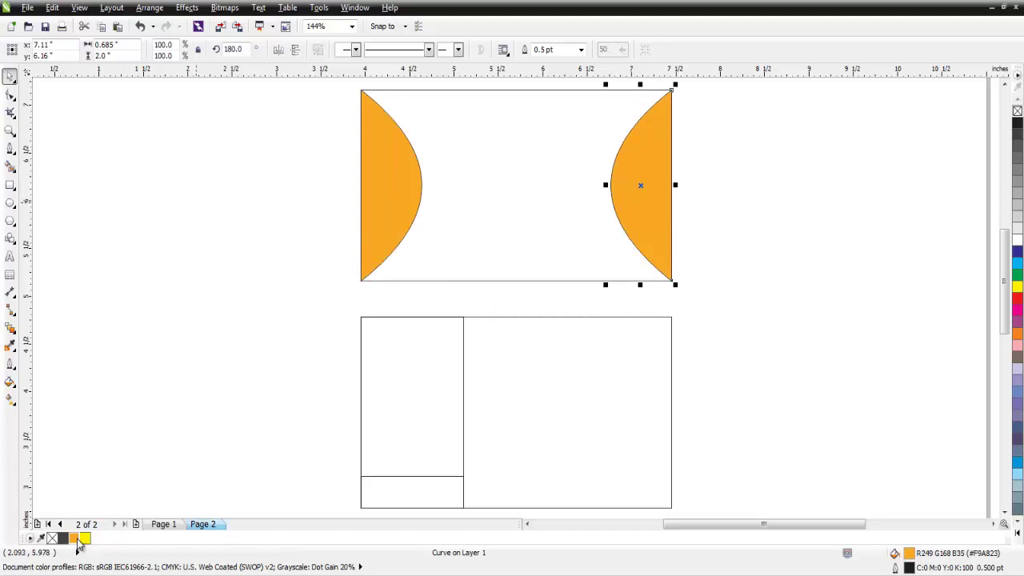
# - Fill the back's left panel dark grey, its strip orange, and the front background dark grey
pyautogui.click(416, 413)
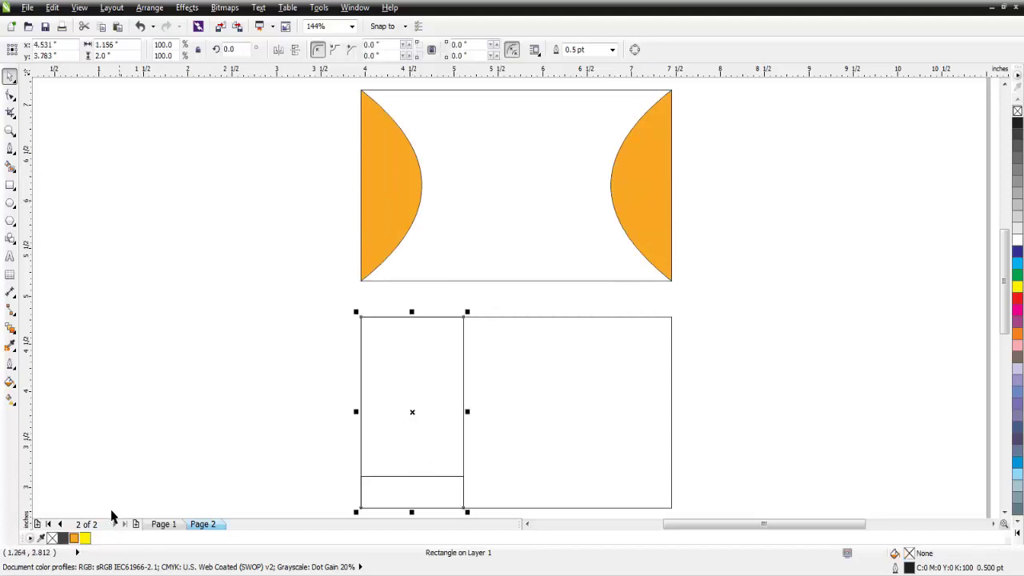
pyautogui.click(63, 539)
pyautogui.click(393, 517)
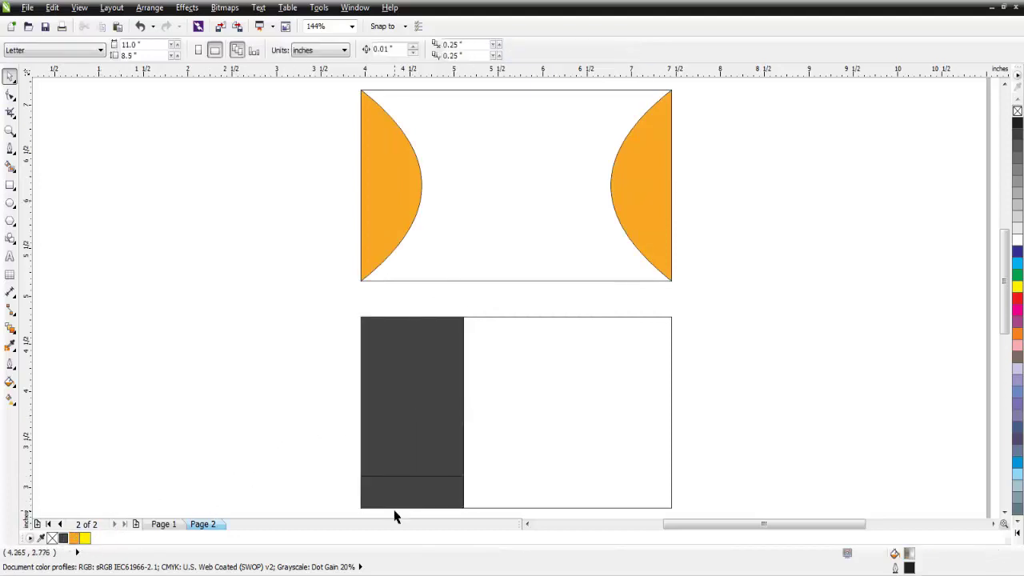
pyautogui.click(396, 509)
pyautogui.click(75, 538)
pyautogui.click(195, 410)
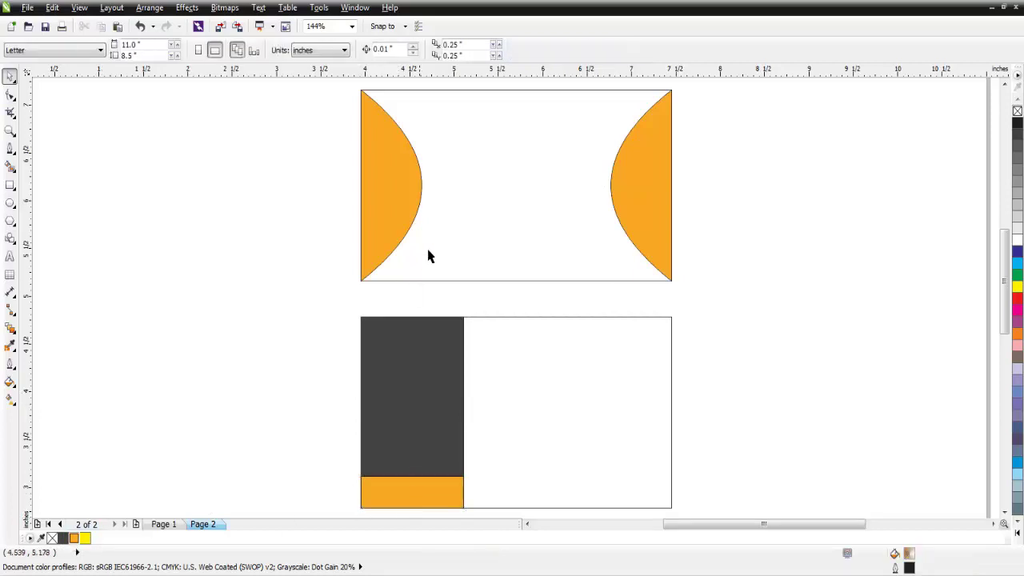
pyautogui.click(468, 218)
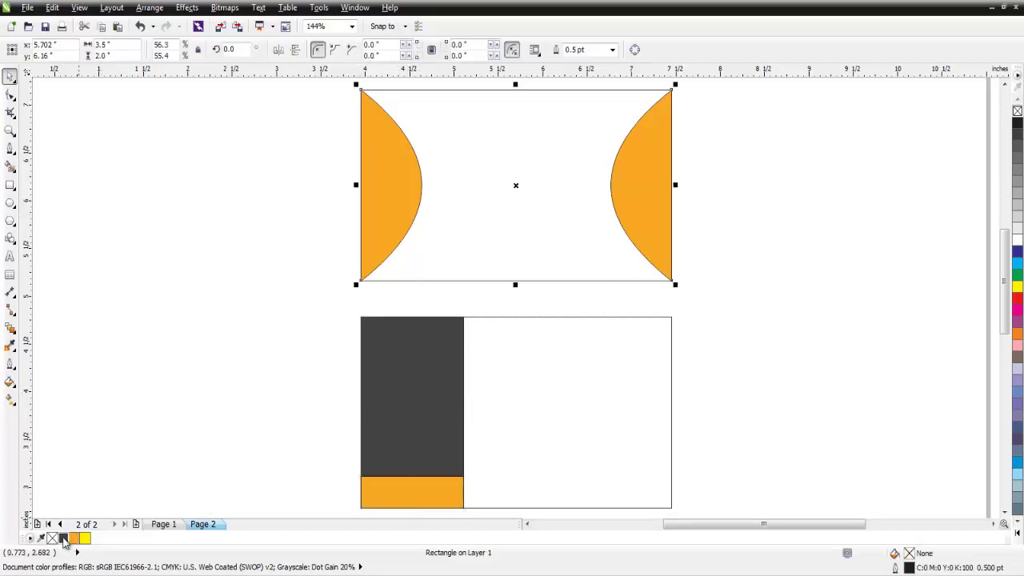
pyautogui.click(63, 538)
pyautogui.click(208, 288)
# - Remove the outlines from the front card shapes, then select all shapes on both cards
pyautogui.scroll(-2, 219, 301)
pyautogui.moveTo(219, 172); pyautogui.dragTo(480, 306)
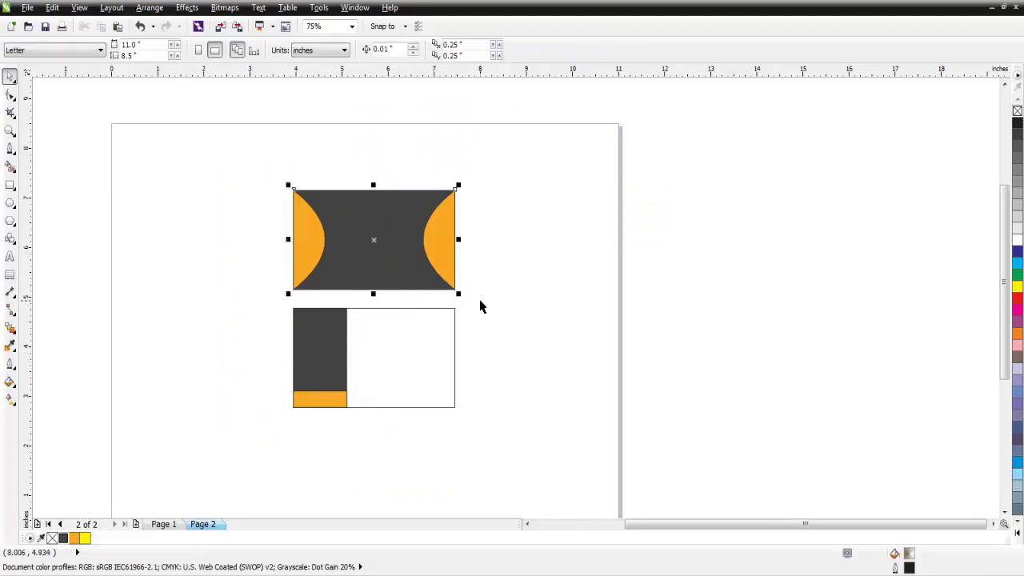
pyautogui.rightClick(1016, 112)
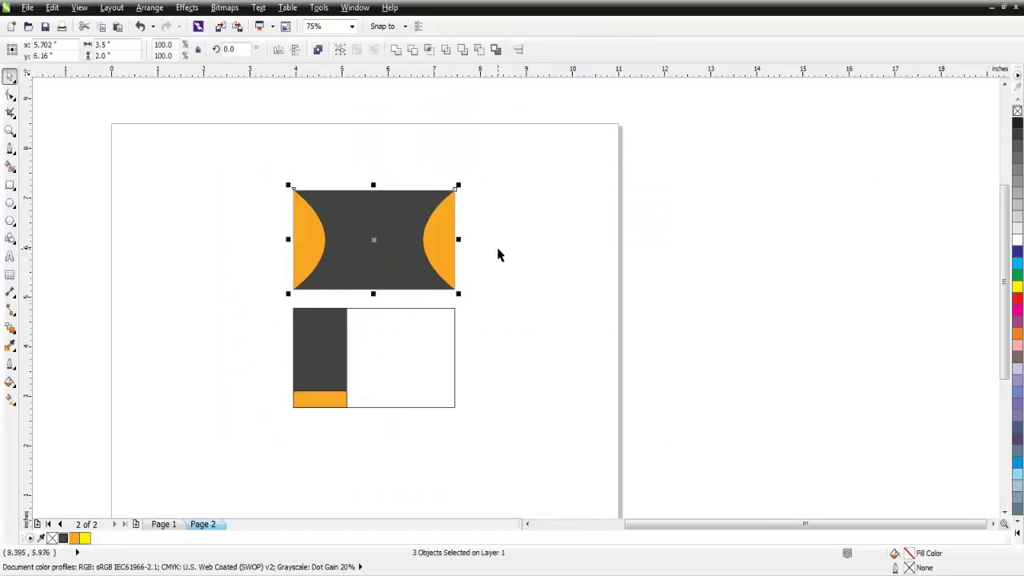
pyautogui.click(300, 301)
pyautogui.click(320, 358)
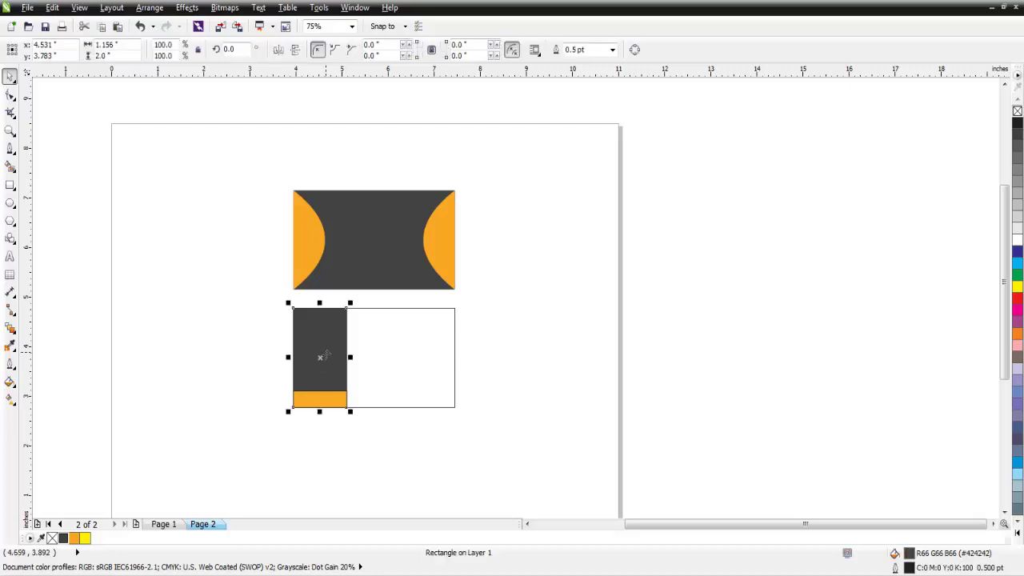
pyautogui.keyDown('shift'); pyautogui.click(329, 400); pyautogui.keyUp('shift')
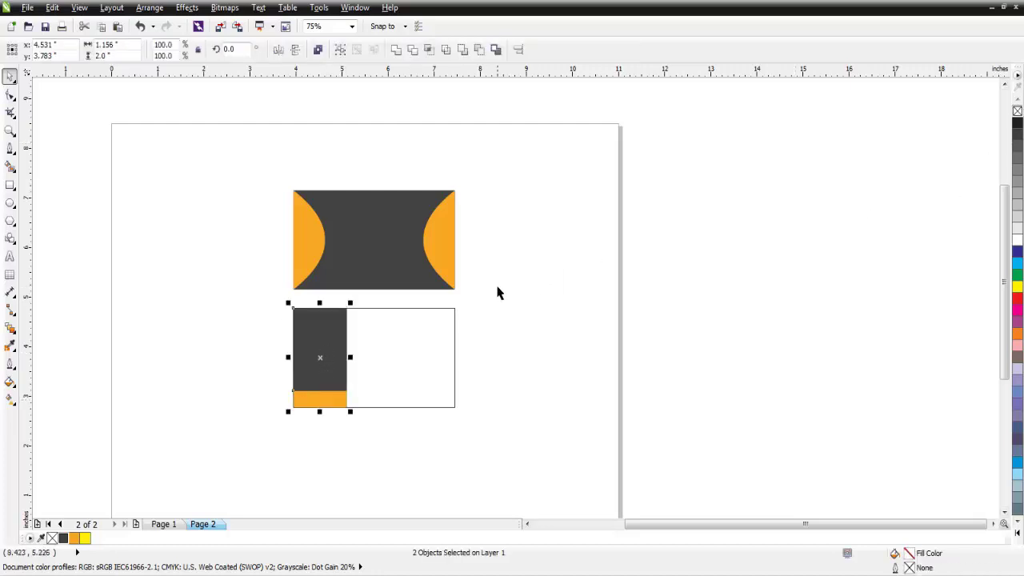
pyautogui.moveTo(581, 167); pyautogui.dragTo(208, 477)
# - Zoom to fit both cards and copy the globe logo from Page 1
pyautogui.click(350, 26)
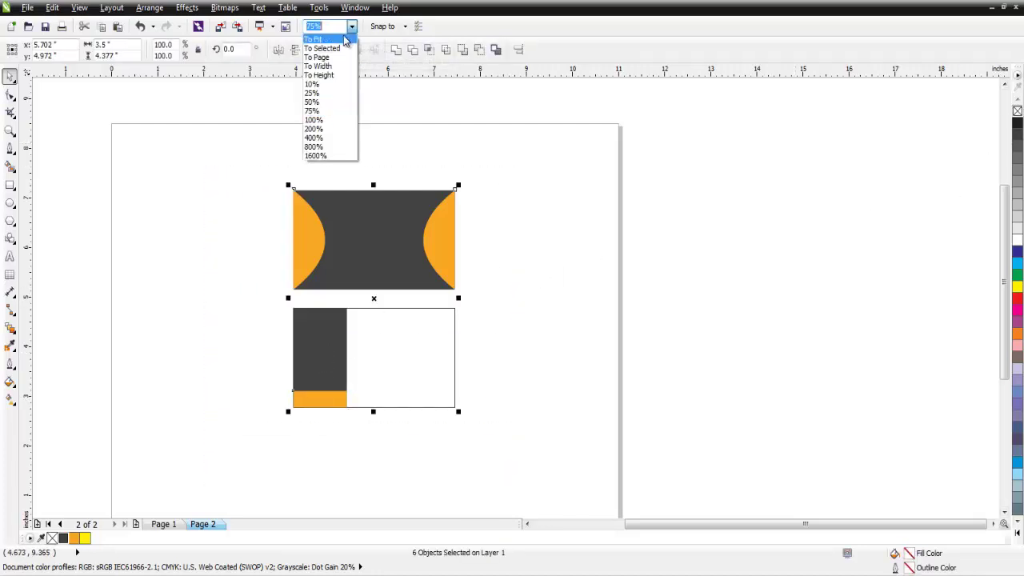
pyautogui.click(318, 37)
pyautogui.click(276, 204)
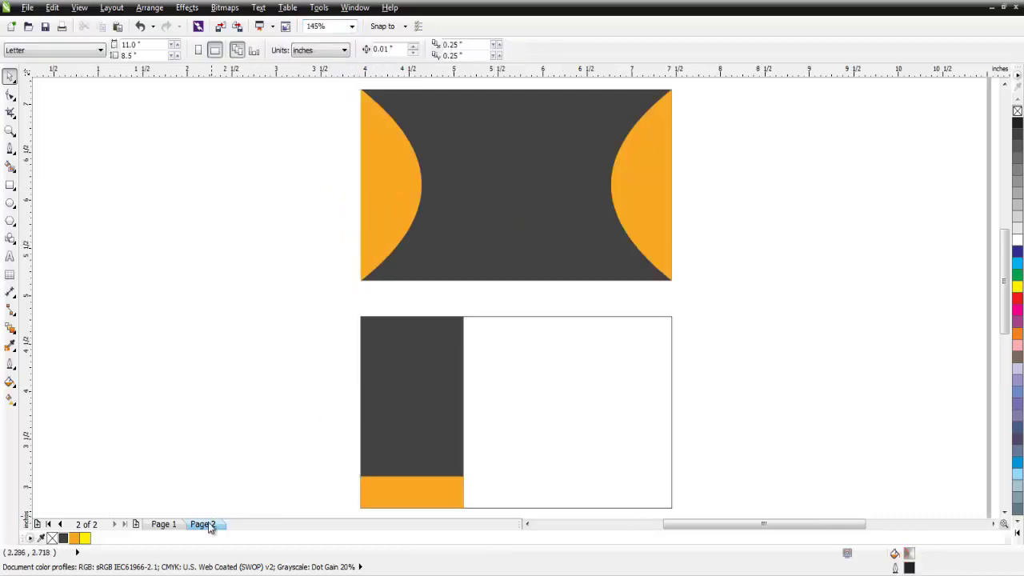
pyautogui.click(172, 526)
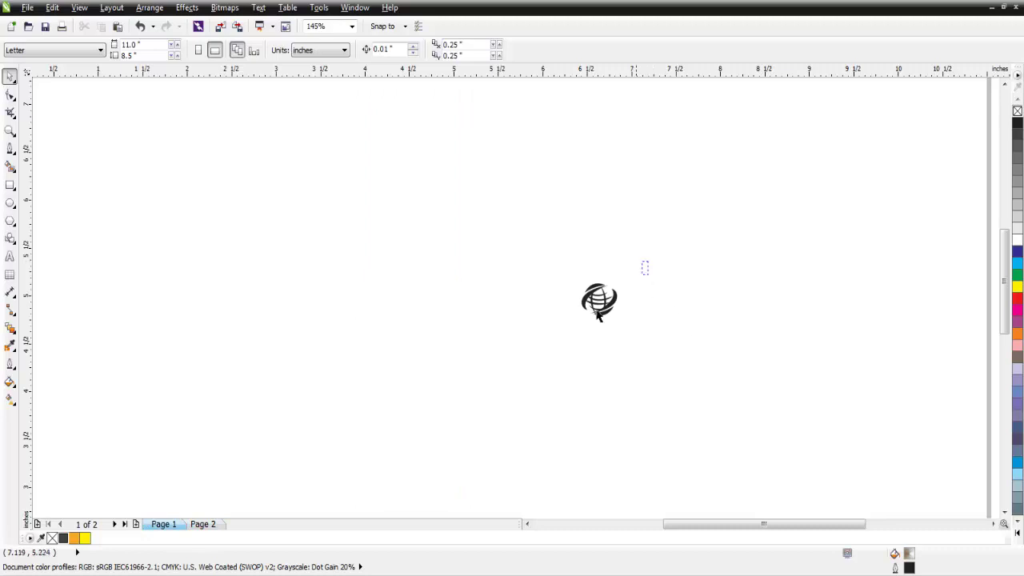
pyautogui.click(598, 316)
pyautogui.rightClick(599, 301)
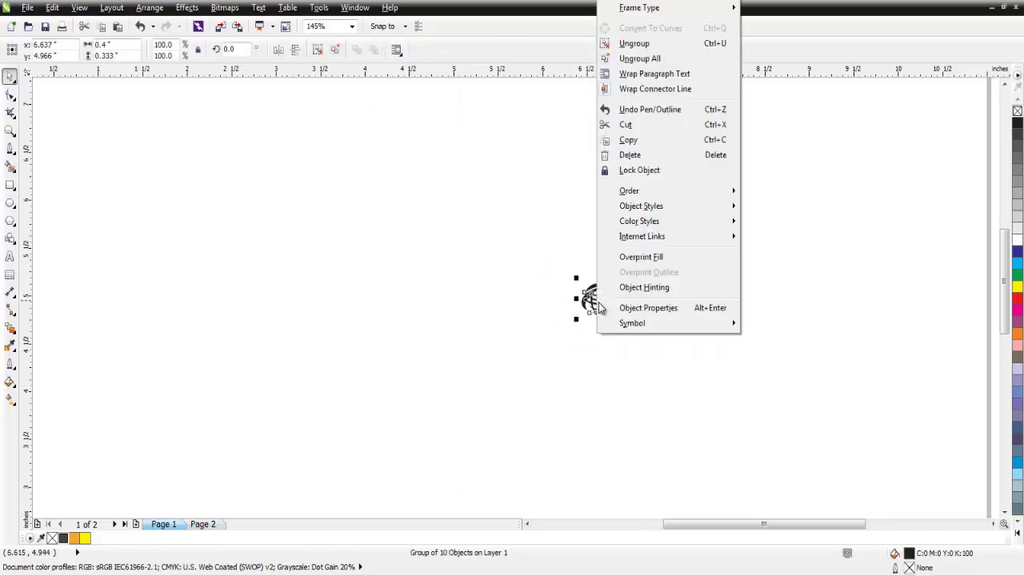
pyautogui.click(642, 141)
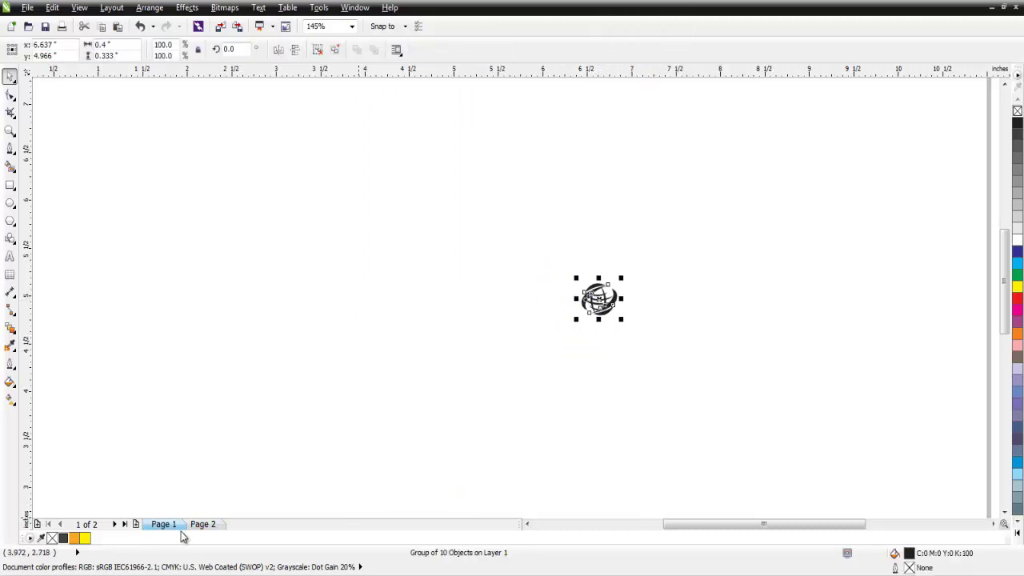
# - Paste the globe logo onto Page 2 and move it onto the dark front card
pyautogui.click(203, 524)
pyautogui.rightClick(293, 253)
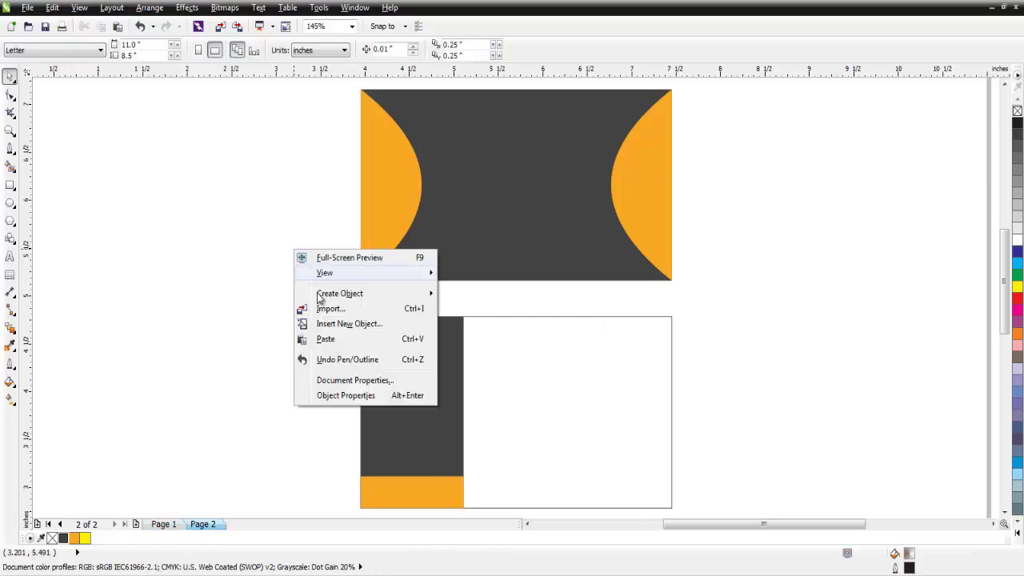
pyautogui.click(326, 336)
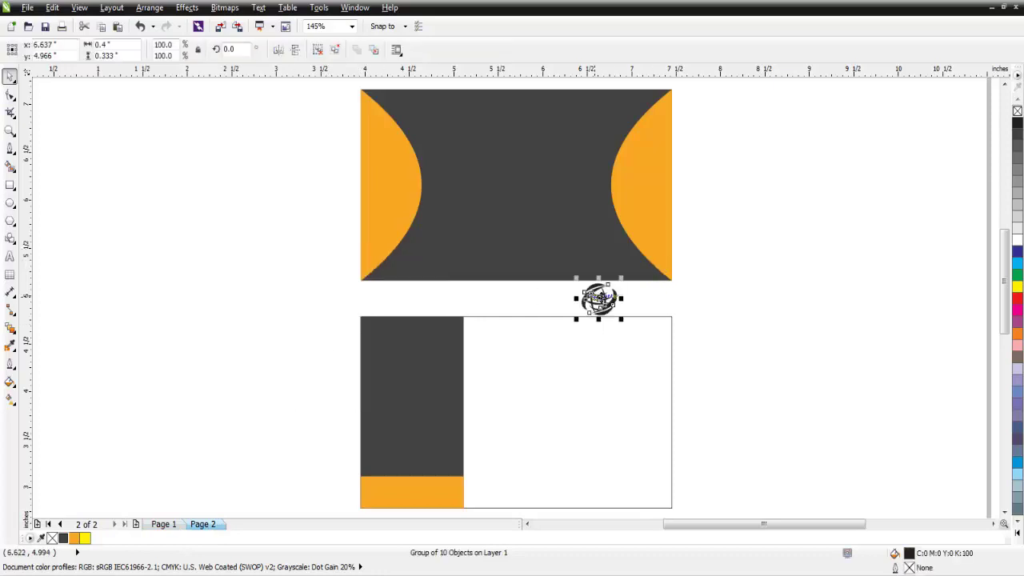
pyautogui.moveTo(612, 294); pyautogui.dragTo(549, 196)
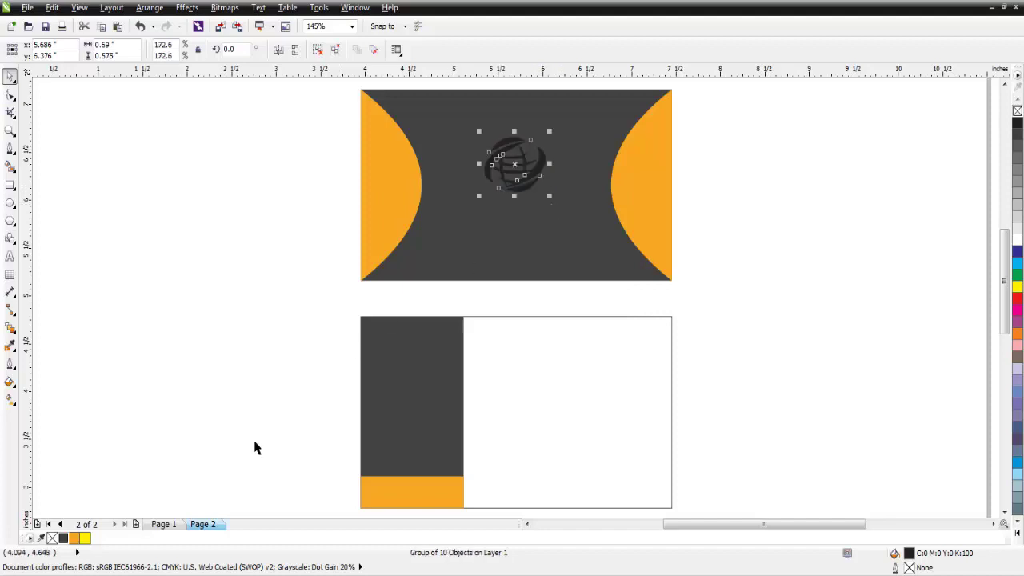
# - Fill the globe logo orange
pyautogui.click(74, 537)
pyautogui.click(196, 350)
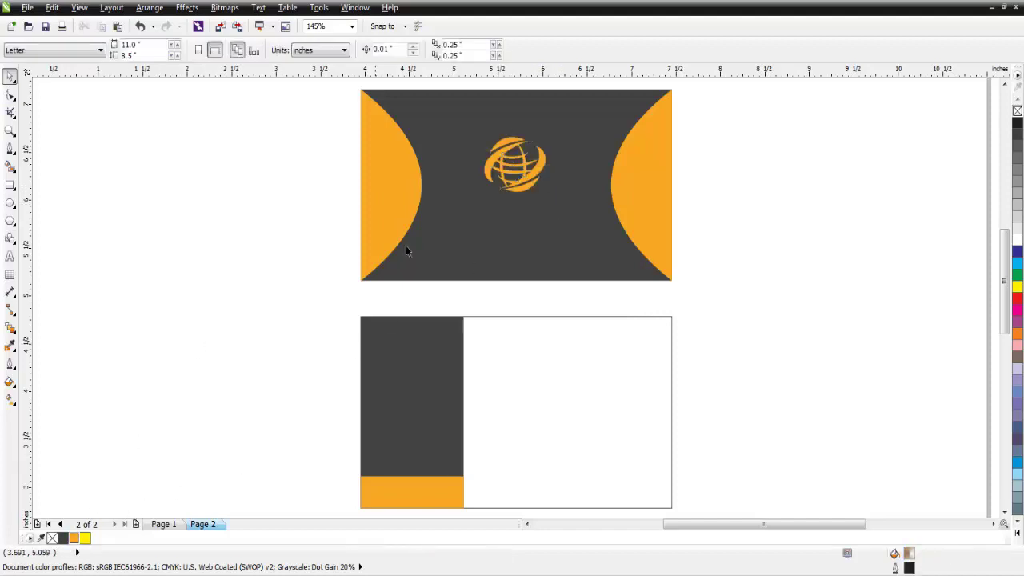
pyautogui.click(515, 183)
pyautogui.click(691, 181)
# - Centre the globe vertically on the dark front card background with Align and Distribute
pyautogui.click(538, 169)
pyautogui.keyDown('shift'); pyautogui.click(552, 238); pyautogui.keyUp('shift')
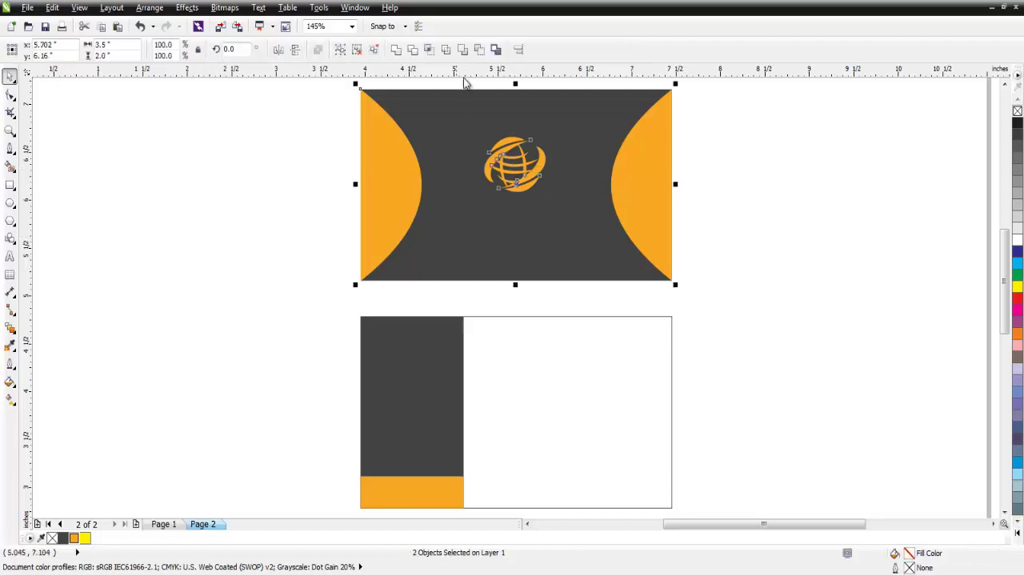
pyautogui.click(518, 50)
pyautogui.moveTo(491, 224); pyautogui.dragTo(780, 188)
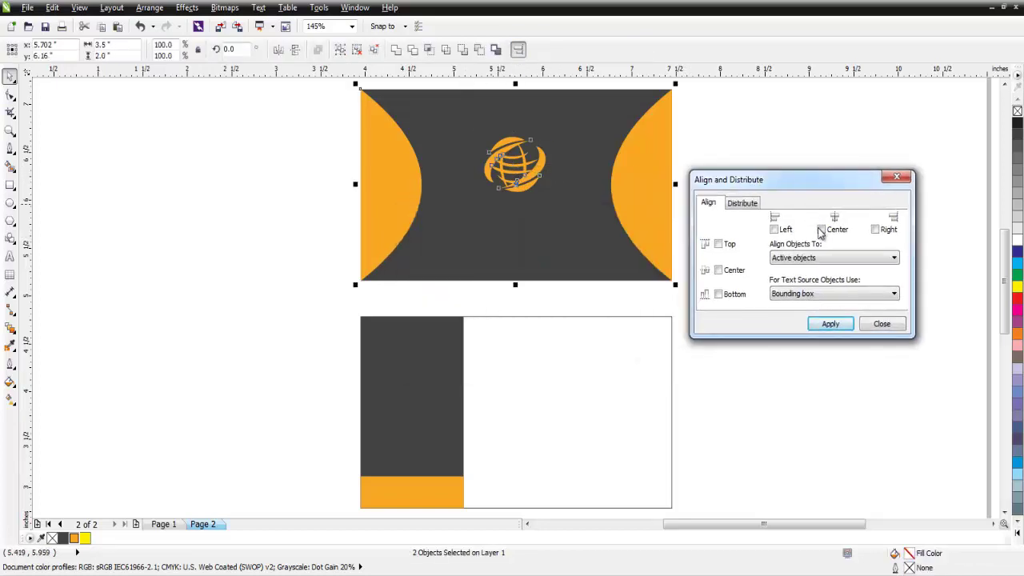
pyautogui.click(814, 324)
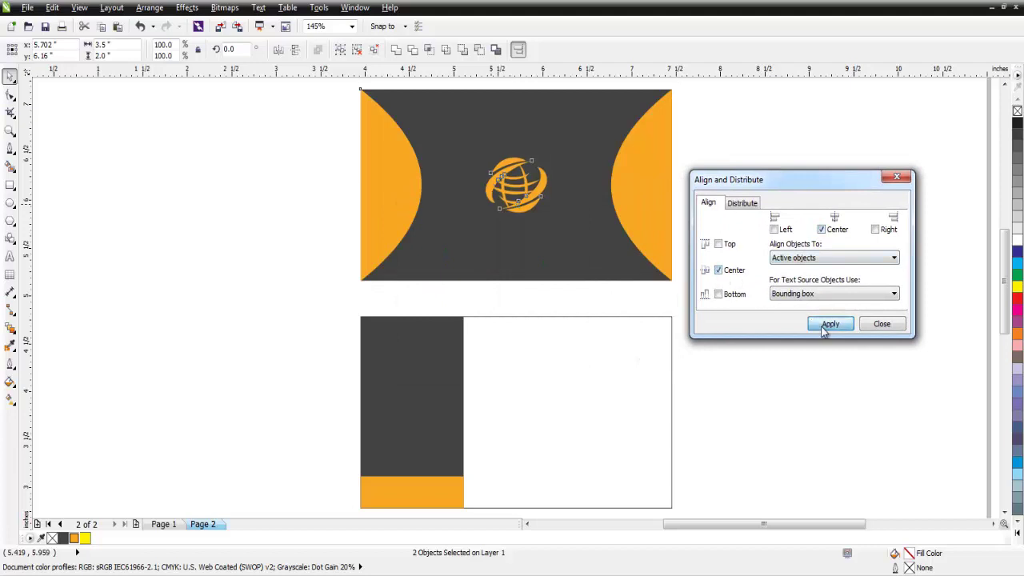
pyautogui.click(884, 326)
pyautogui.click(736, 216)
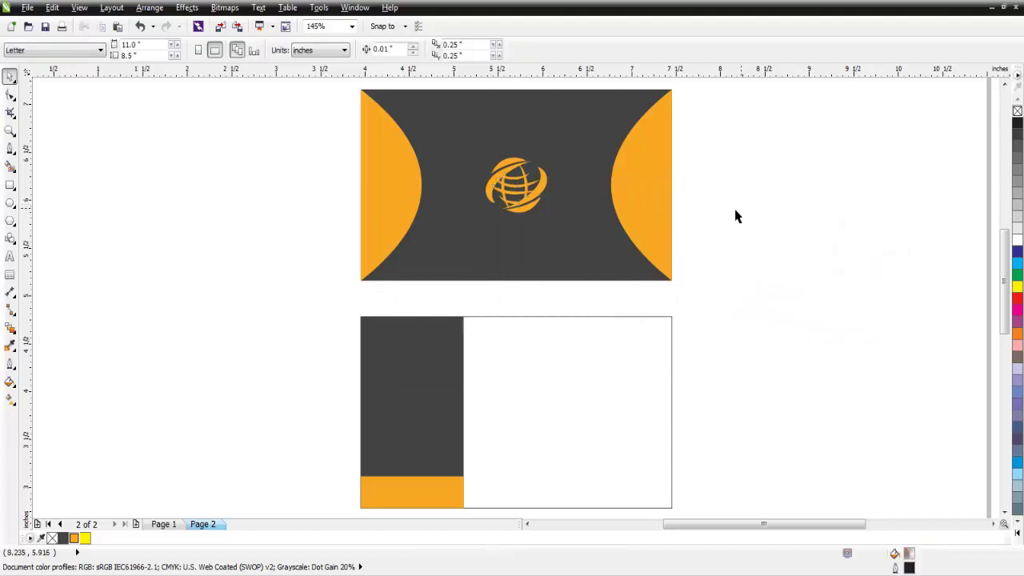
# - Type 'COMPANY NAME' below the globe, bold 'COMPANY', and colour the text orange
pyautogui.click(10, 256)
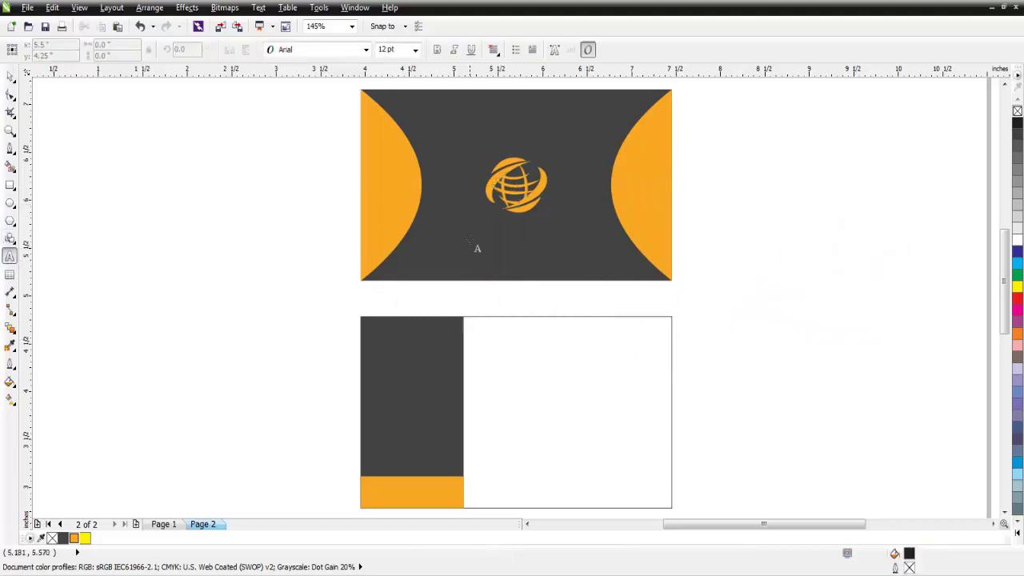
pyautogui.click(469, 238)
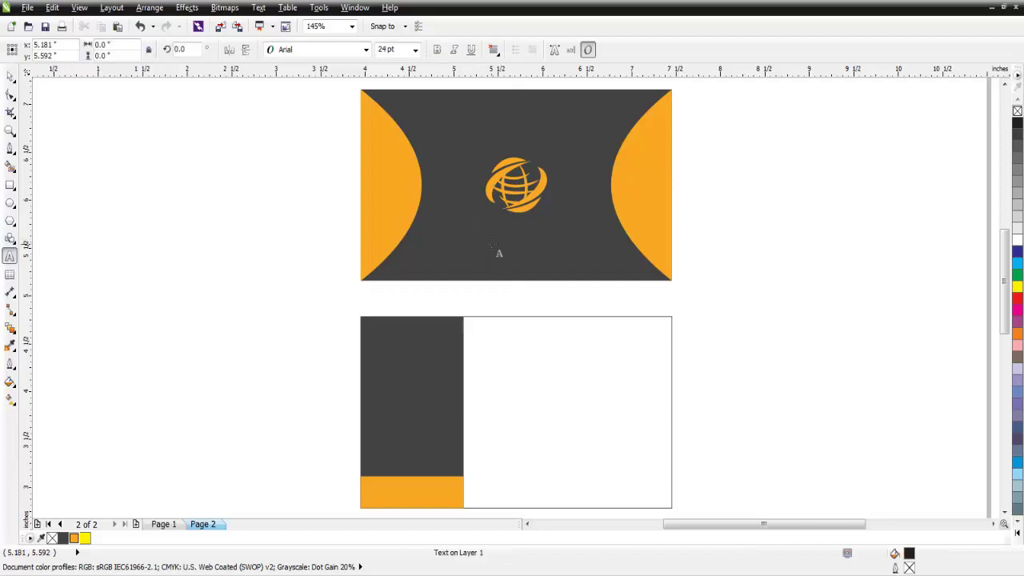
pyautogui.write('COMPANY')
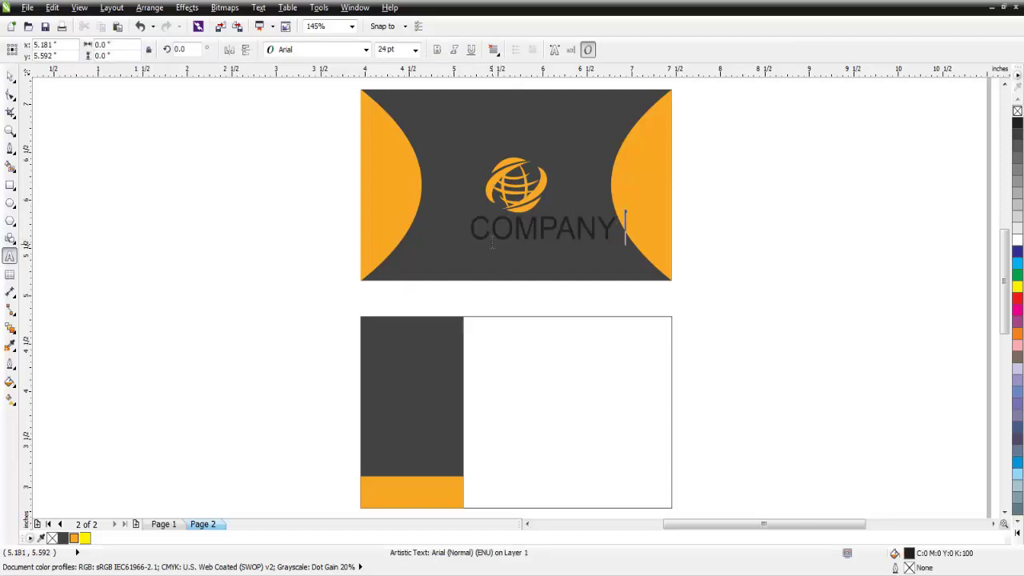
pyautogui.write(' NAME')
pyautogui.press('Escape')
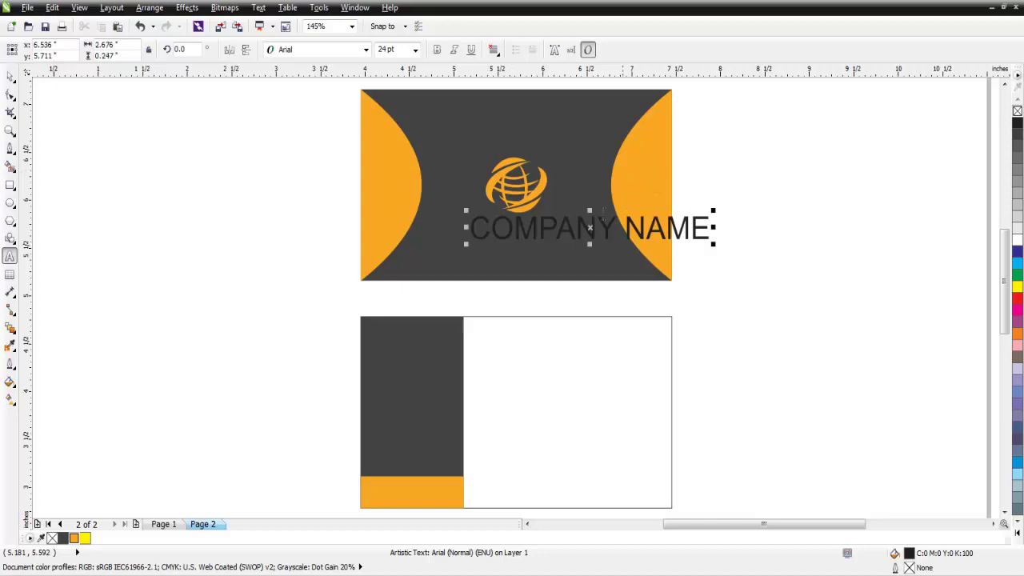
pyautogui.moveTo(620, 228); pyautogui.dragTo(468, 228)
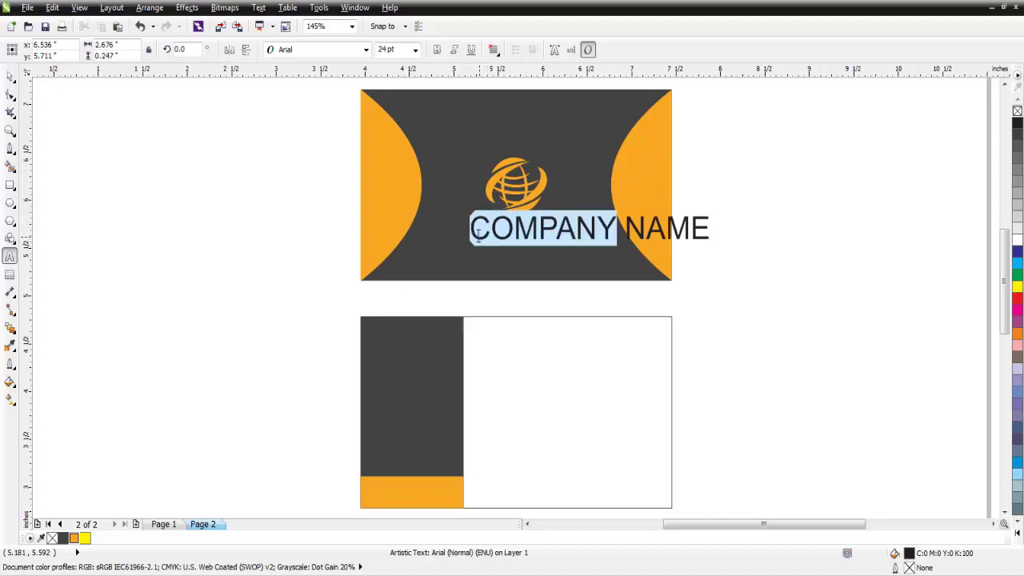
pyautogui.click(437, 49)
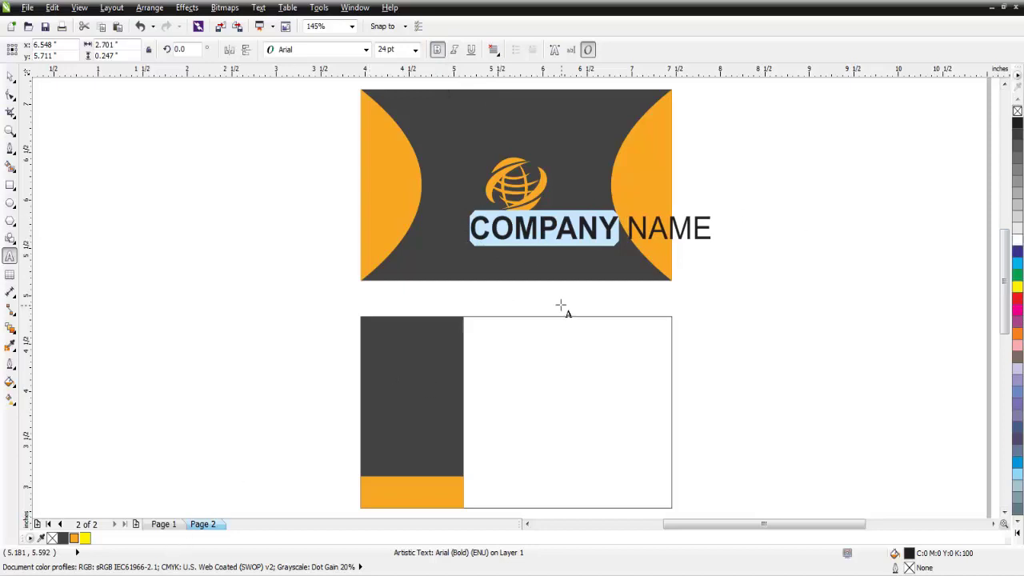
pyautogui.hotkey('ctrl', 'a')
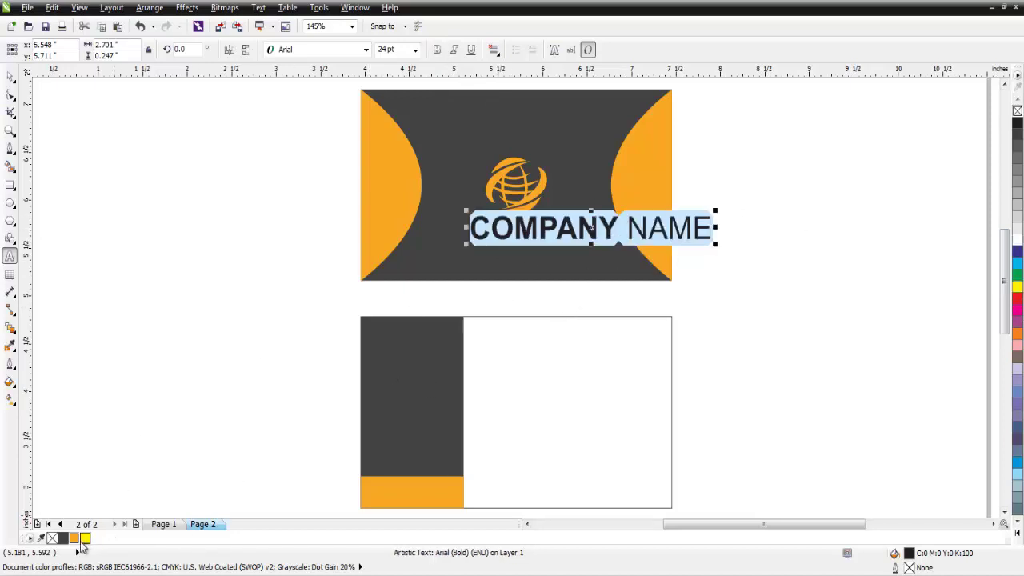
pyautogui.click(74, 539)
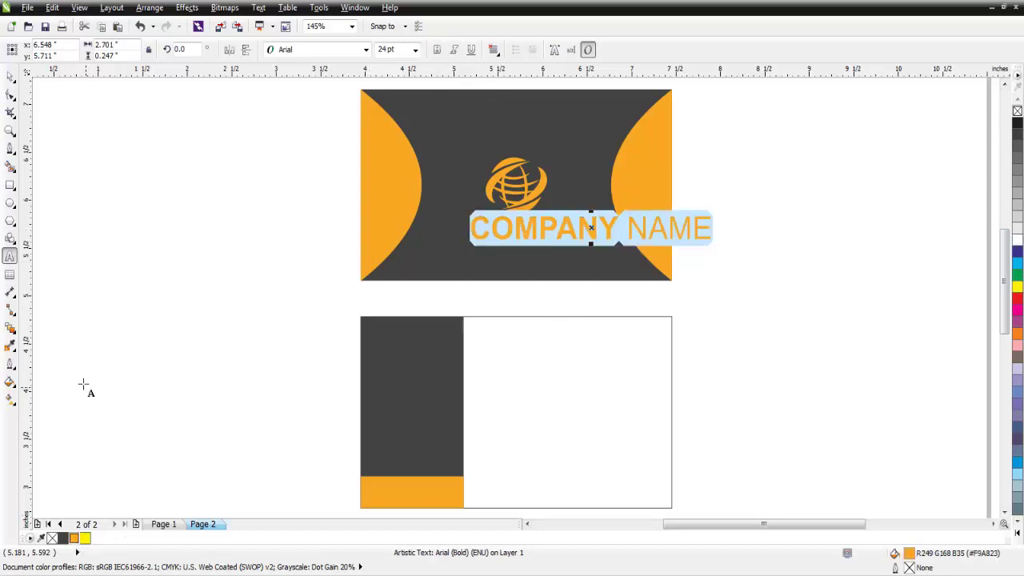
# - Shrink the company name and centre it horizontally under the globe
pyautogui.click(10, 76)
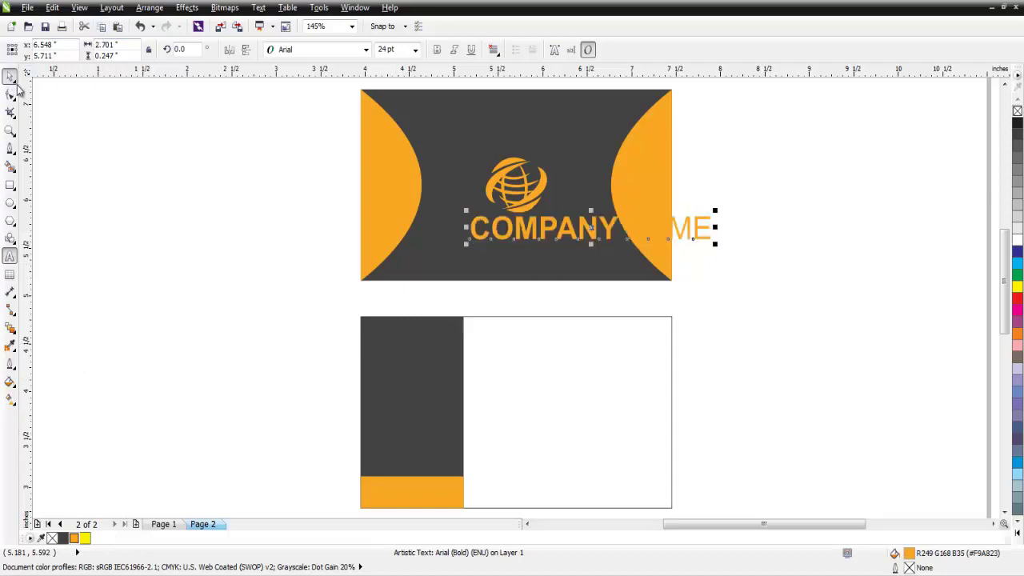
pyautogui.moveTo(718, 211); pyautogui.dragTo(711, 218)
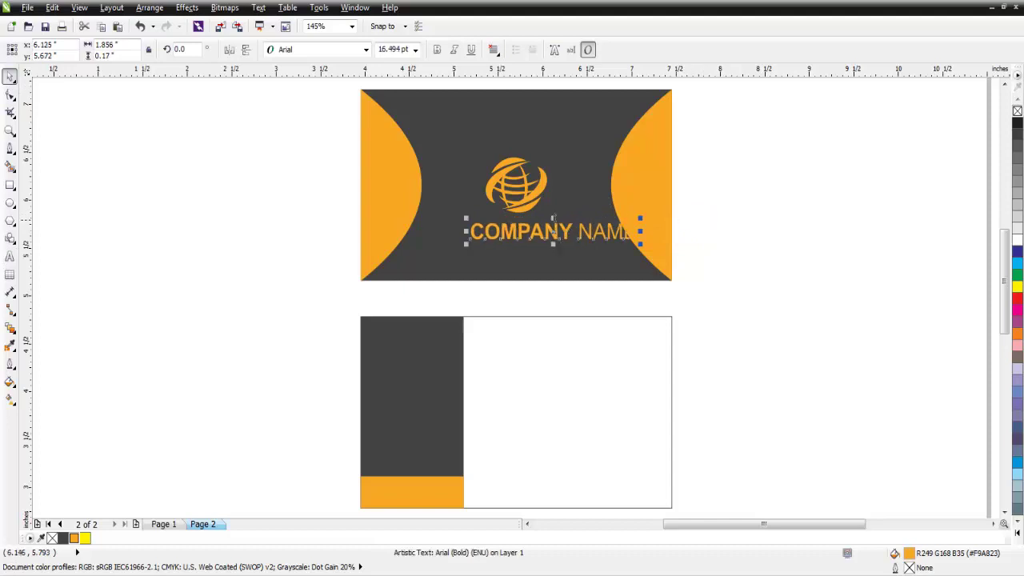
pyautogui.keyDown('shift'); pyautogui.click(525, 209); pyautogui.keyUp('shift')
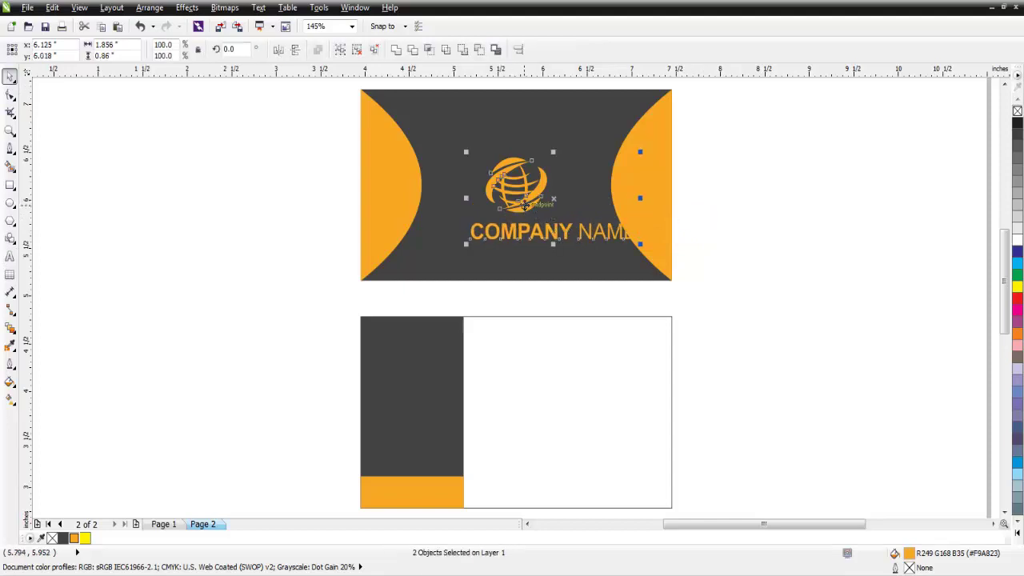
pyautogui.click(519, 50)
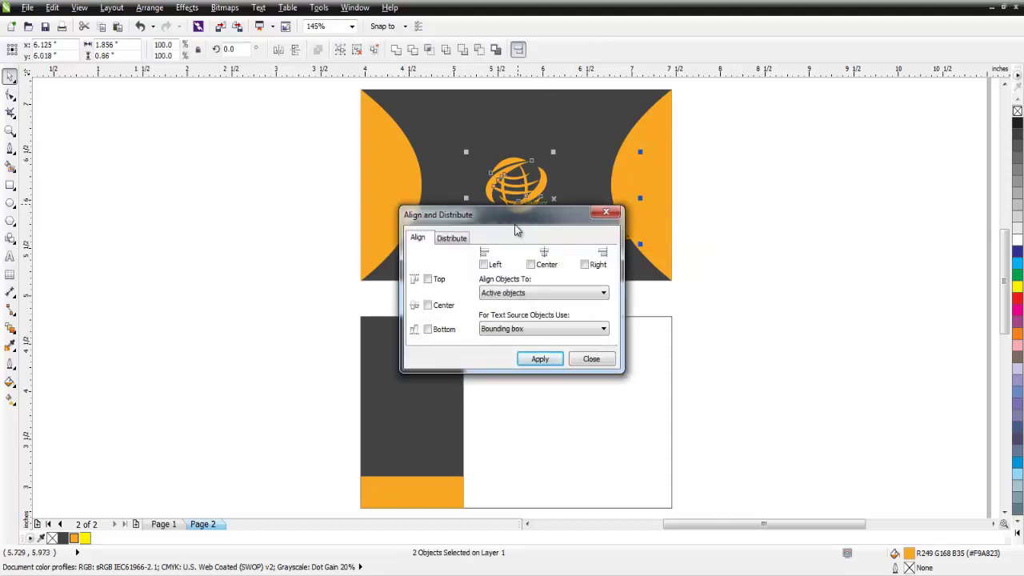
pyautogui.moveTo(514, 221); pyautogui.dragTo(790, 197)
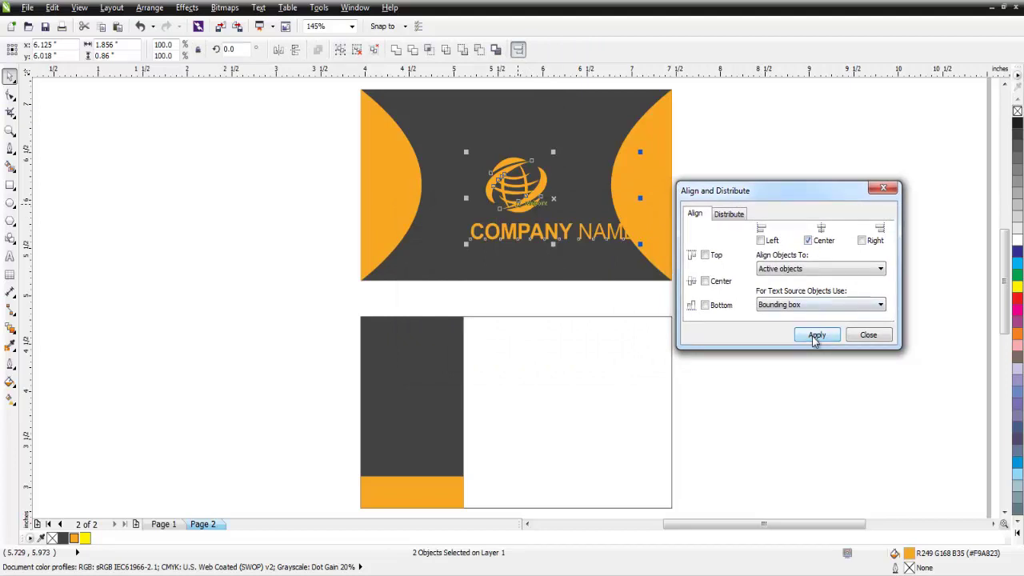
pyautogui.click(813, 337)
pyautogui.click(864, 335)
pyautogui.click(749, 259)
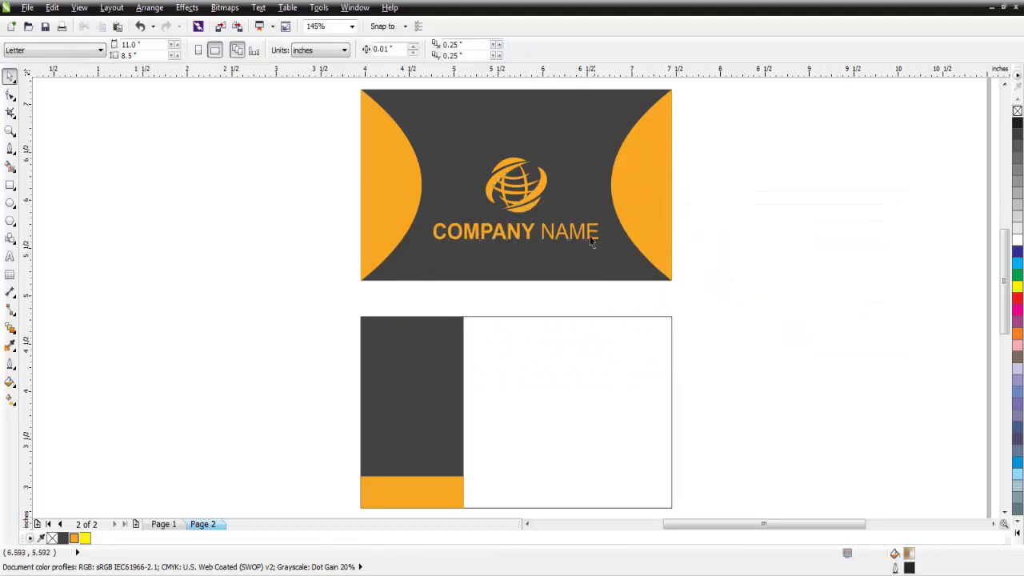
# - Shrink the company name slightly more and enlarge the globe logo a little
pyautogui.click(578, 239)
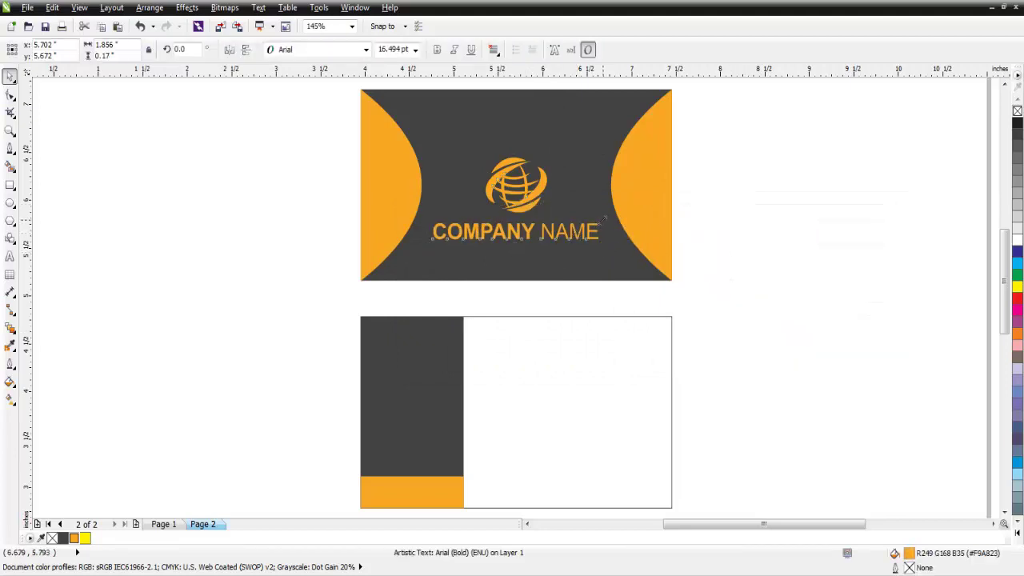
pyautogui.moveTo(603, 219); pyautogui.dragTo(558, 223)
pyautogui.click(547, 201)
pyautogui.click(762, 169)
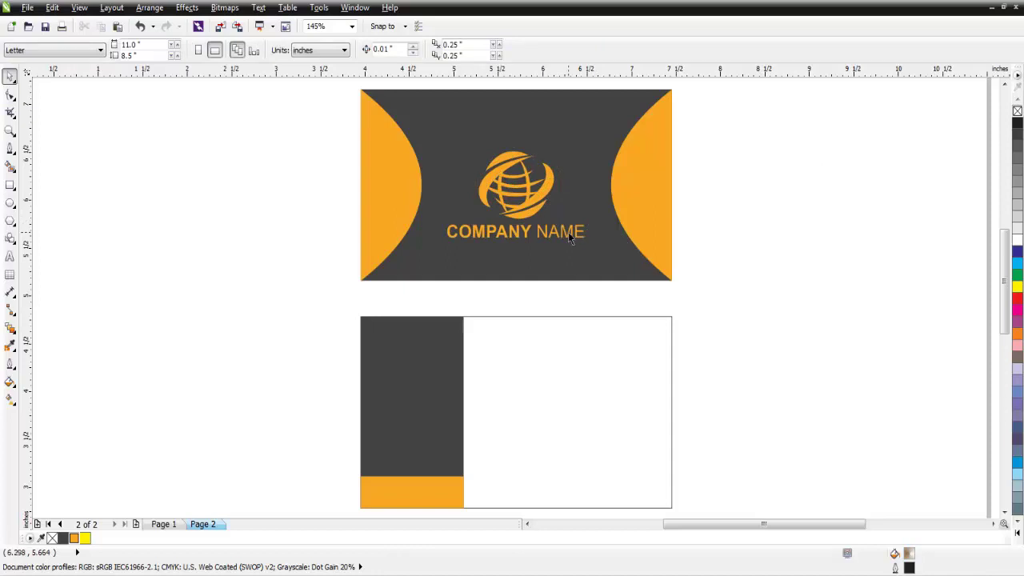
# - Centre the globe logo and COMPANY NAME horizontally on each other with Align Center
pyautogui.scroll(3, 547, 242)
pyautogui.click(618, 245)
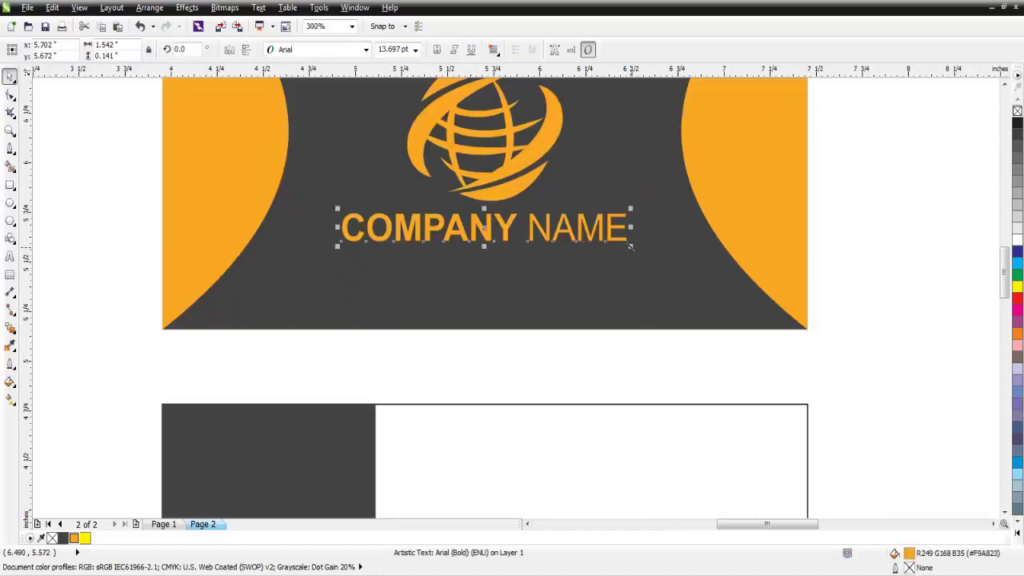
pyautogui.scroll(-2, 571, 236)
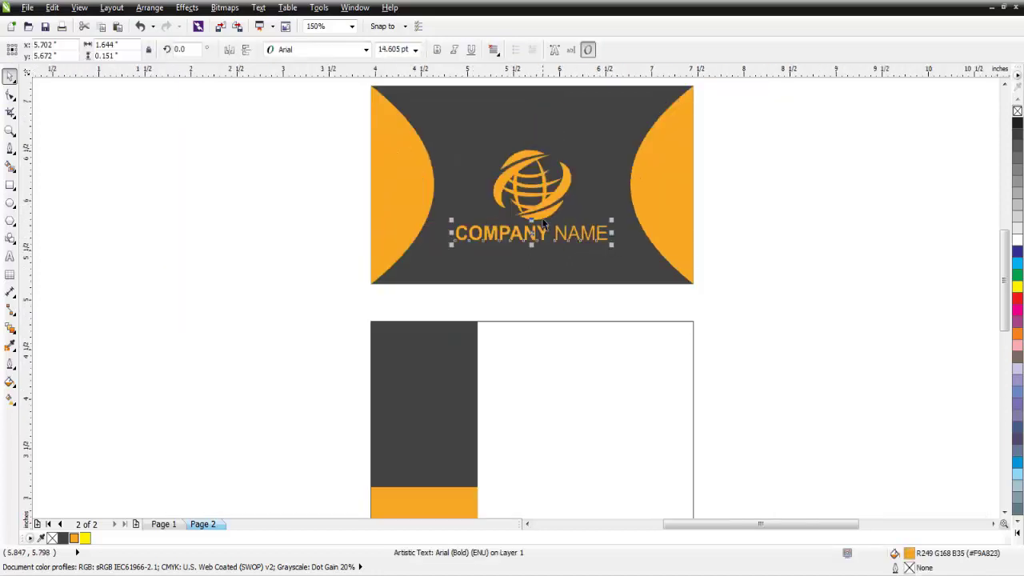
pyautogui.keyDown('shift'); pyautogui.click(541, 212); pyautogui.keyUp('shift')
pyautogui.click(518, 49)
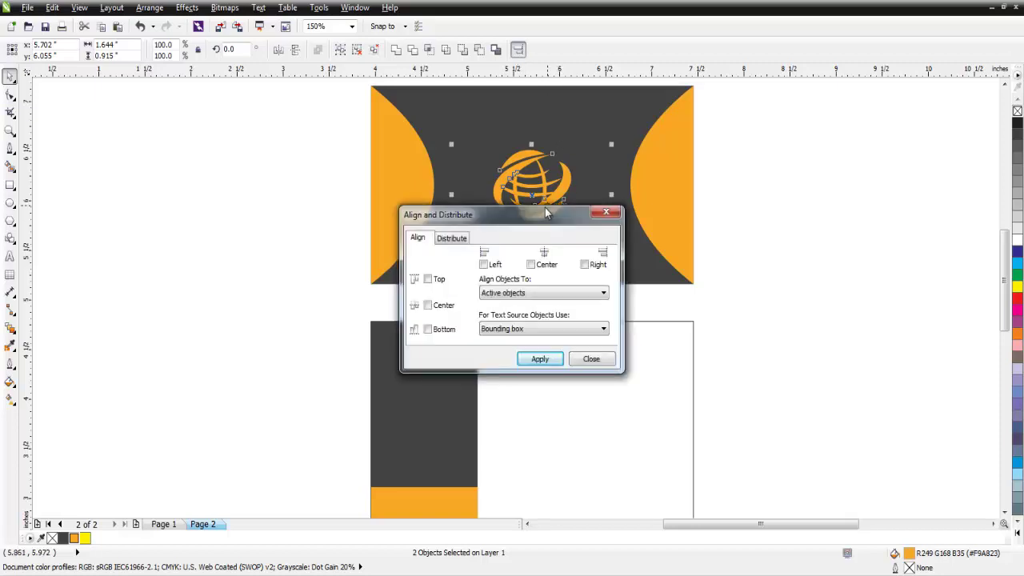
pyautogui.moveTo(560, 212); pyautogui.dragTo(855, 212)
pyautogui.click(830, 353)
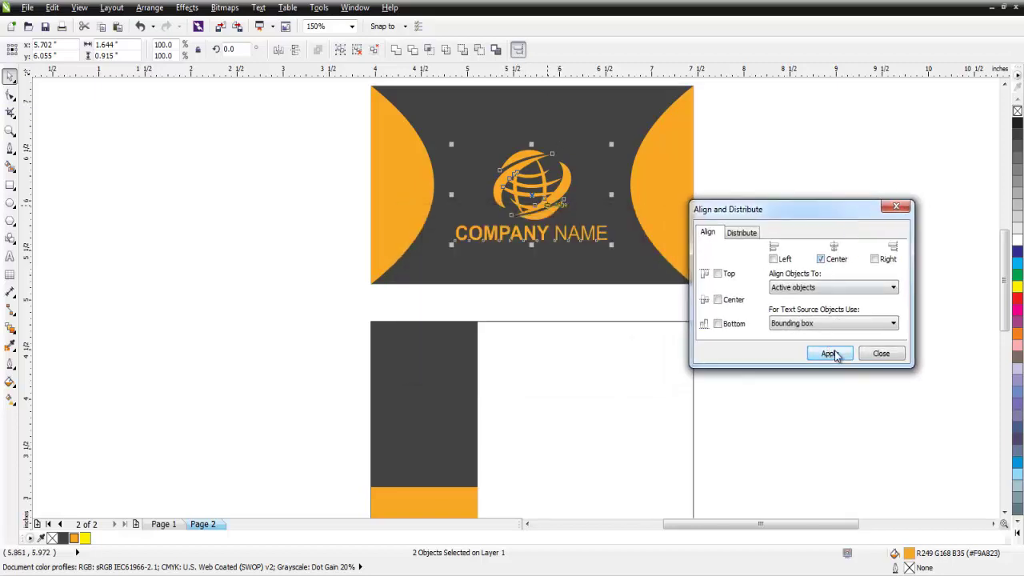
pyautogui.click(880, 353)
pyautogui.press('Escape')
# - Nudge the globe and COMPANY NAME up three arrow-key steps on the card front
pyautogui.click(559, 198)
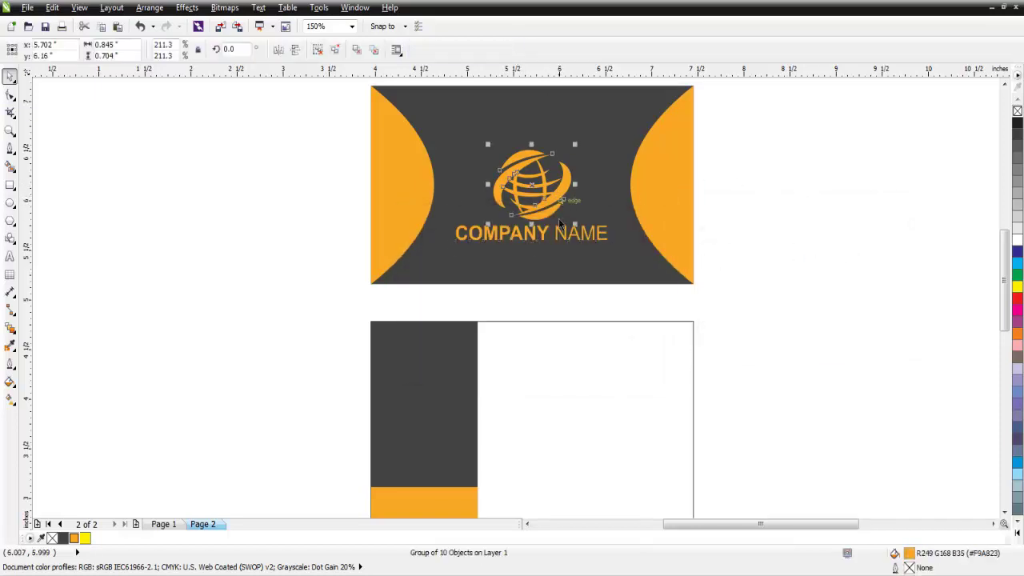
pyautogui.keyDown('shift'); pyautogui.click(588, 239); pyautogui.keyUp('shift')
pyautogui.press('Up')
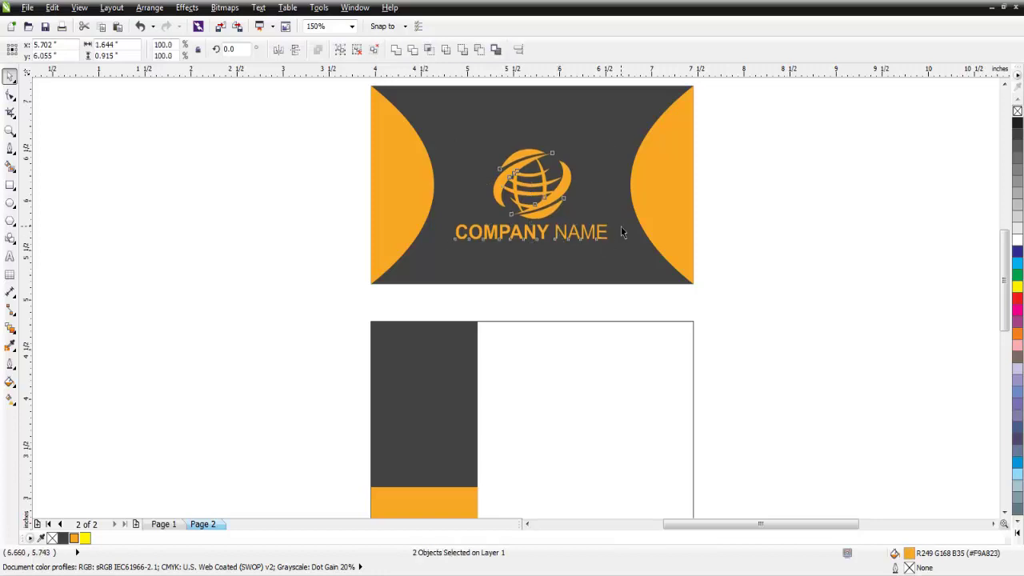
pyautogui.press('Up')
pyautogui.press('Up')
pyautogui.press('Up')
pyautogui.press('Up')
pyautogui.press('Up')
pyautogui.press('Up')
pyautogui.press('Up')
pyautogui.press('Up')
pyautogui.press('Up')
pyautogui.press('Up')
pyautogui.press('Up')
pyautogui.press('Up')
pyautogui.press('Up')
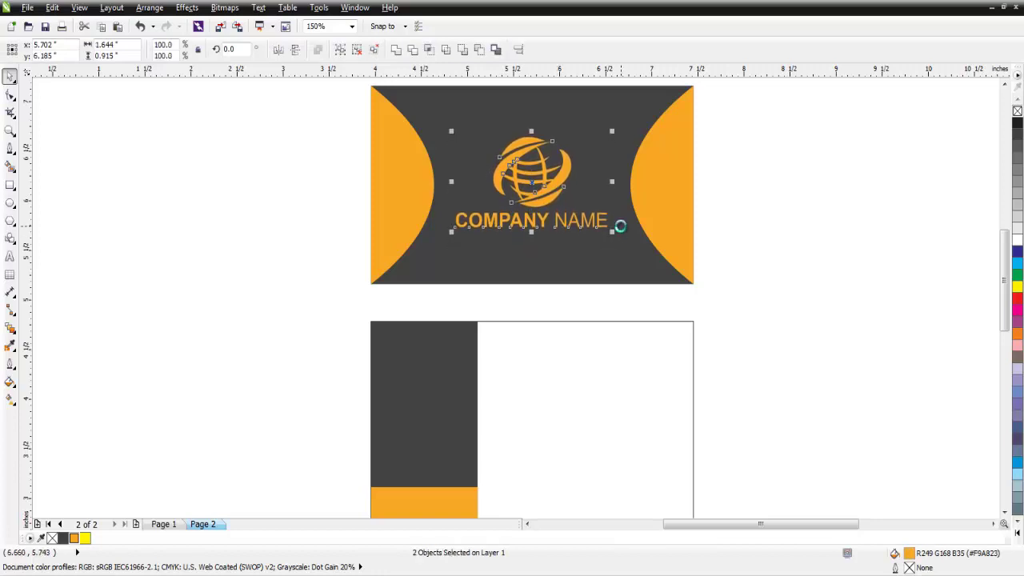
pyautogui.press('Up')
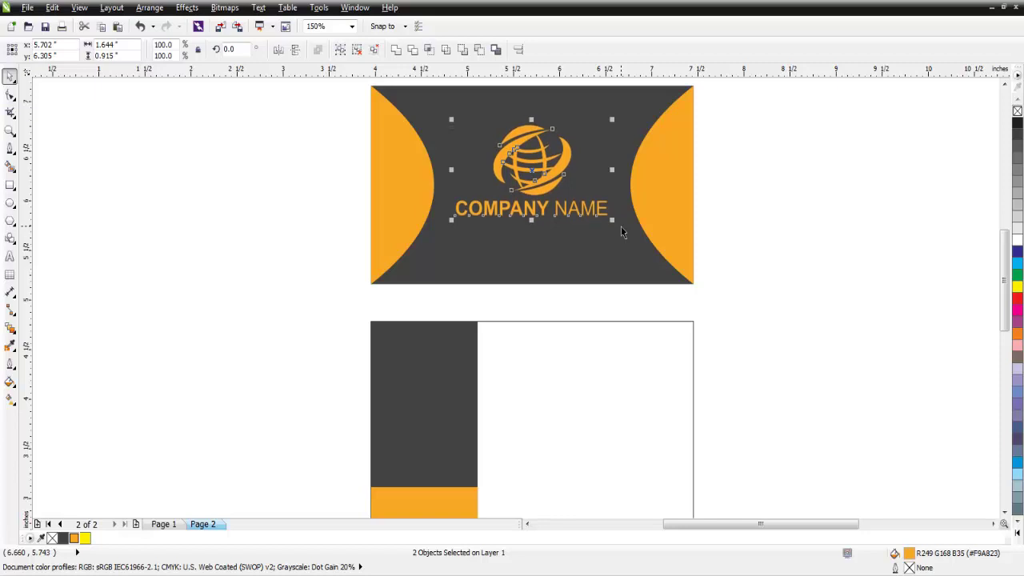
pyautogui.click(774, 227)
pyautogui.click(10, 258)
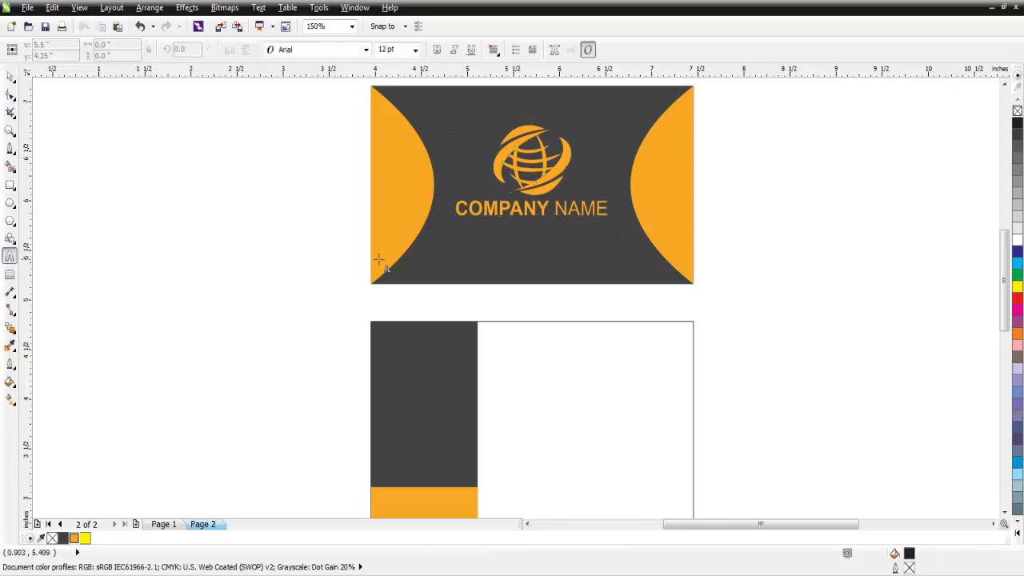
pyautogui.click(495, 274)
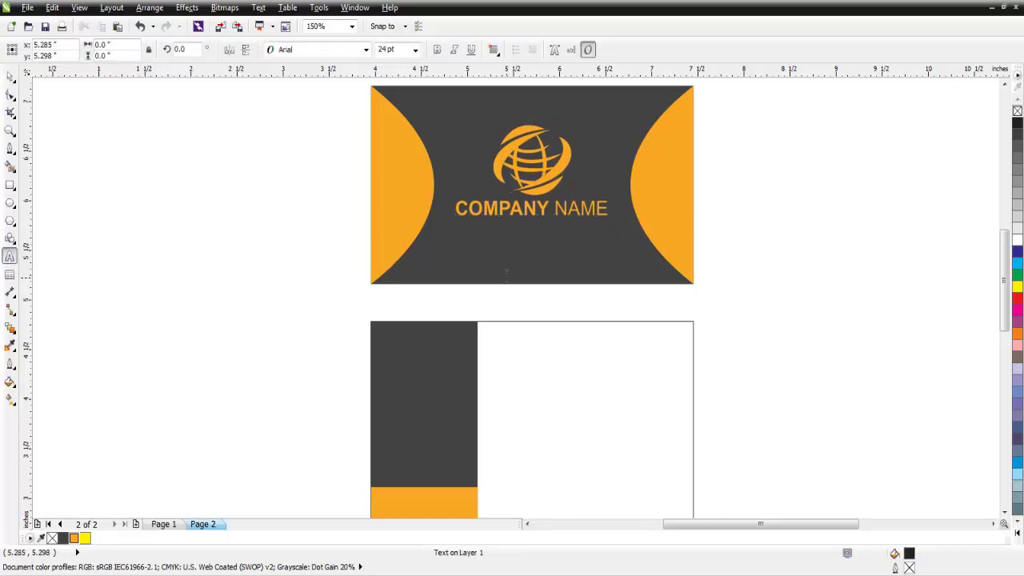
pyautogui.write('www')
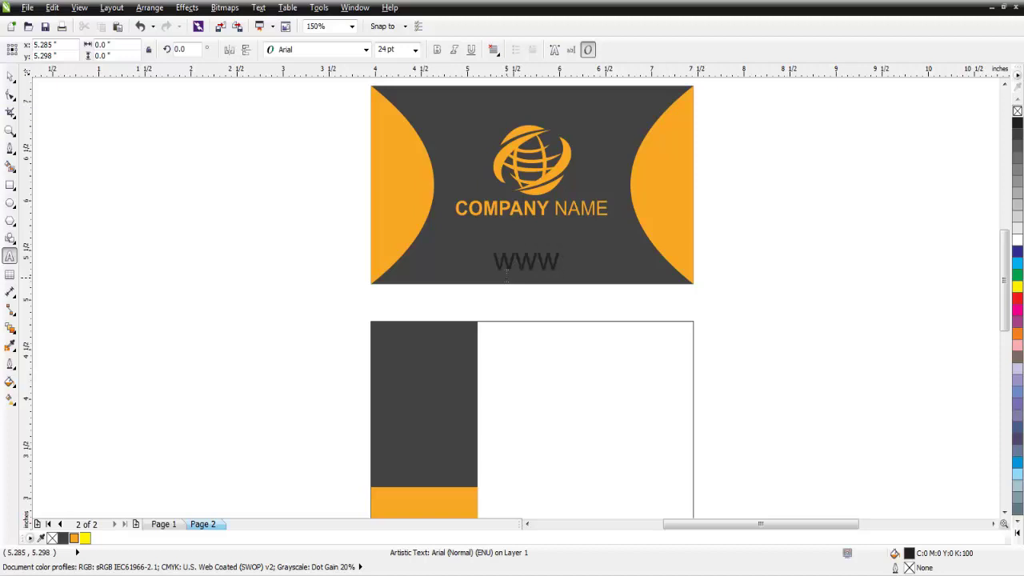
pyautogui.write('.graphi')
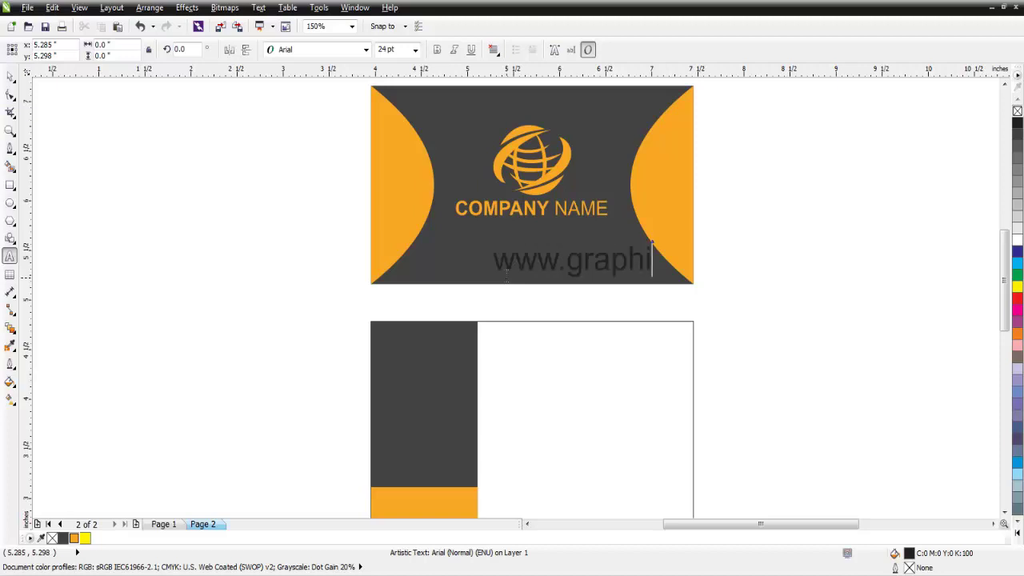
pyautogui.write('c.com')
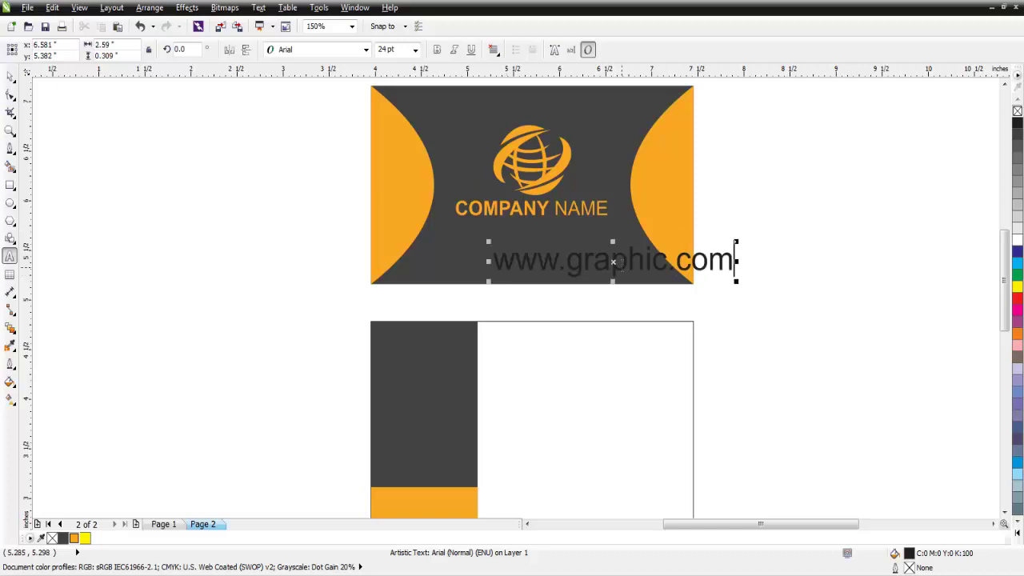
pyautogui.hotkey('ctrl', 'a')
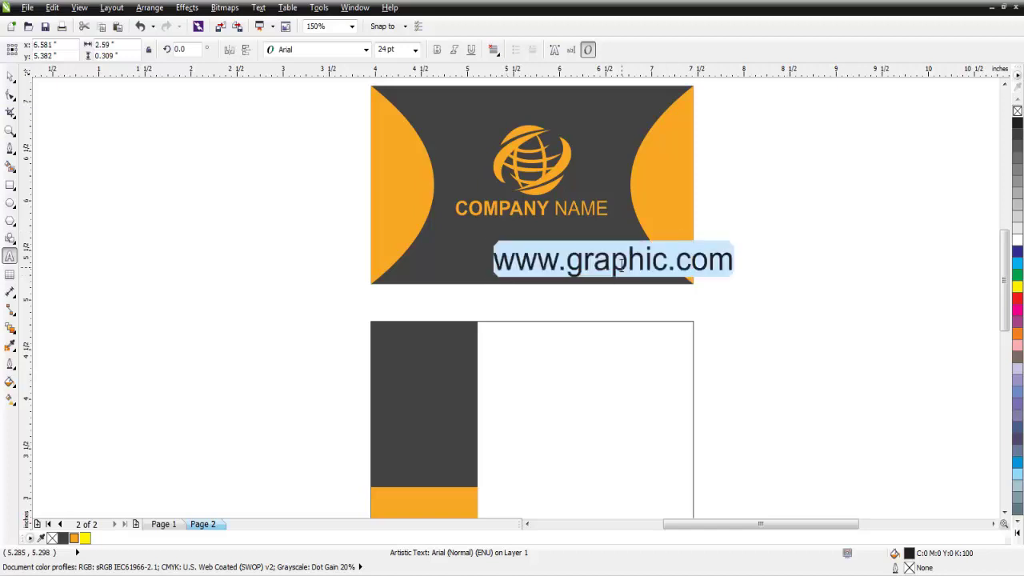
pyautogui.click(75, 538)
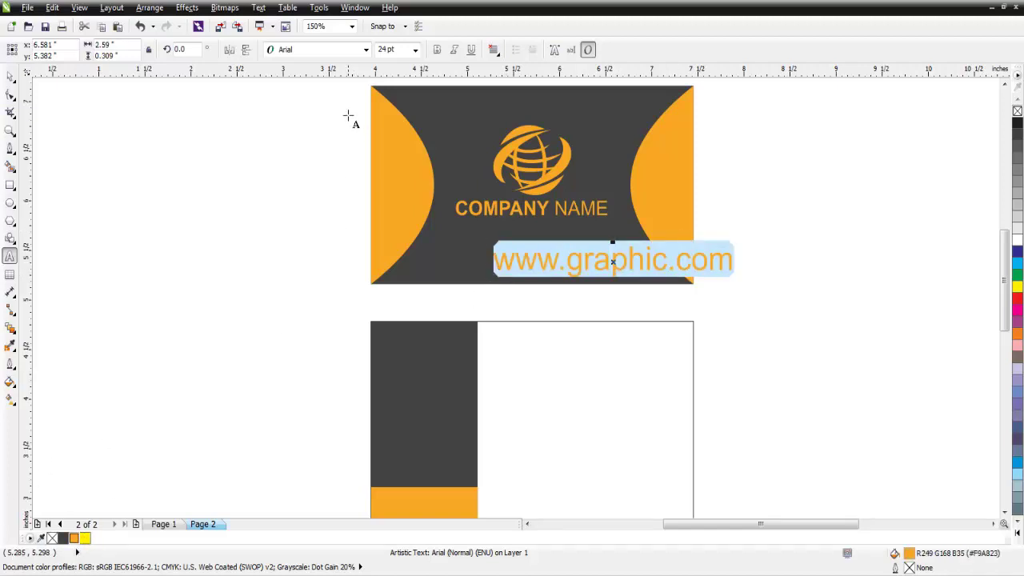
pyautogui.click(416, 49)
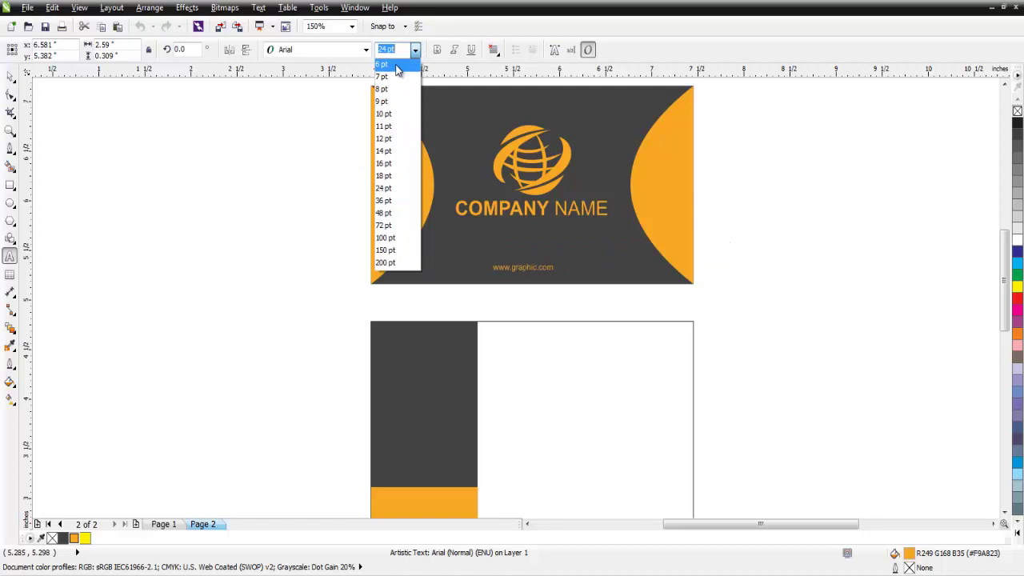
pyautogui.click(397, 118)
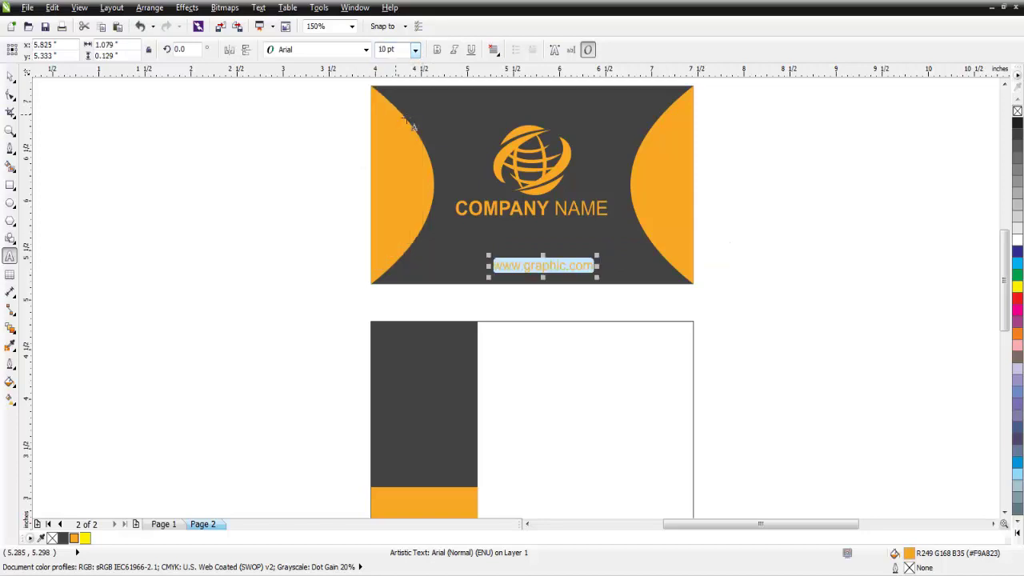
pyautogui.click(437, 50)
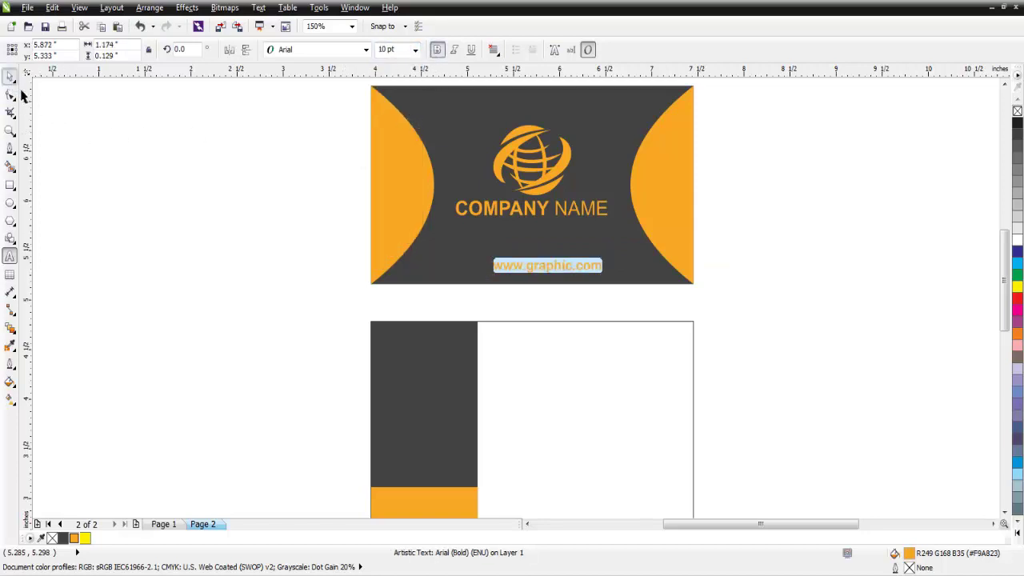
pyautogui.click(11, 76)
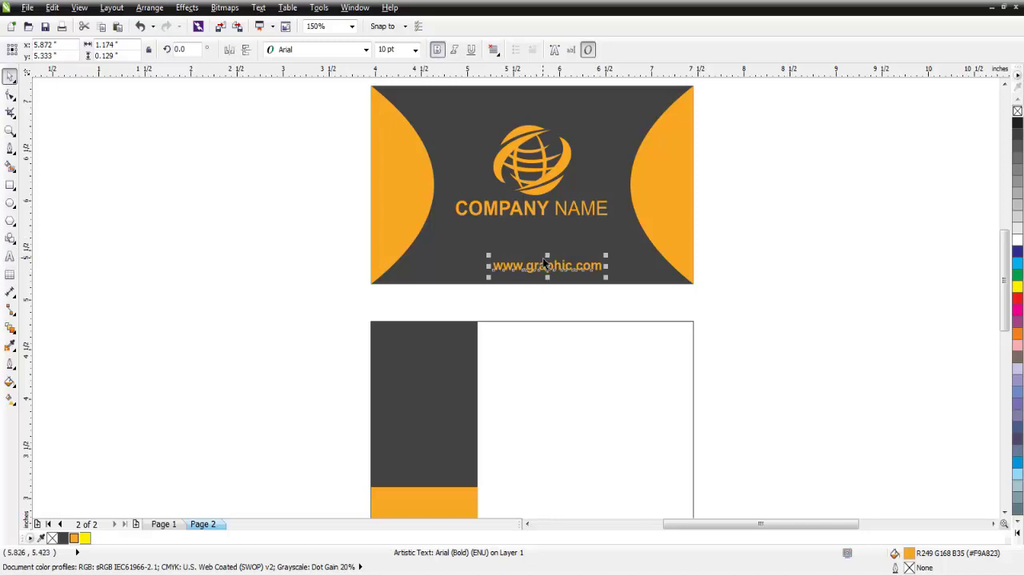
pyautogui.moveTo(543, 262); pyautogui.dragTo(544, 262)
pyautogui.keyDown('shift'); pyautogui.click(574, 231); pyautogui.keyUp('shift')
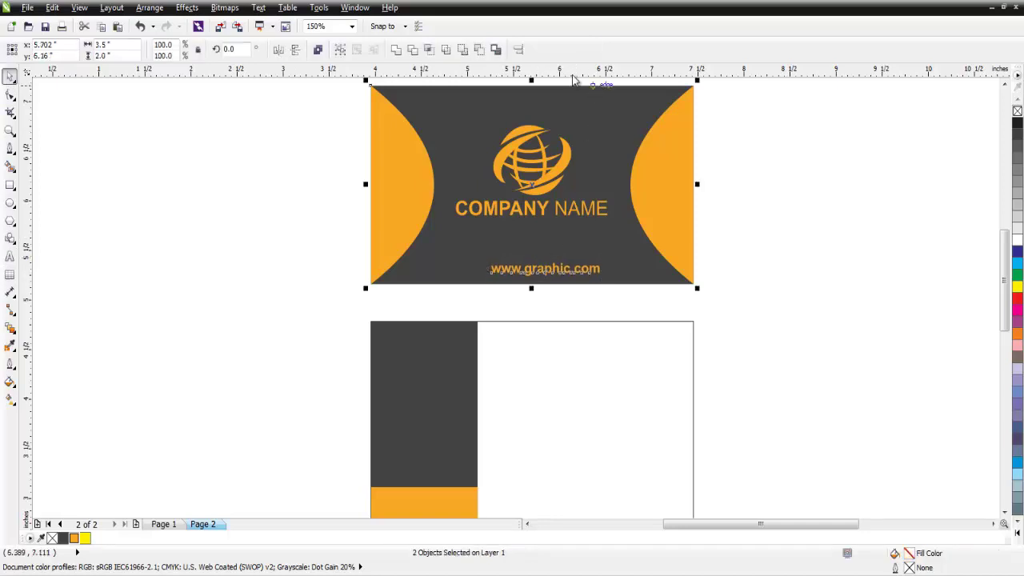
pyautogui.click(517, 49)
pyautogui.moveTo(521, 220); pyautogui.dragTo(864, 192)
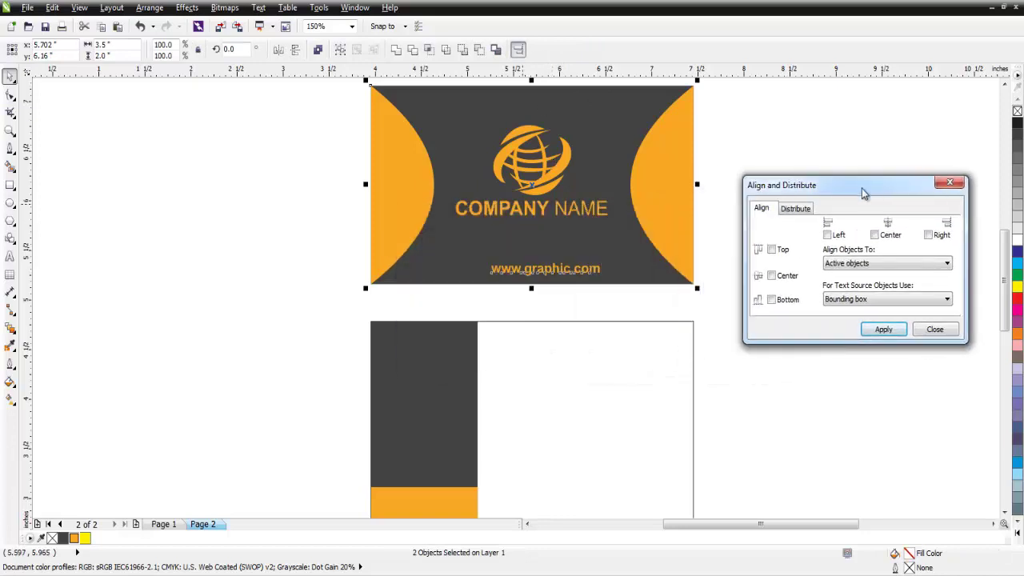
pyautogui.click(874, 235)
pyautogui.click(883, 329)
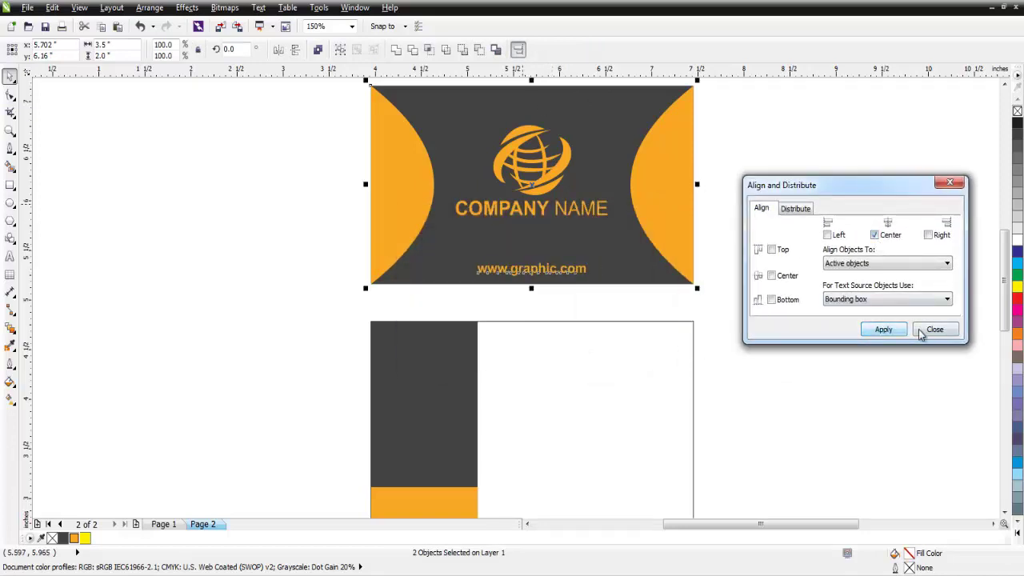
pyautogui.click(930, 329)
pyautogui.click(785, 343)
pyautogui.scroll(-2, 608, 237)
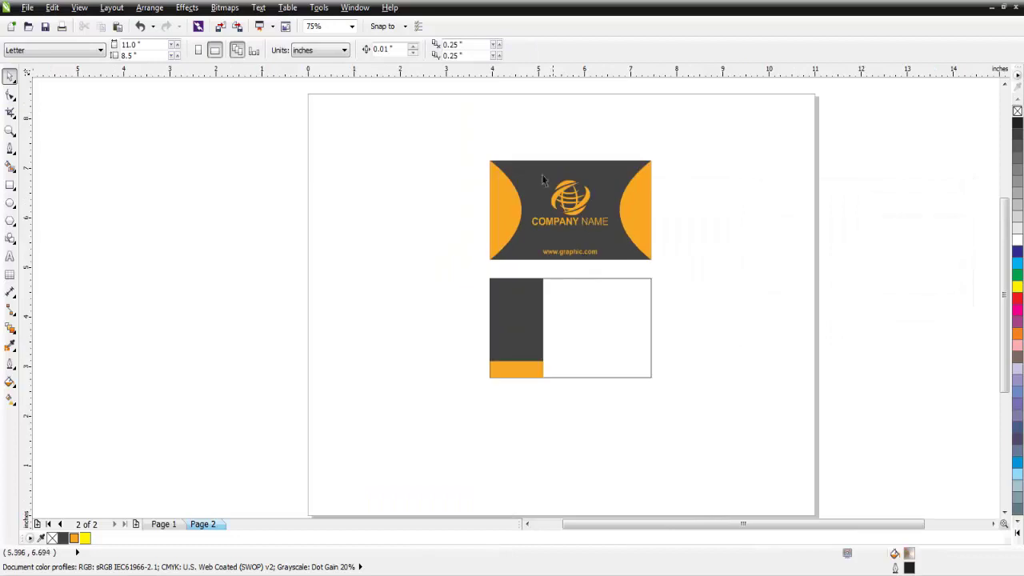
# - Copy the globe and COMPANY NAME onto the back card's dark panel, scaled to 59%
pyautogui.click(563, 190)
pyautogui.keyDown('shift'); pyautogui.click(597, 228); pyautogui.keyUp('shift')
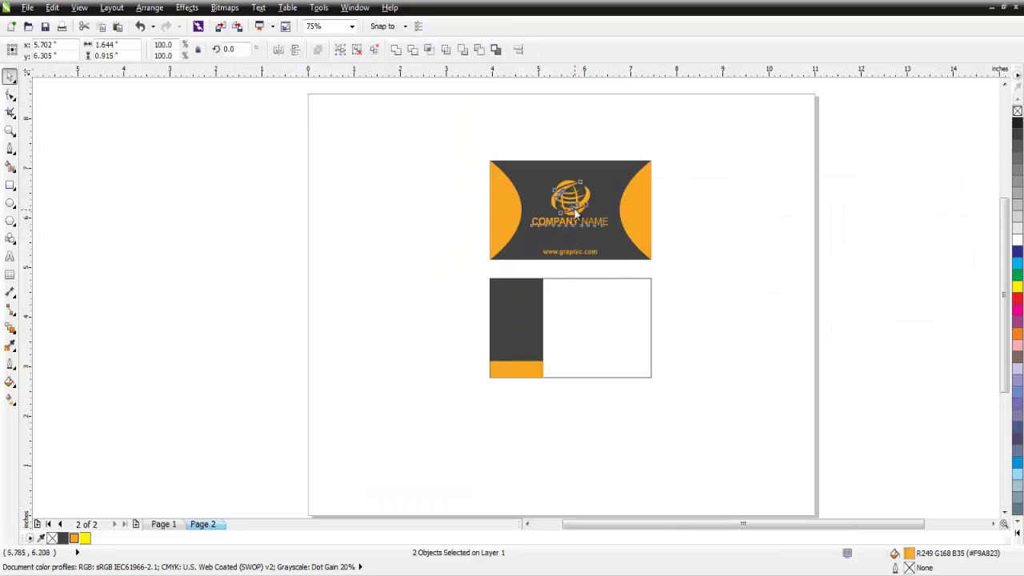
pyautogui.rightClick(568, 205)
pyautogui.click(620, 327)
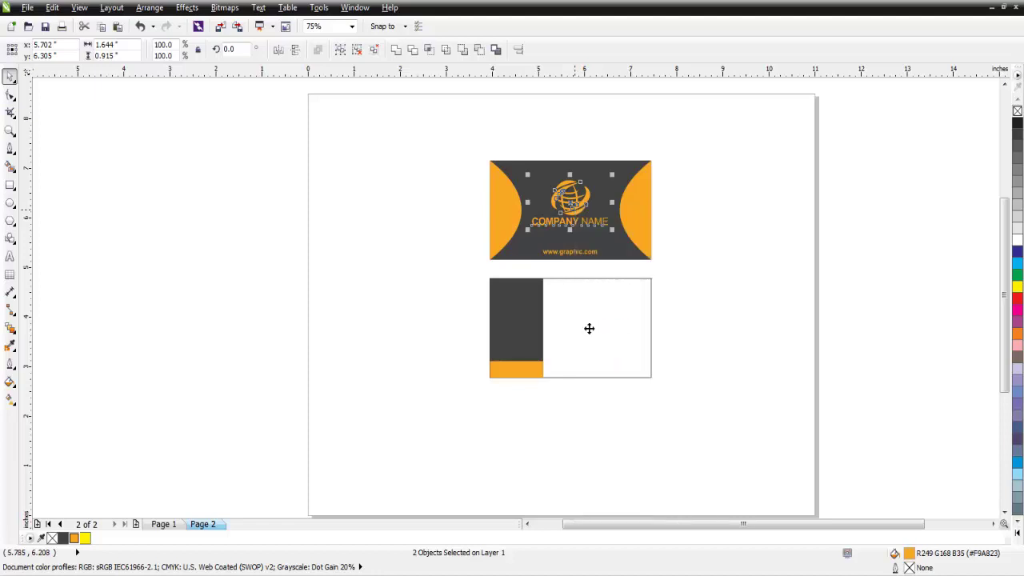
pyautogui.rightClick(416, 293)
pyautogui.click(444, 379)
pyautogui.moveTo(580, 200); pyautogui.dragTo(521, 315)
pyautogui.scroll(-1, 522, 315)
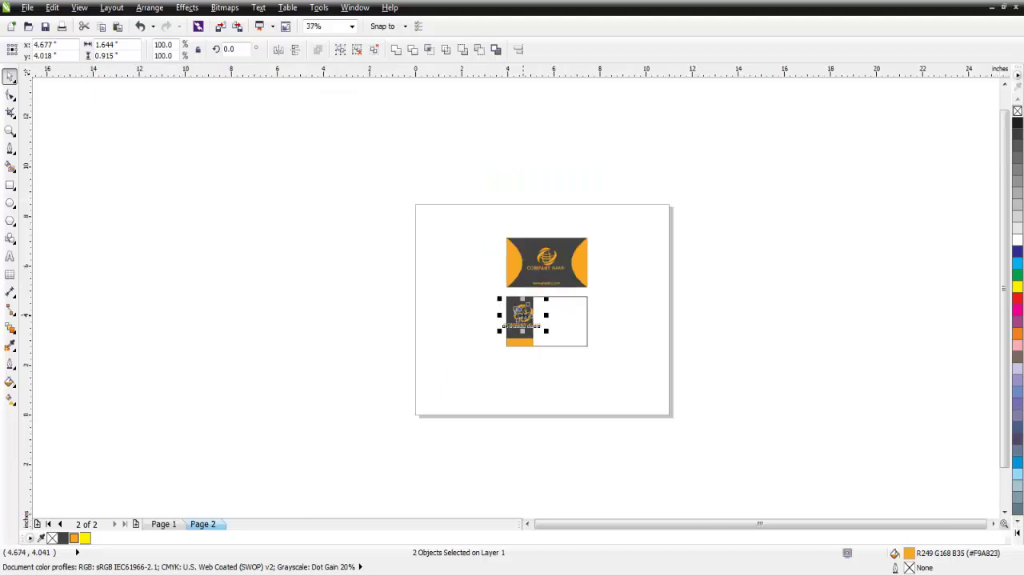
pyautogui.scroll(5, 521, 315)
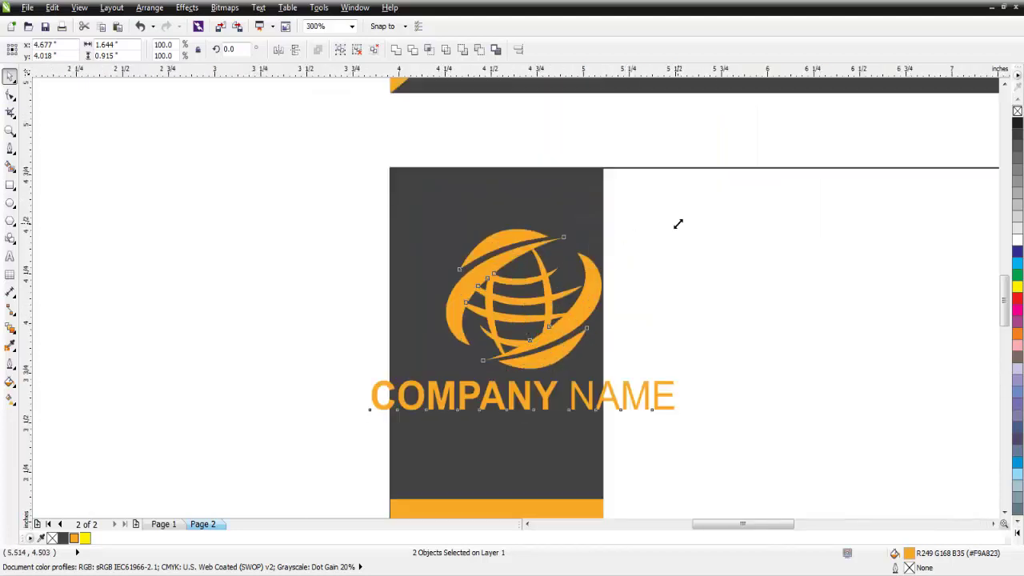
pyautogui.moveTo(677, 224); pyautogui.dragTo(643, 261)
# - Centre the copied logo and name horizontally on the dark panel and make them white
pyautogui.keyDown('shift'); pyautogui.click(529, 226); pyautogui.keyUp('shift')
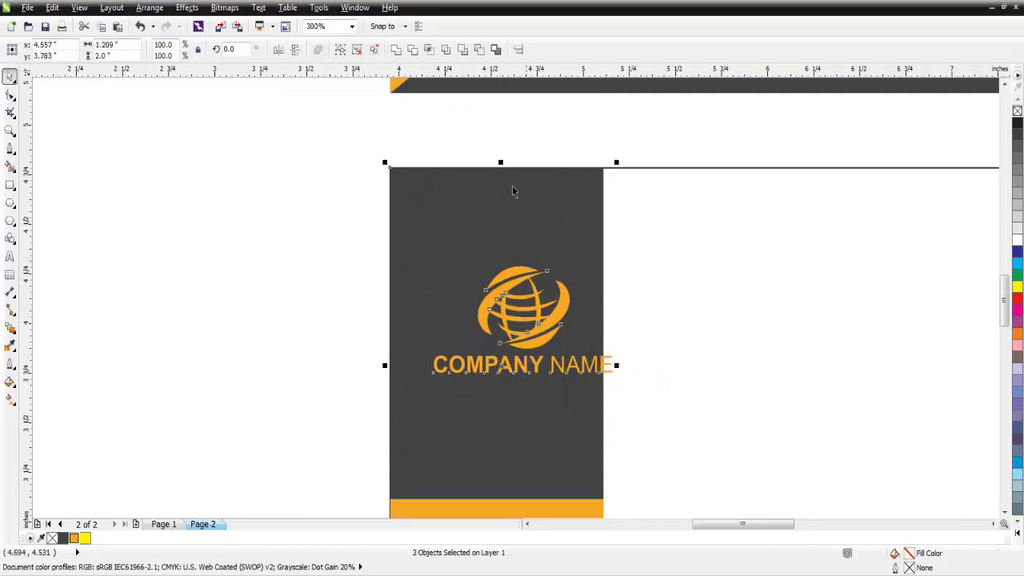
pyautogui.click(517, 49)
pyautogui.moveTo(523, 211); pyautogui.dragTo(829, 194)
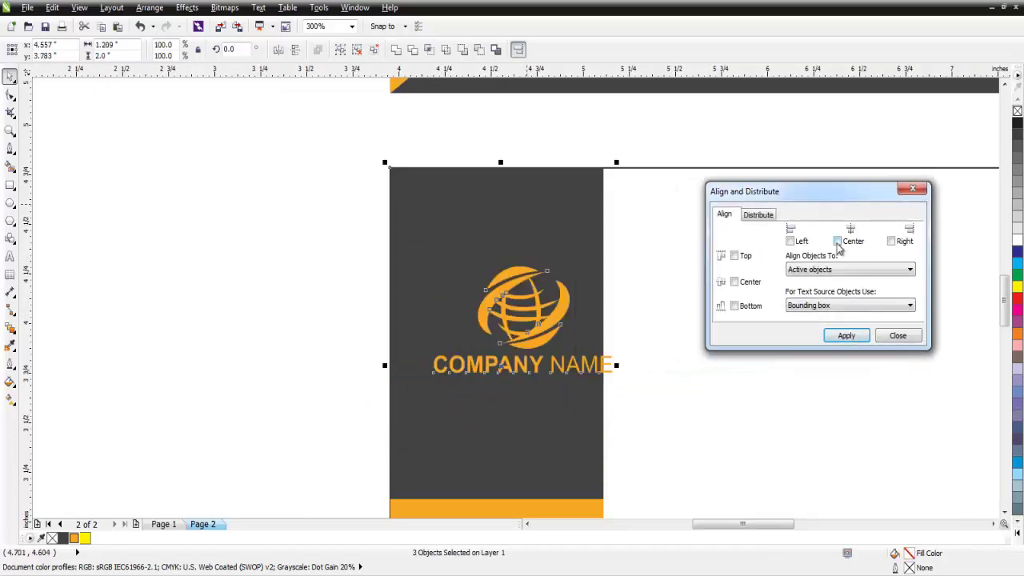
pyautogui.click(836, 241)
pyautogui.click(845, 337)
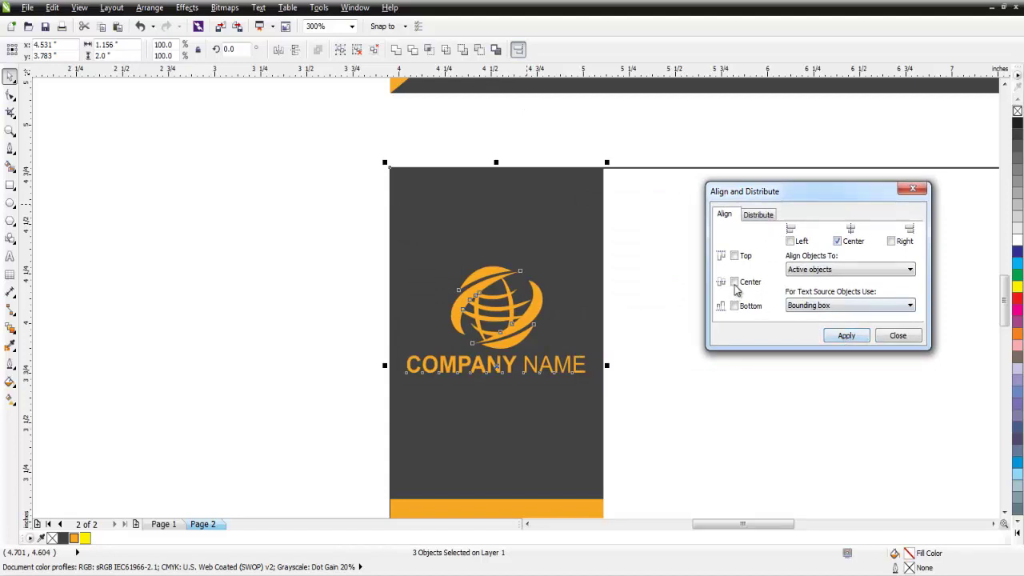
pyautogui.click(897, 335)
pyautogui.click(309, 318)
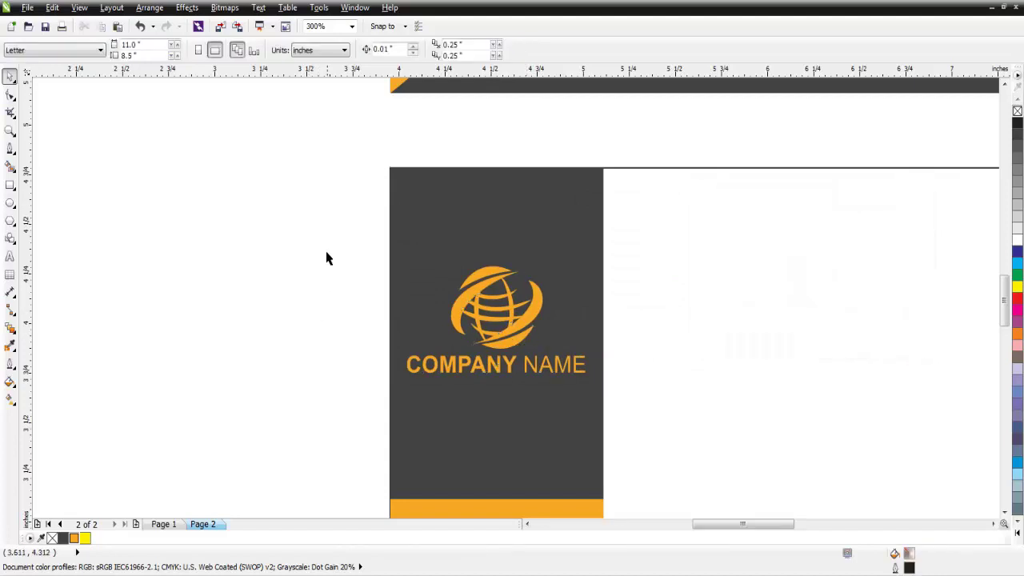
pyautogui.moveTo(327, 252); pyautogui.dragTo(600, 428)
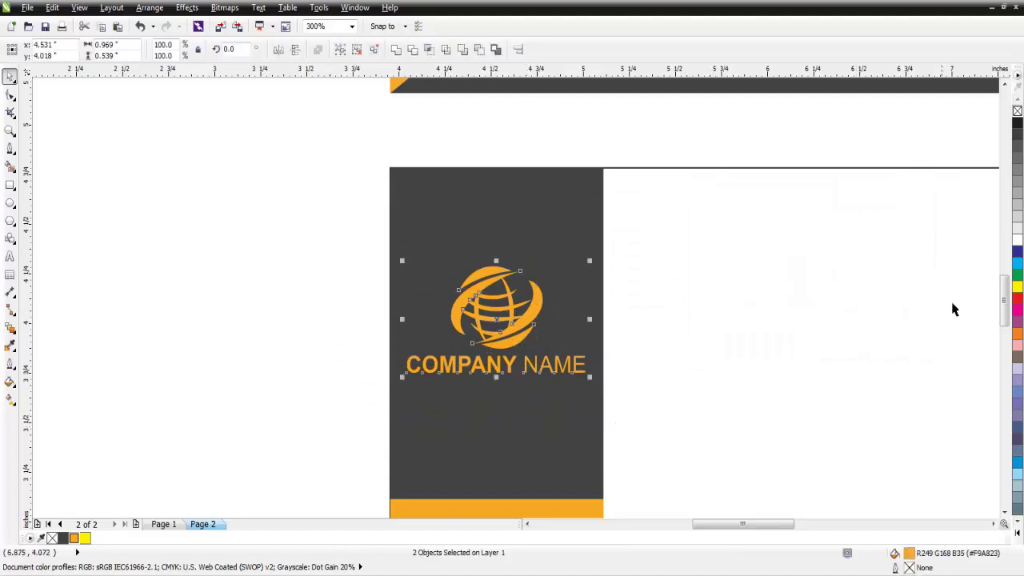
pyautogui.click(1017, 241)
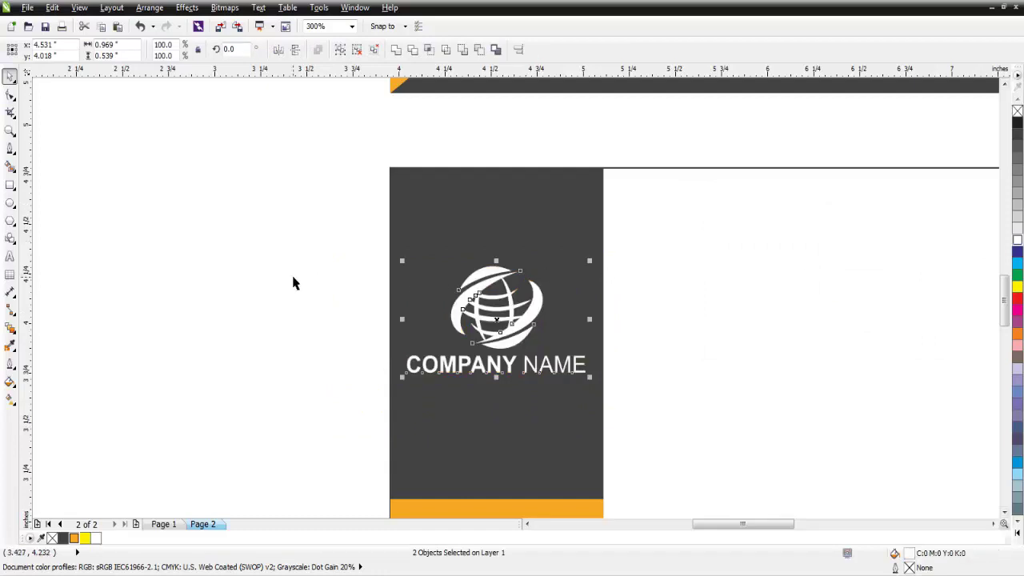
pyautogui.click(293, 282)
pyautogui.moveTo(1005, 316); pyautogui.dragTo(1005, 304)
pyautogui.click(714, 318)
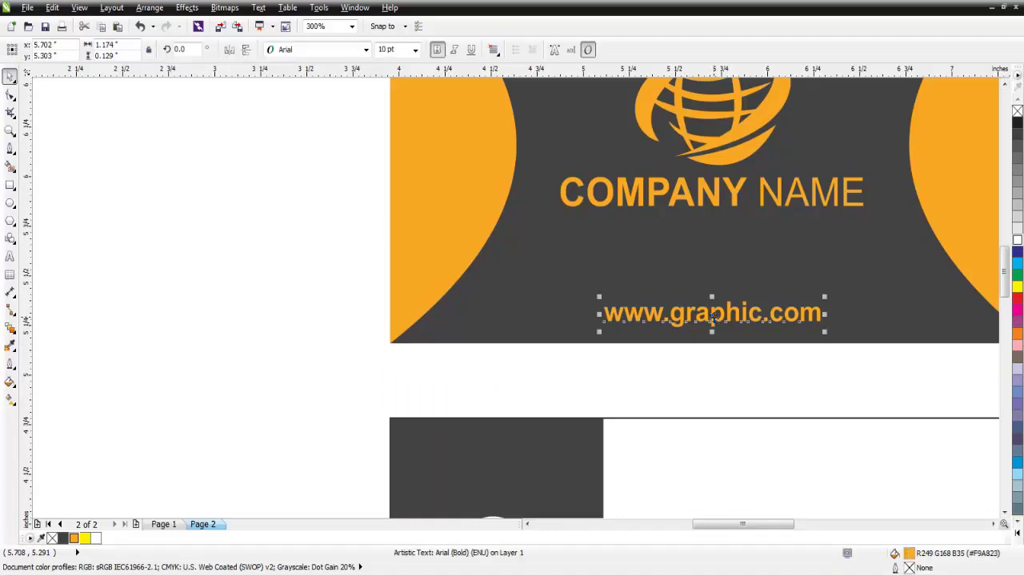
pyautogui.rightClick(712, 318)
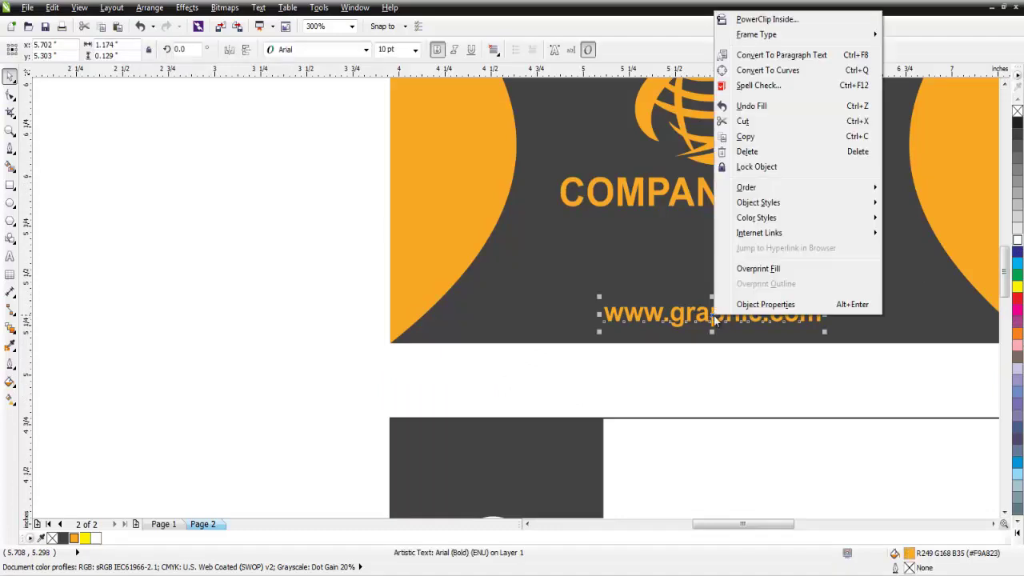
pyautogui.click(743, 133)
pyautogui.rightClick(259, 233)
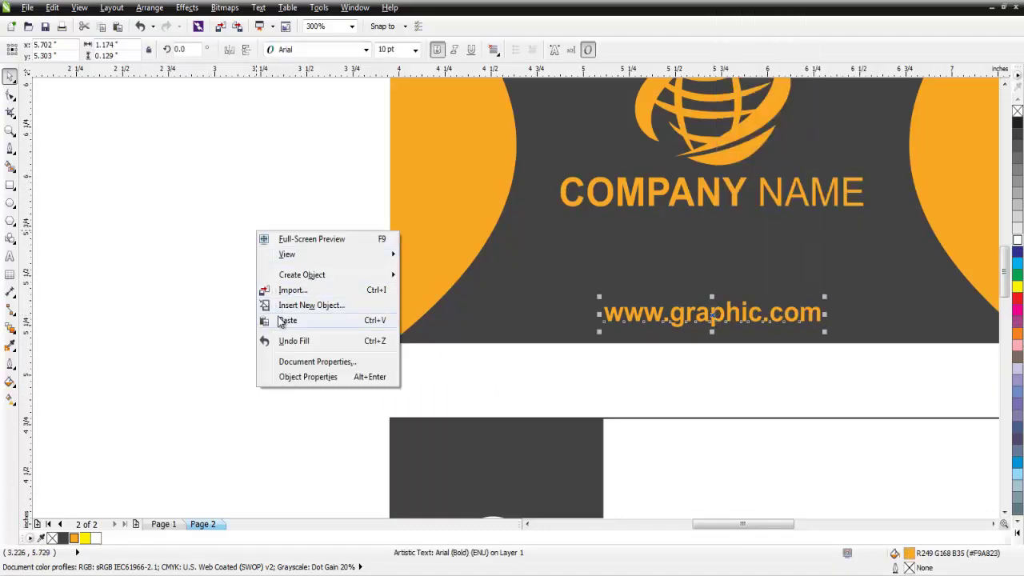
pyautogui.click(301, 319)
pyautogui.scroll(-2, 372, 328)
pyautogui.moveTo(542, 312); pyautogui.dragTo(439, 502)
pyautogui.scroll(-3, 911, 318)
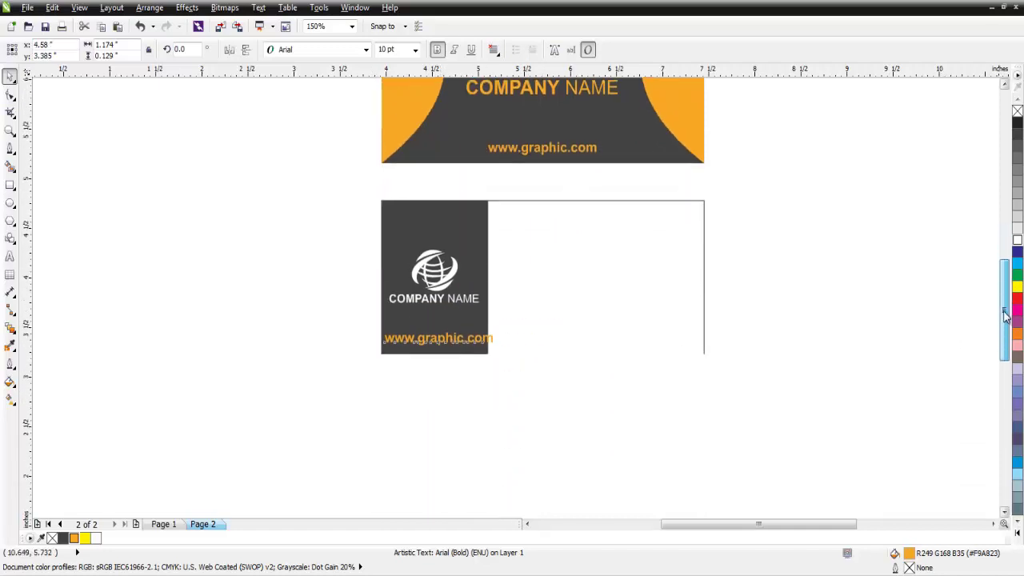
pyautogui.scroll(2, 910, 318)
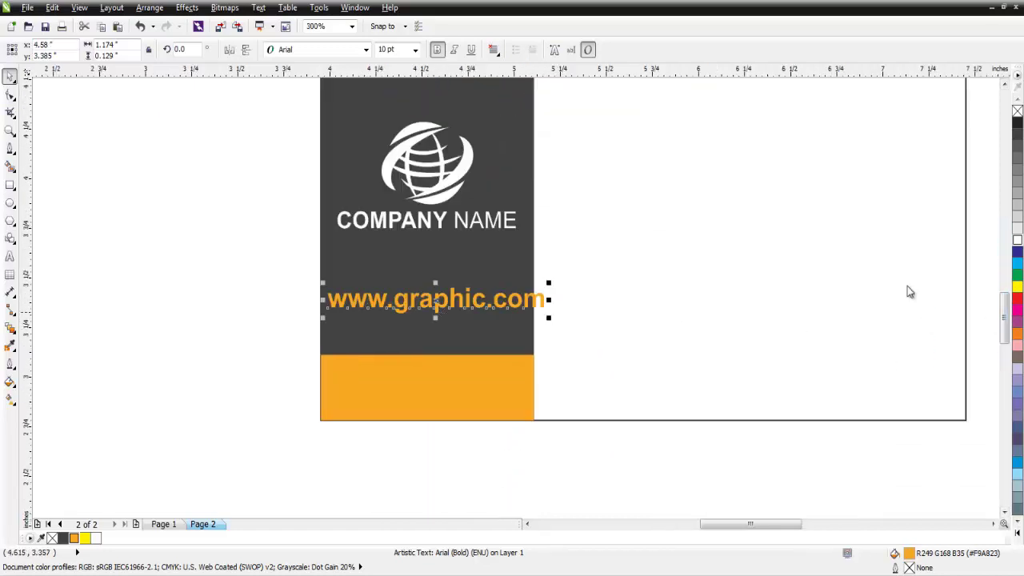
# - Place the URL copy on the orange band, shrunk to fit and coloured black
pyautogui.click(1018, 242)
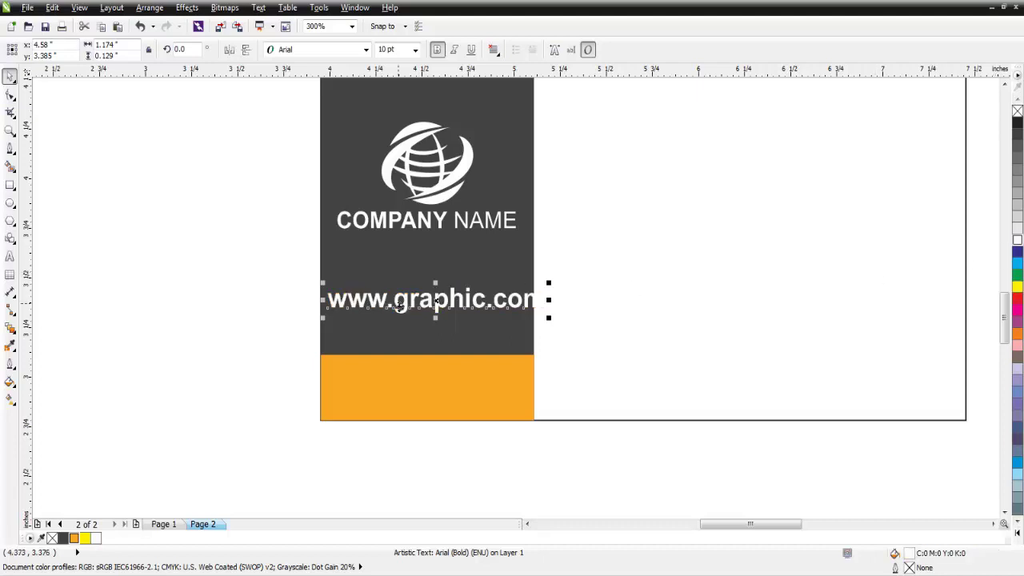
pyautogui.moveTo(430, 362); pyautogui.dragTo(428, 386)
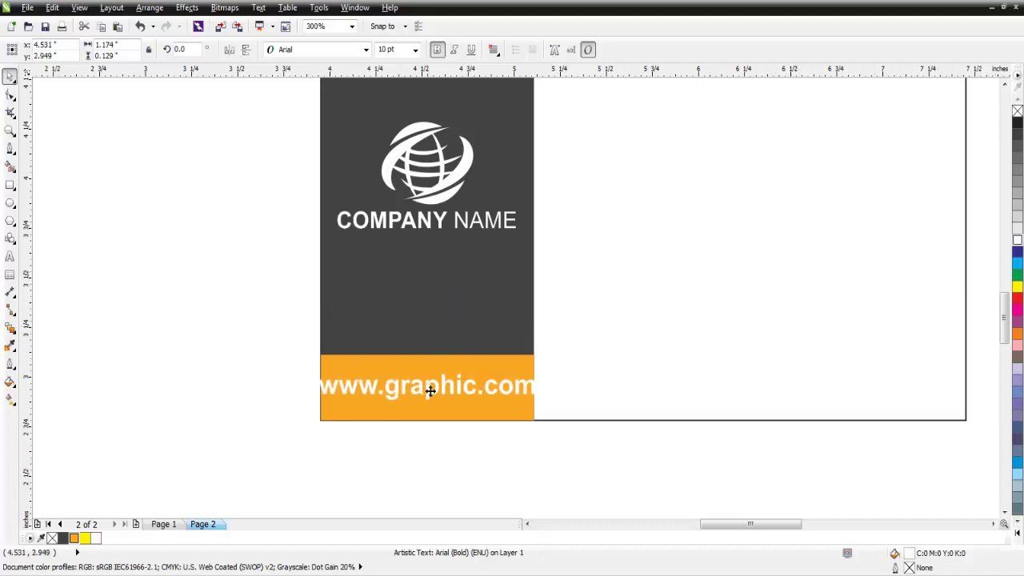
pyautogui.click(429, 389)
pyautogui.moveTo(539, 368); pyautogui.dragTo(536, 373)
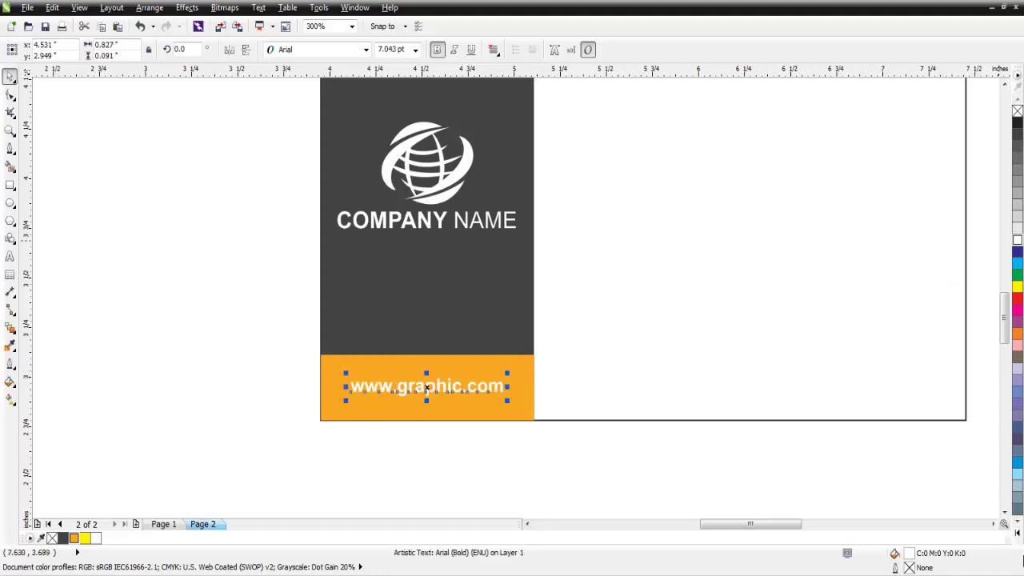
pyautogui.click(1017, 533)
pyautogui.click(1014, 308)
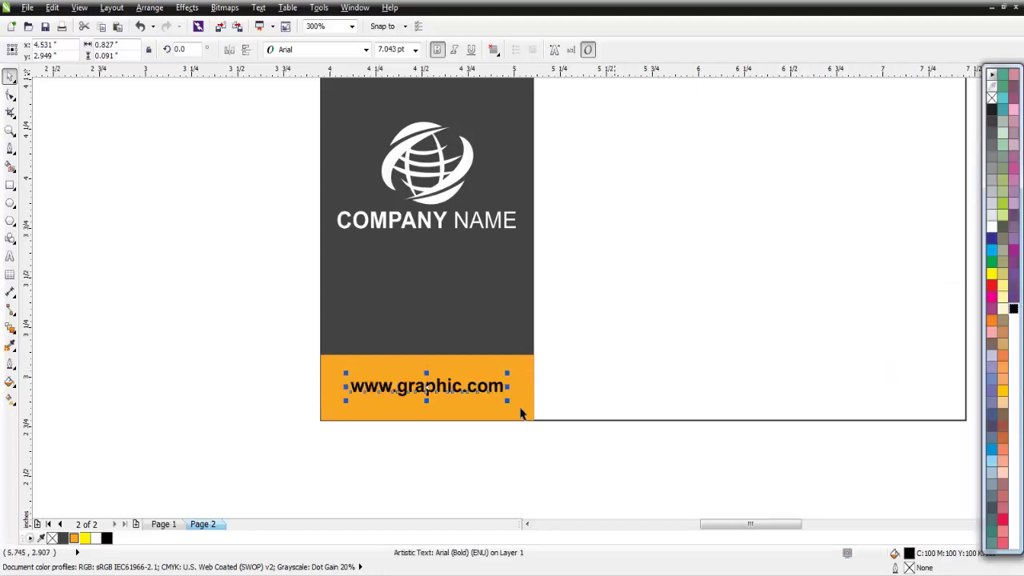
pyautogui.click(179, 361)
# - Widen the URL's letter spacing to fill the orange strip, then zoom To Fit
pyautogui.click(467, 388)
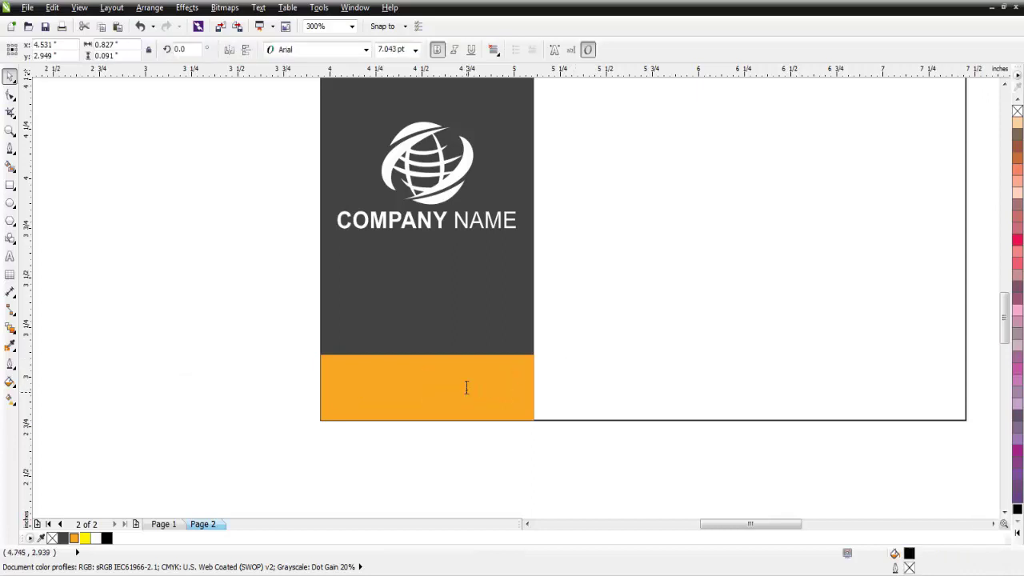
pyautogui.click(466, 388)
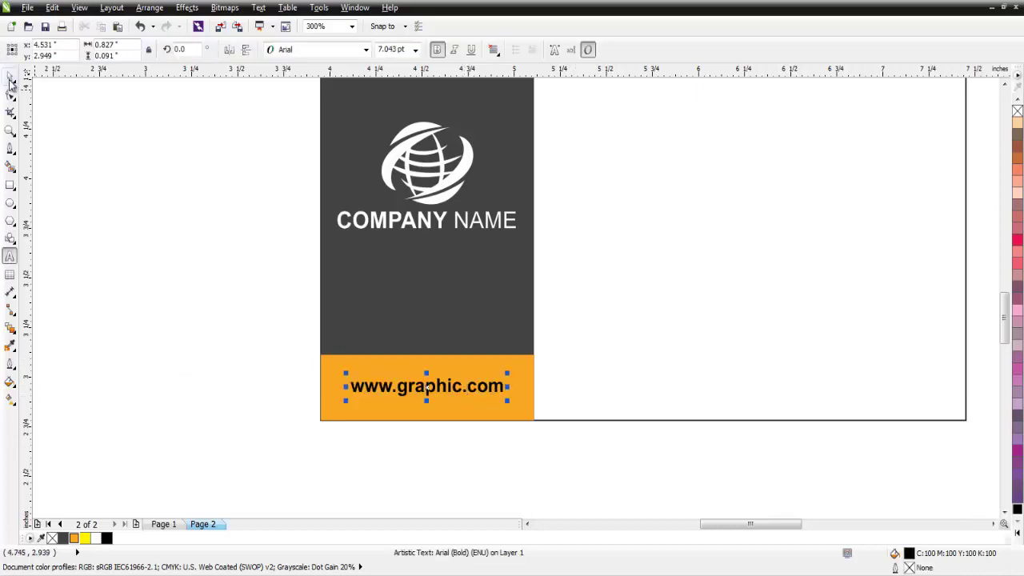
pyautogui.moveTo(509, 404); pyautogui.dragTo(517, 413)
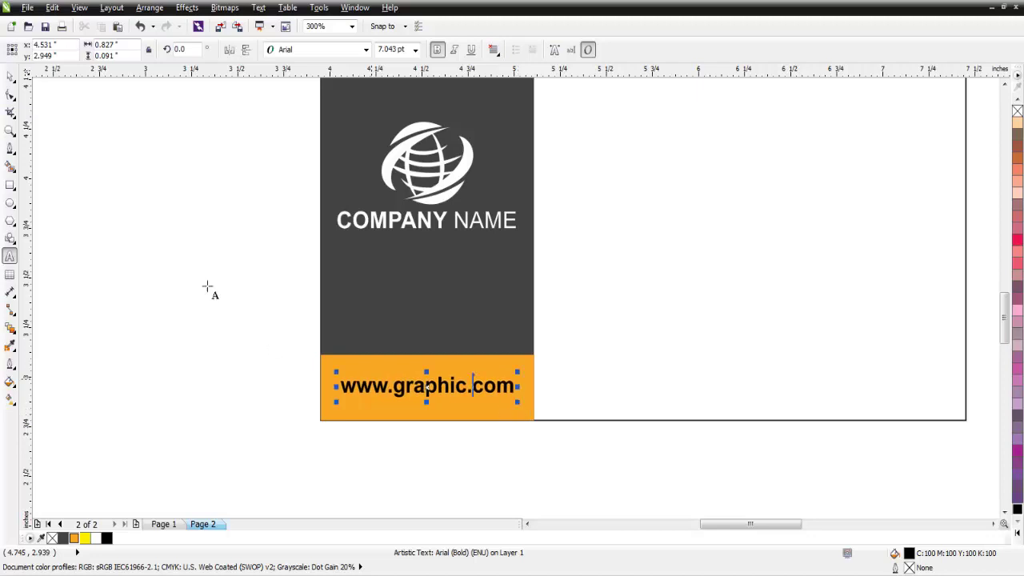
pyautogui.click(9, 78)
pyautogui.click(144, 150)
pyautogui.click(352, 26)
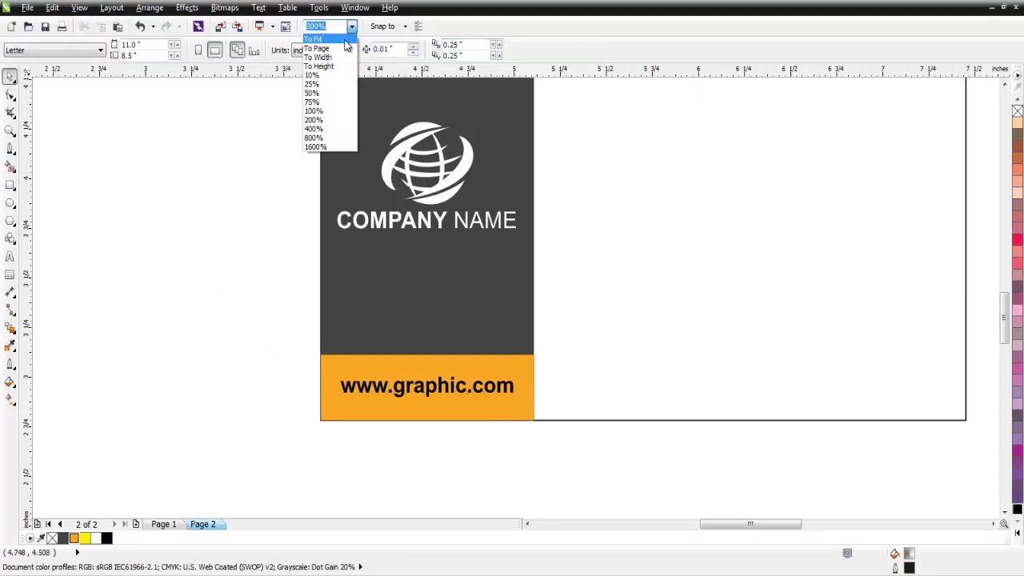
pyautogui.click(344, 39)
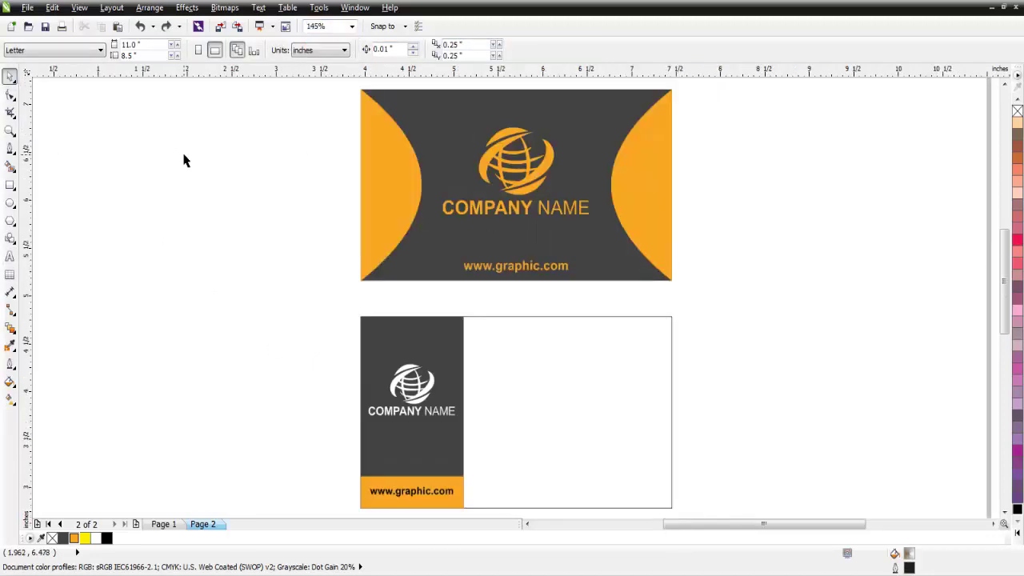
# - Draw a straight horizontal line across the back card's white area
pyautogui.click(11, 150)
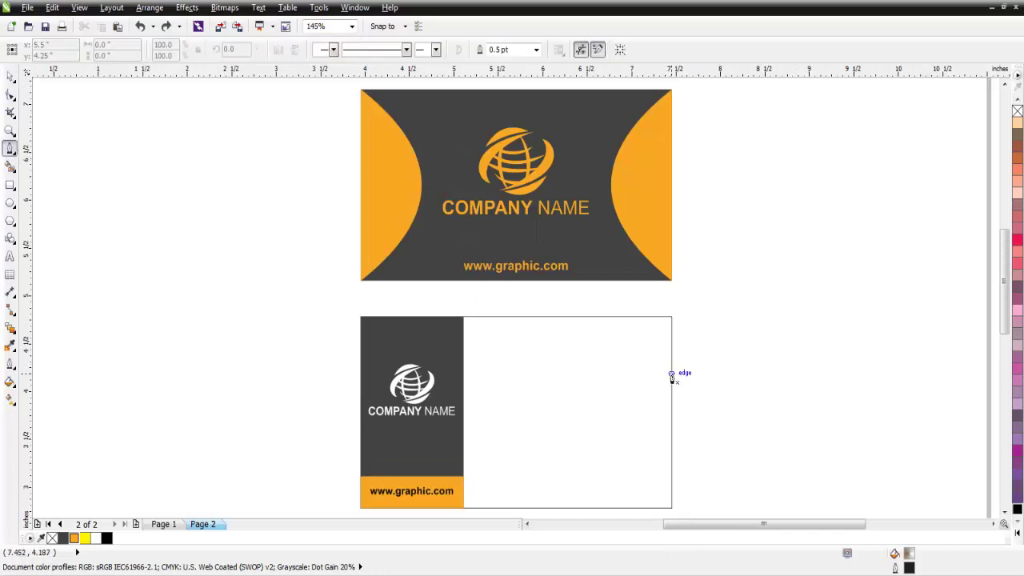
pyautogui.moveTo(671, 372)
pyautogui.mouseDown()
pyautogui.moveTo(359, 373)
pyautogui.moveTo(155, 264)
pyautogui.moveTo(160, 252)
pyautogui.mouseUp()
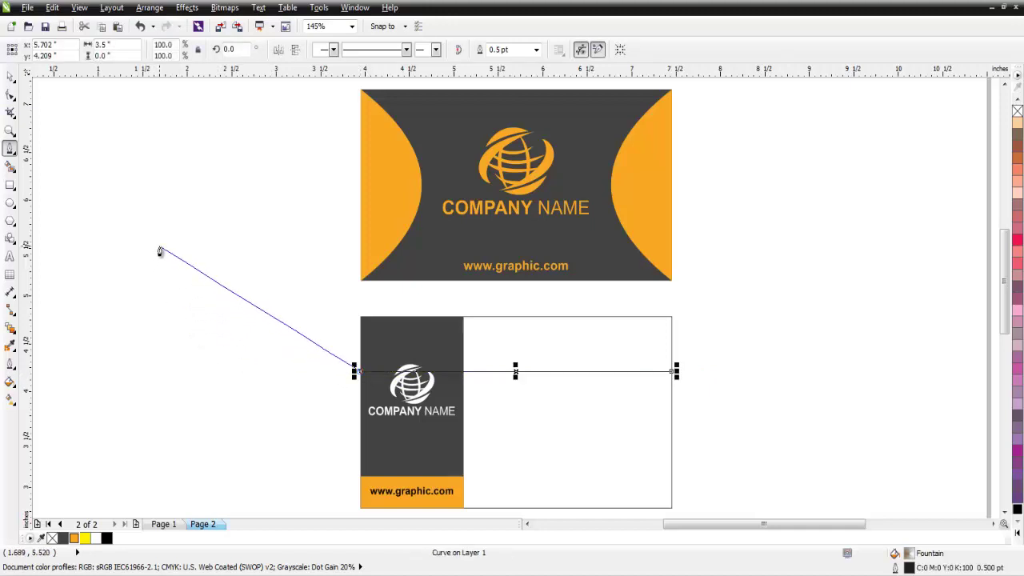
pyautogui.press('Escape')
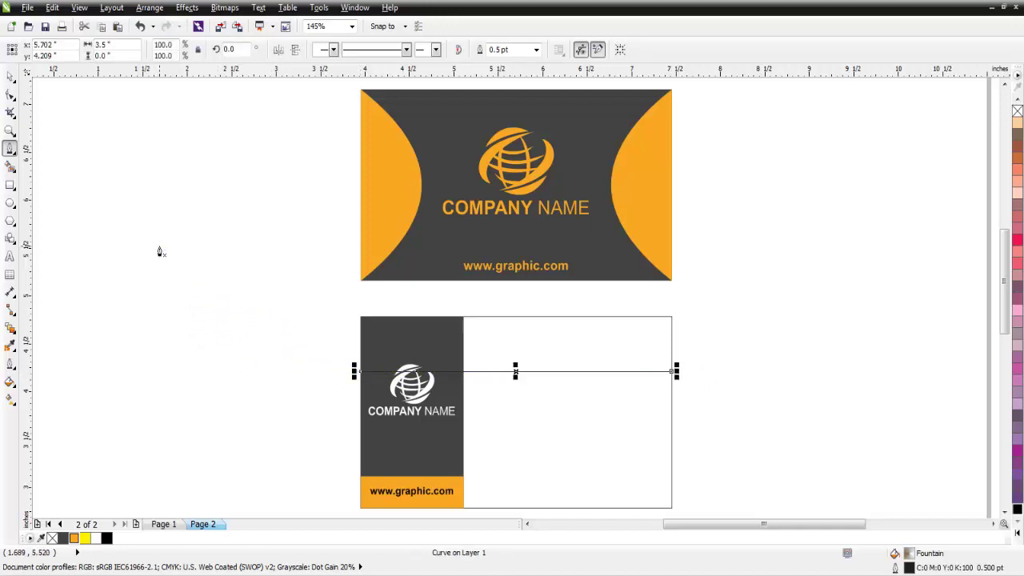
pyautogui.click(10, 78)
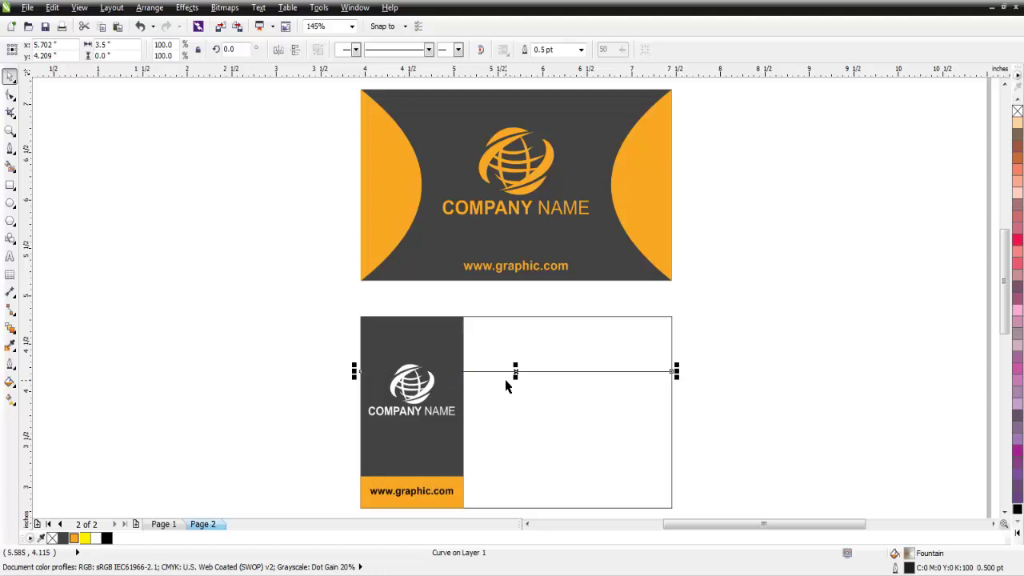
pyautogui.click(751, 356)
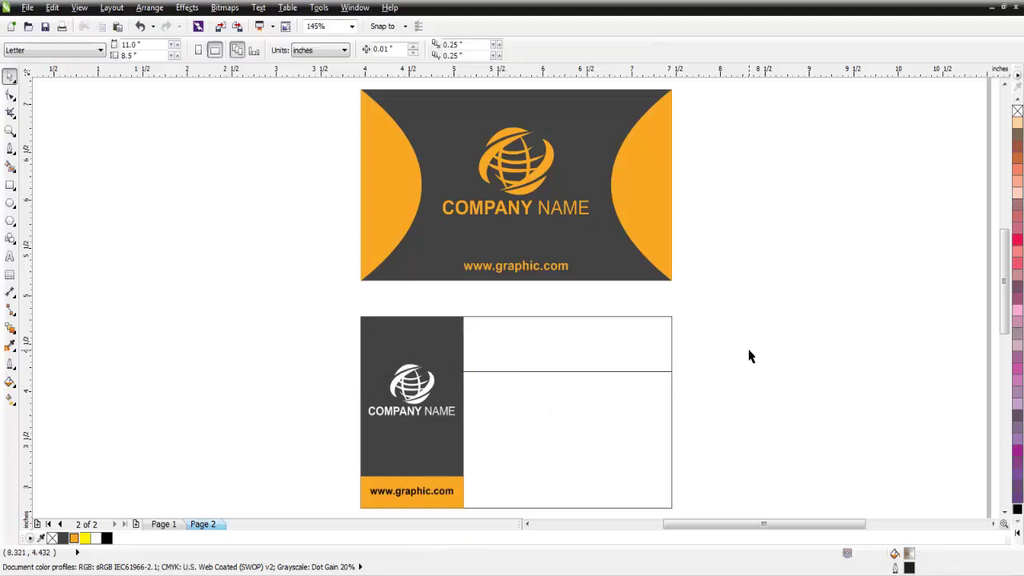
# - Set the divider line's outline width to 2.0 pt
pyautogui.click(638, 373)
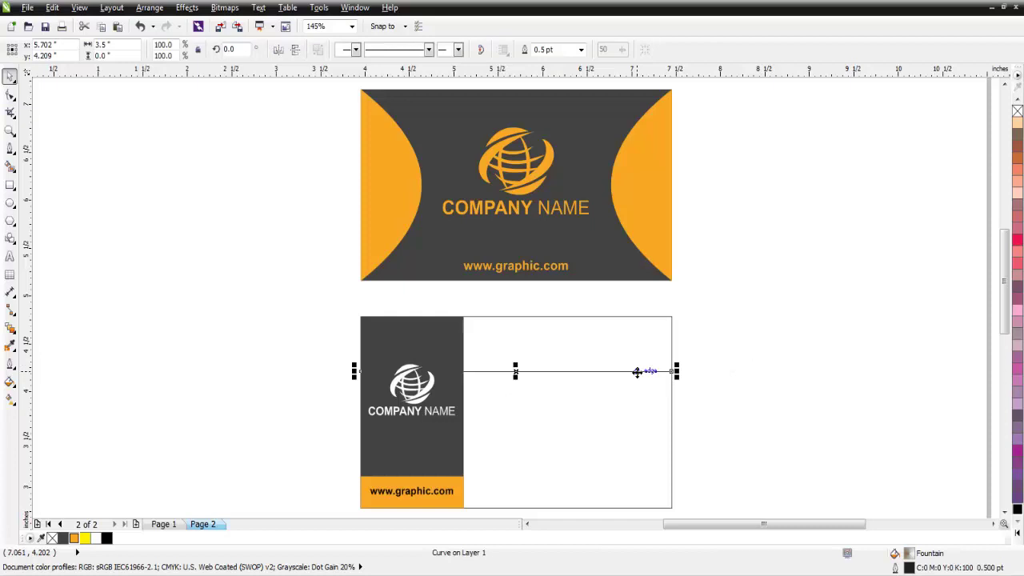
pyautogui.click(581, 49)
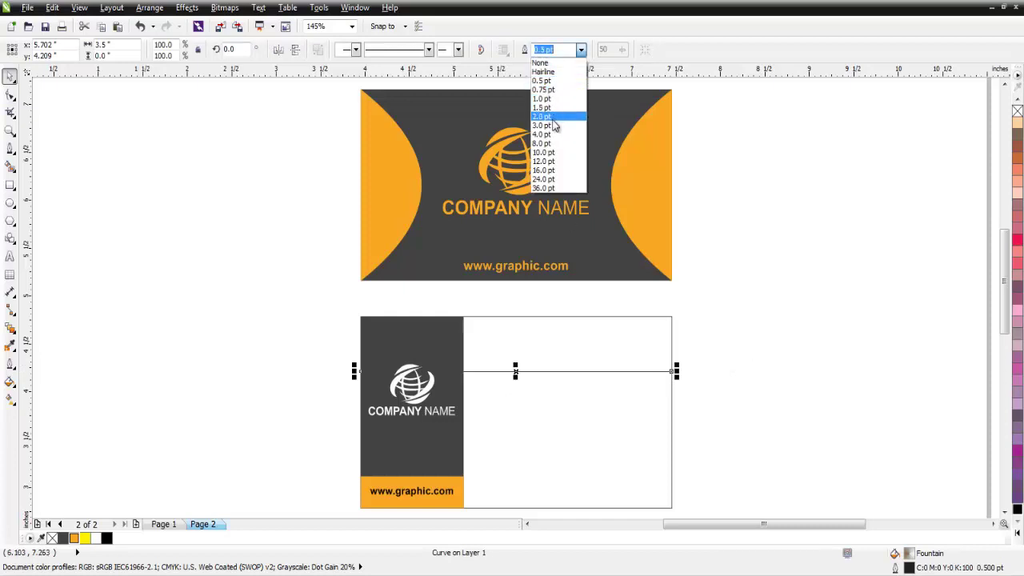
pyautogui.click(543, 126)
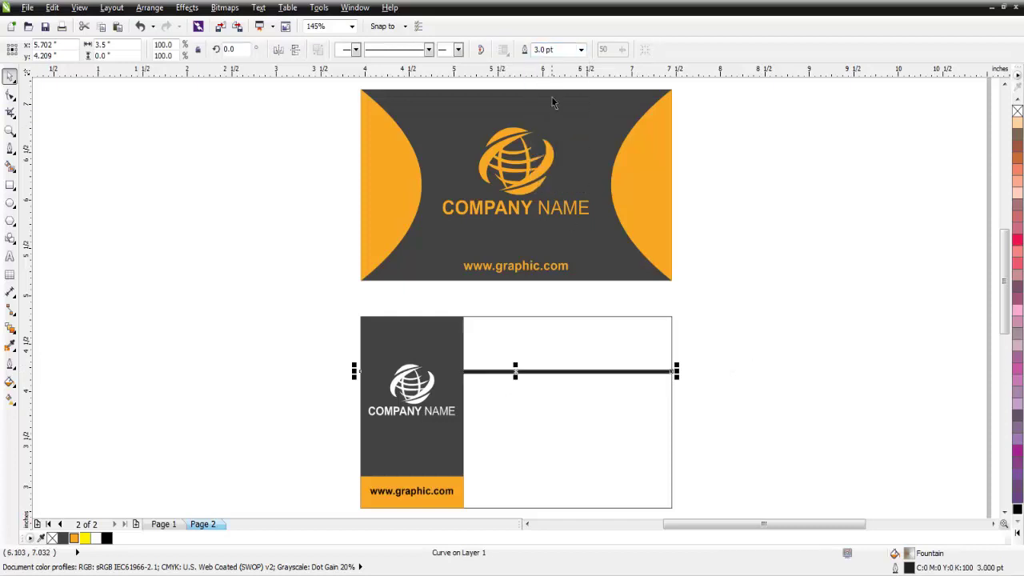
pyautogui.click(582, 50)
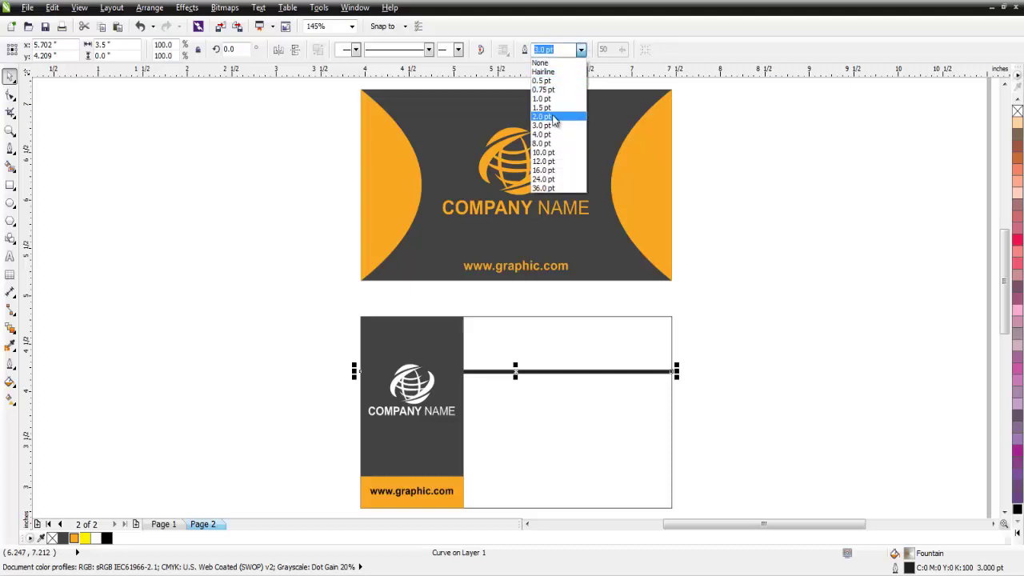
pyautogui.click(552, 118)
pyautogui.click(754, 344)
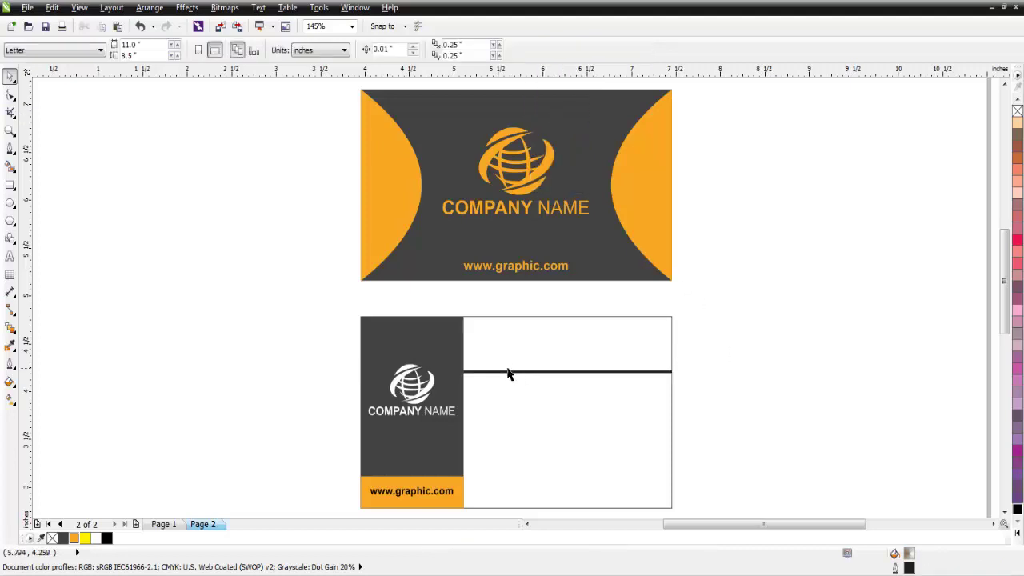
pyautogui.click(9, 260)
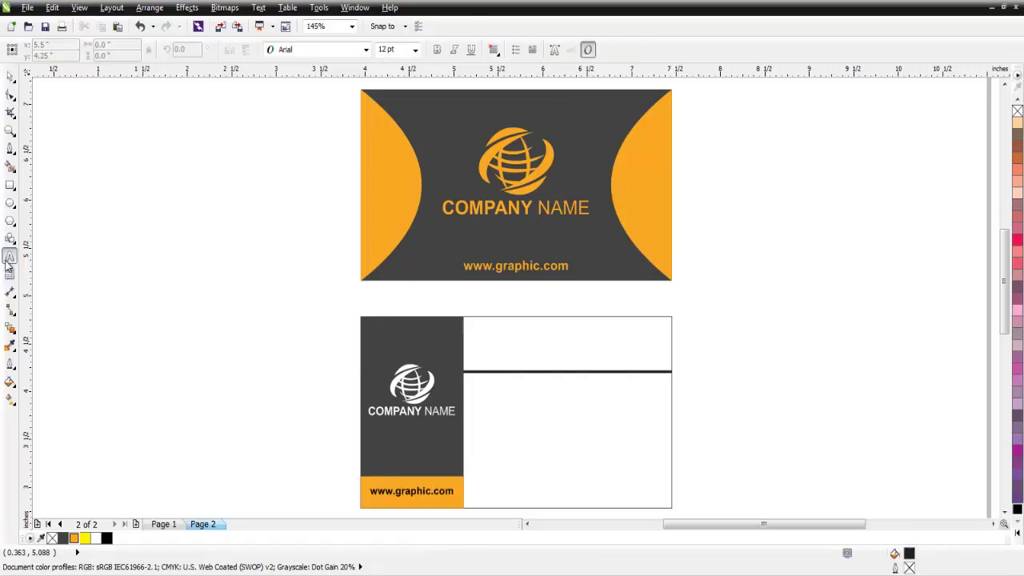
# - Add the cardholder's name above the divider with the surname orange, scaled to fit top right
pyautogui.click(574, 352)
pyautogui.write('J')
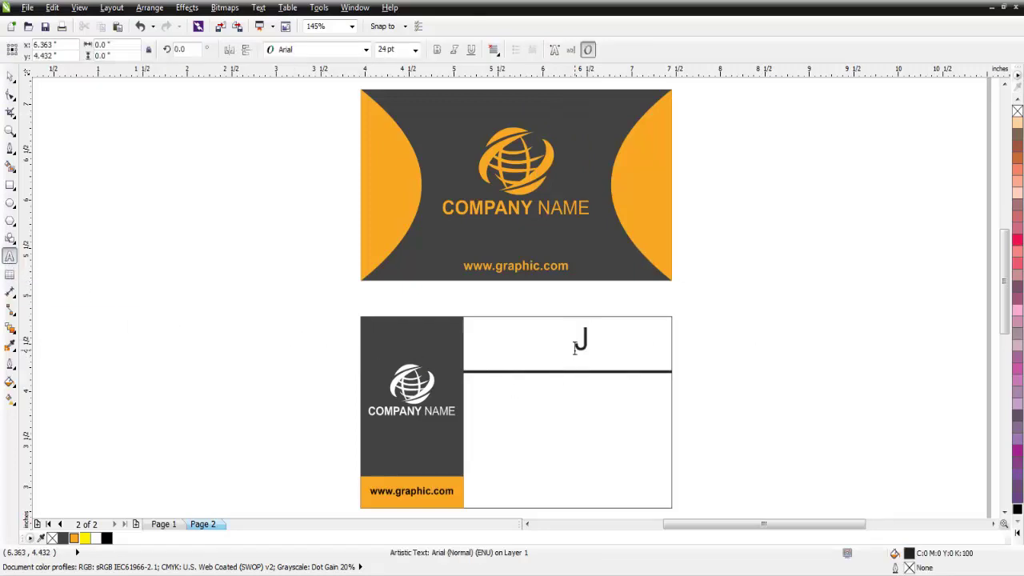
pyautogui.write('OHN')
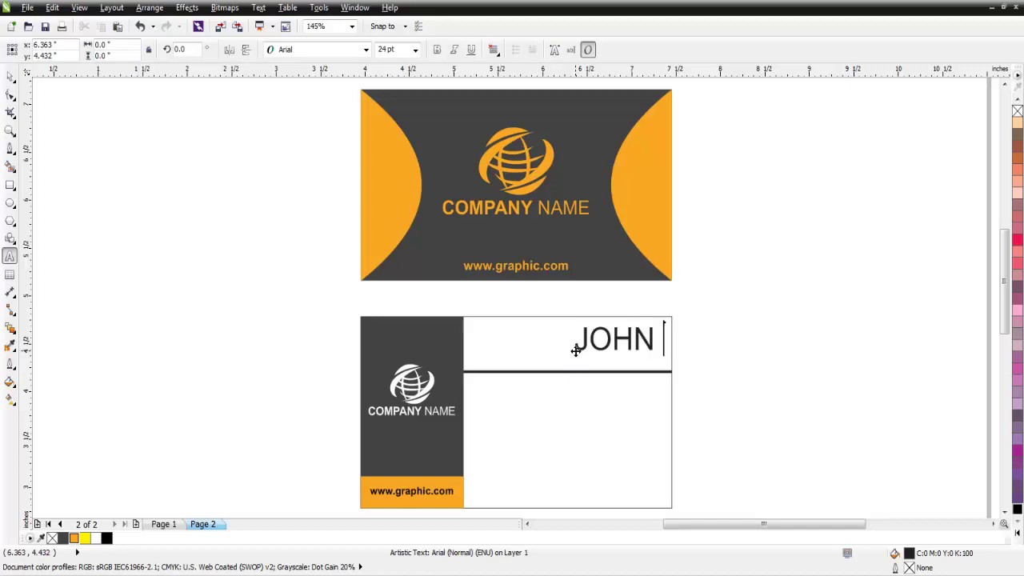
pyautogui.write(' SMITH')
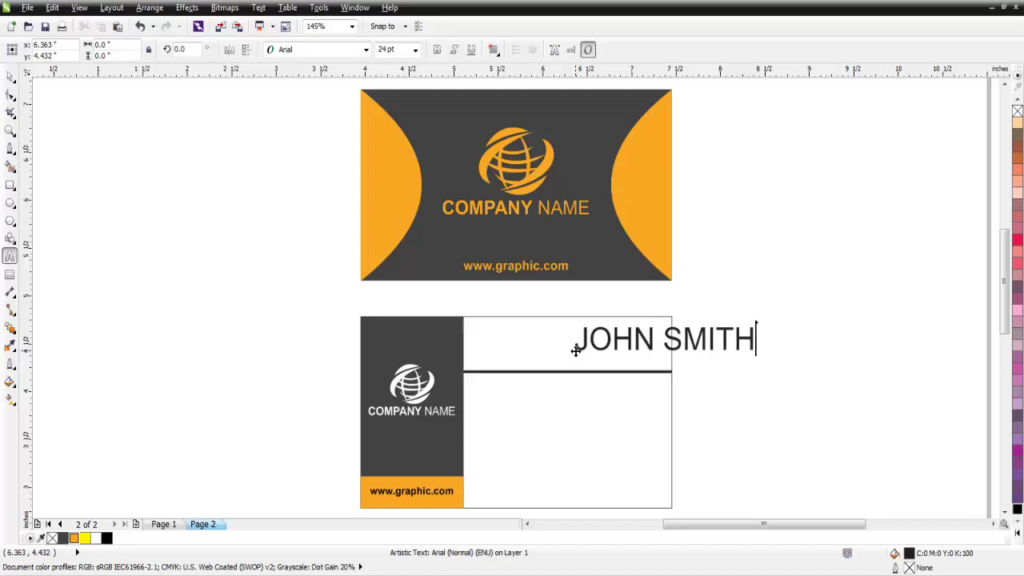
pyautogui.doubleClick(704, 340)
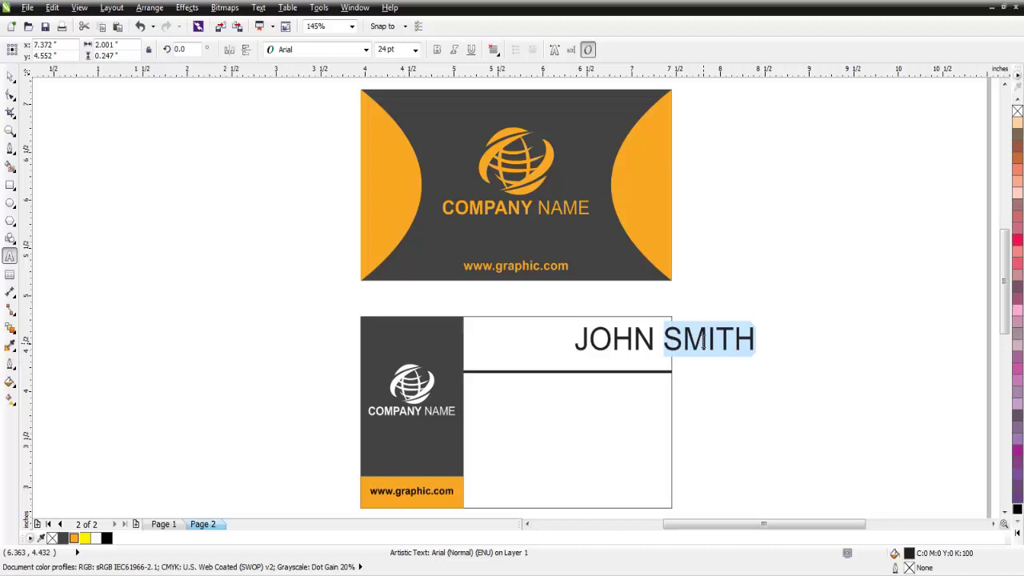
pyautogui.click(77, 539)
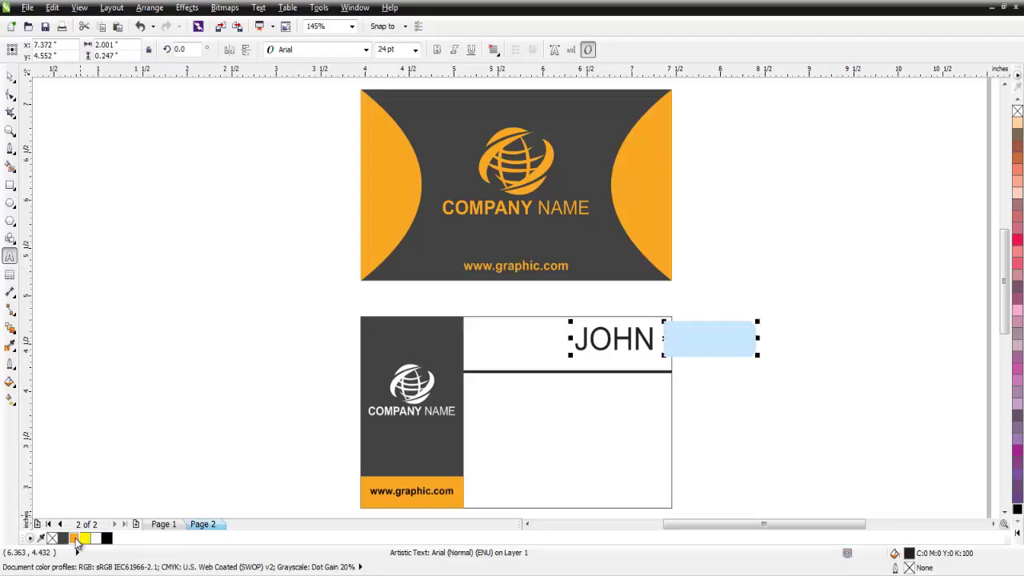
pyautogui.click(11, 78)
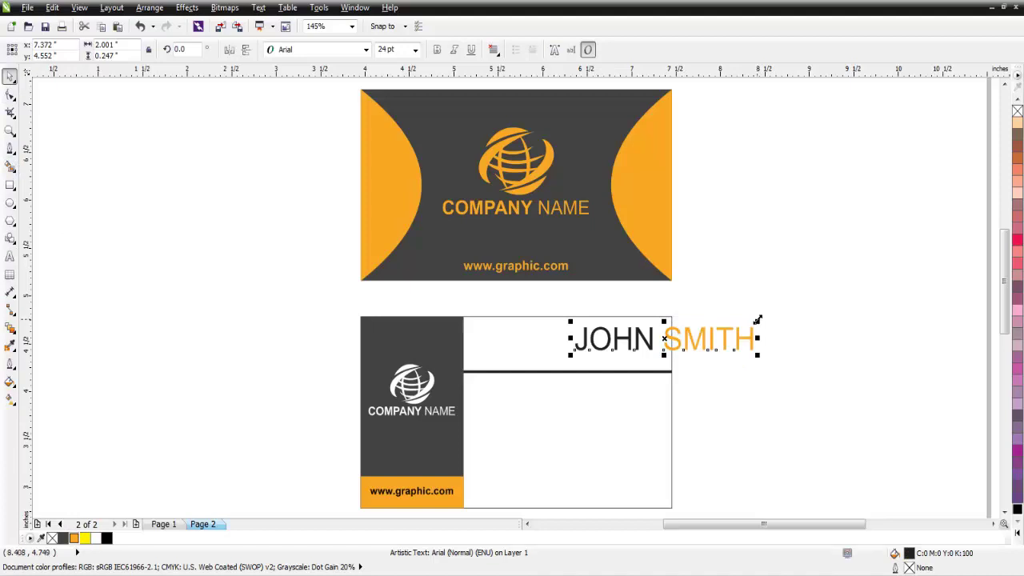
pyautogui.moveTo(757, 320); pyautogui.dragTo(605, 341)
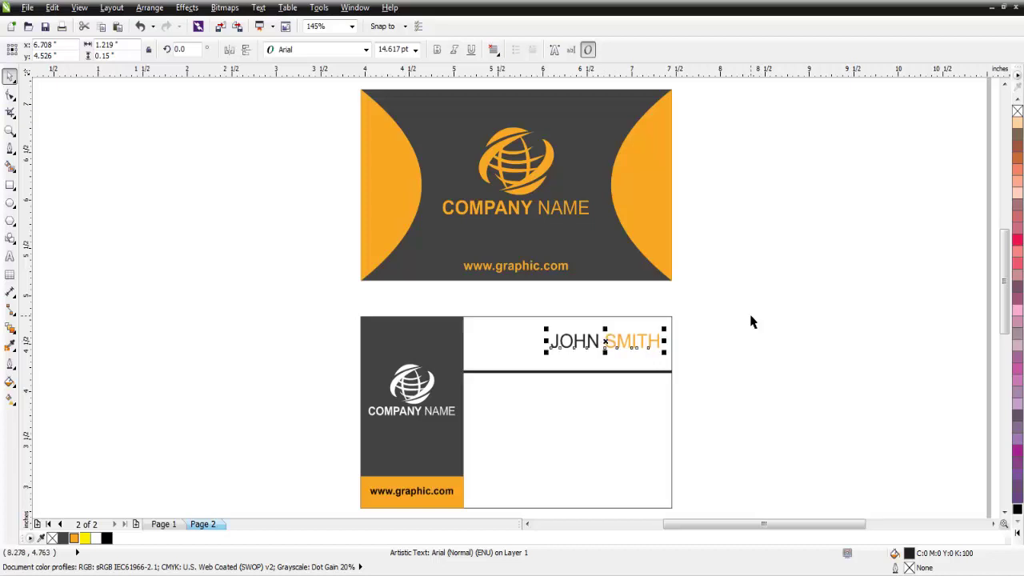
pyautogui.click(188, 346)
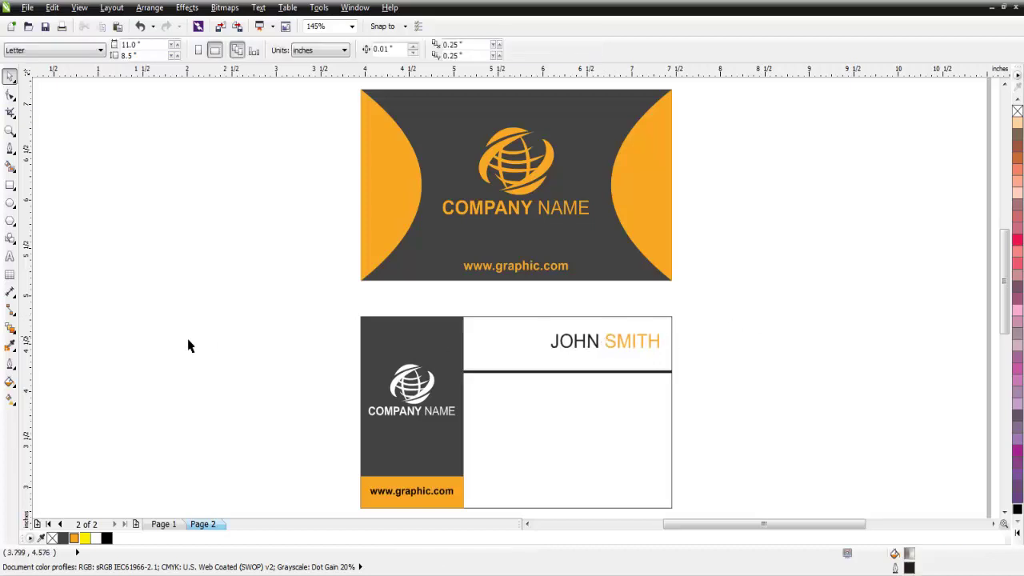
# - Start a new text line beside the cards reading 'CREA'
pyautogui.click(10, 256)
pyautogui.click(309, 301)
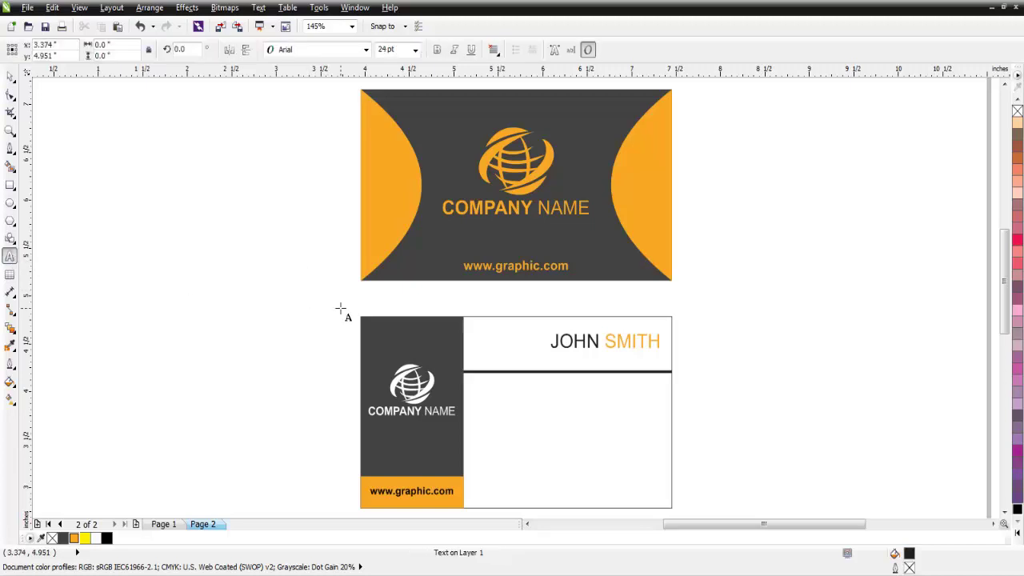
pyautogui.write('CREA')
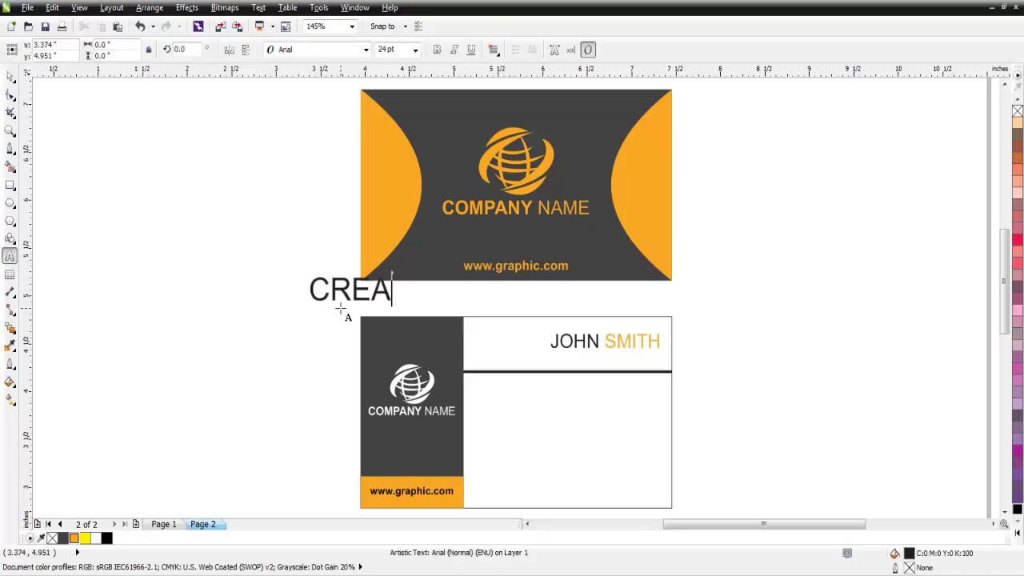
# - Complete the CREATIVE DIRECTOR title as black 8 pt text
pyautogui.write('TIVE')
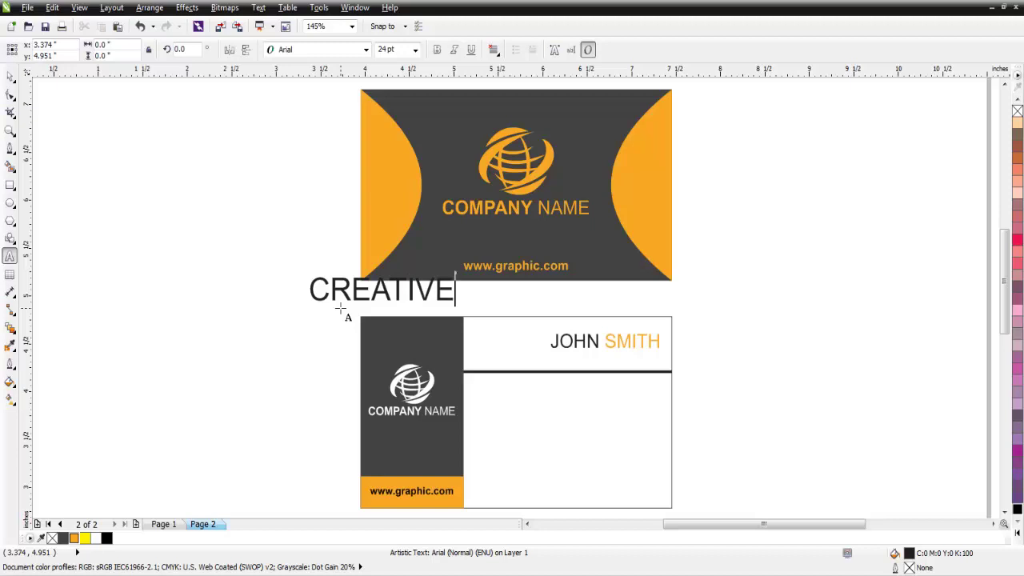
pyautogui.write(' DIRECTOR')
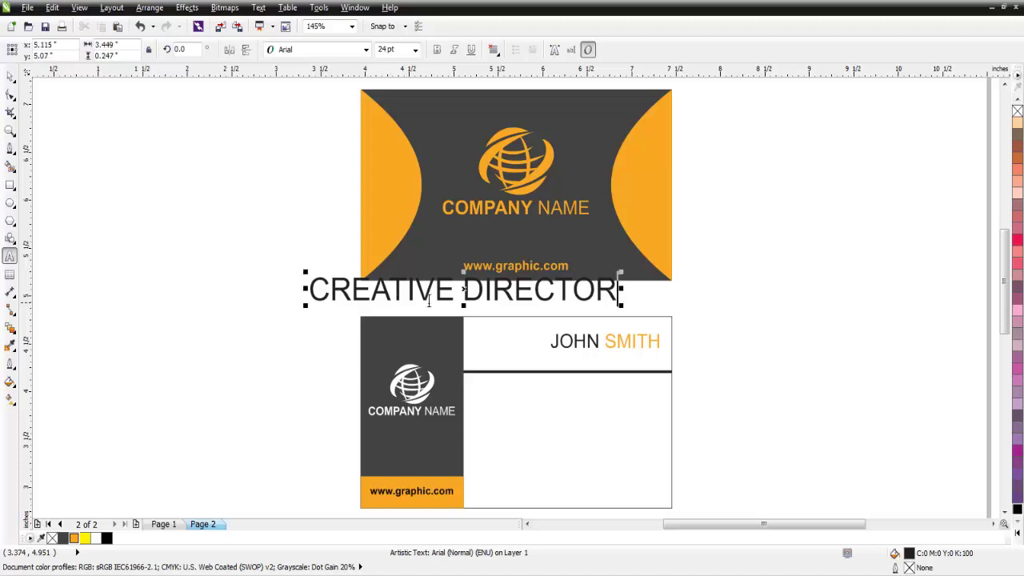
pyautogui.tripleClick(430, 294)
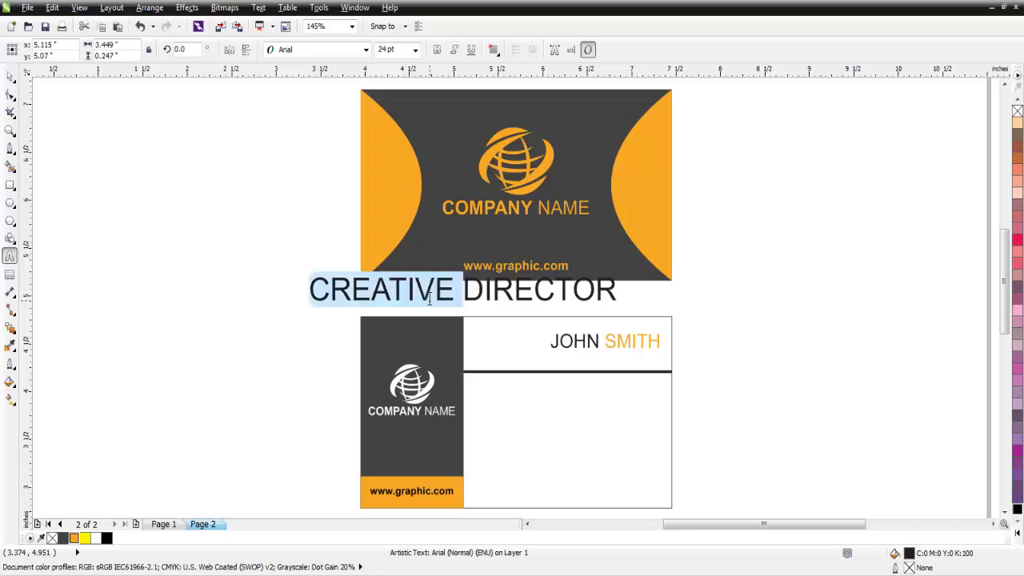
pyautogui.click(415, 50)
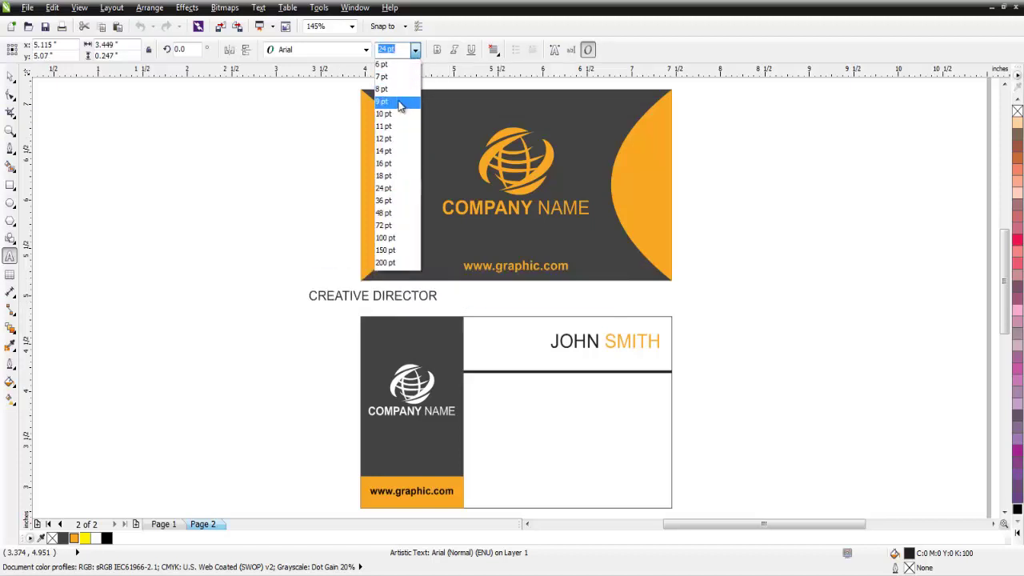
pyautogui.click(396, 90)
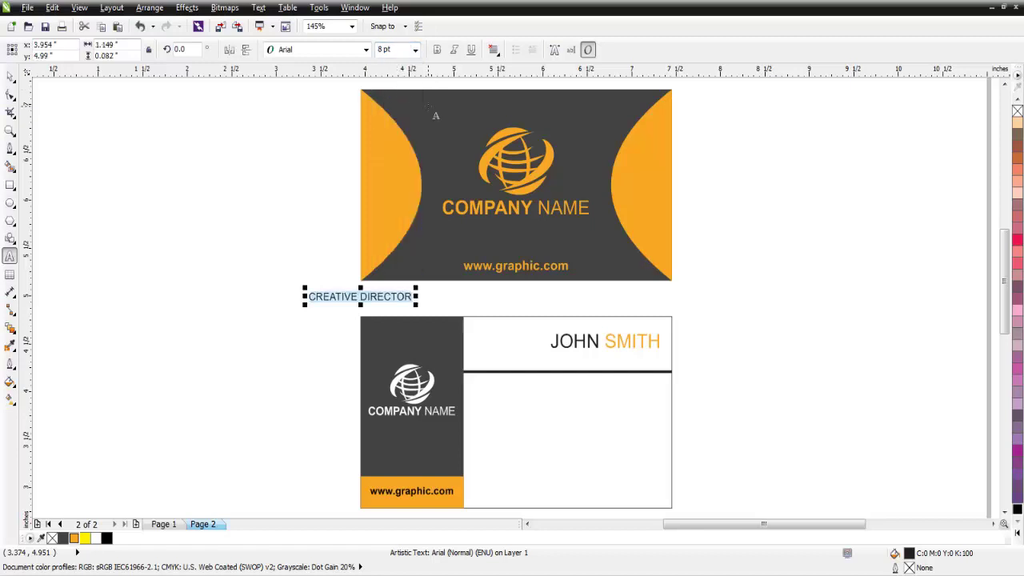
pyautogui.click(1017, 534)
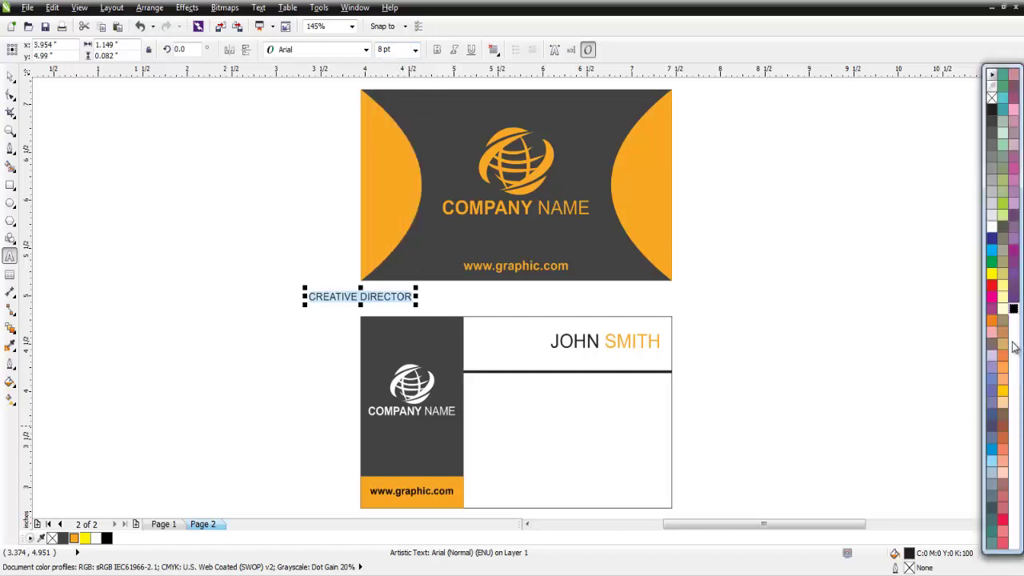
pyautogui.click(1013, 311)
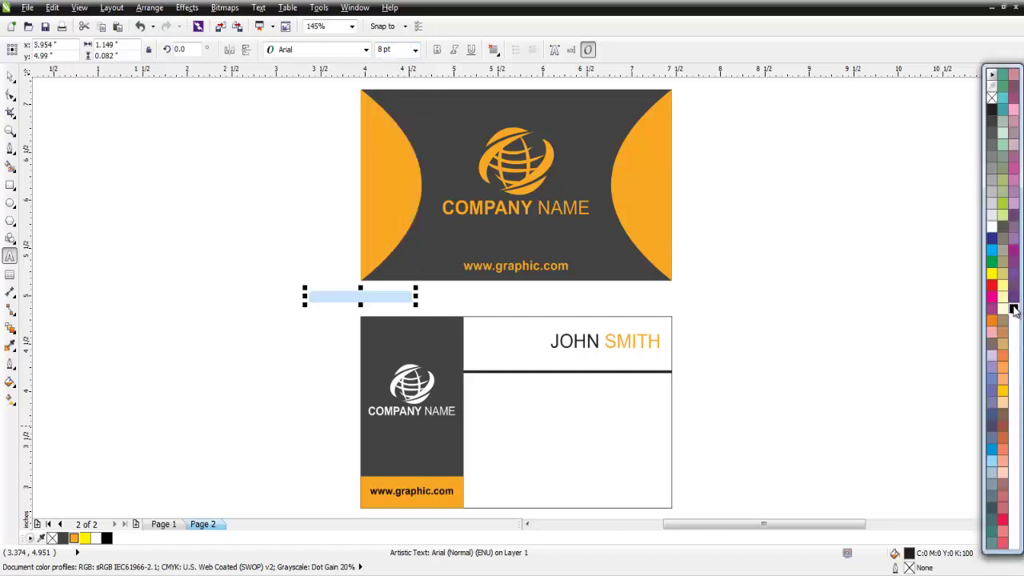
pyautogui.click(12, 80)
# - Move CREATIVE DIRECTOR under the name, shrink it to about 6 pt, aligned under the surname
pyautogui.moveTo(361, 297); pyautogui.dragTo(606, 359)
pyautogui.scroll(2, 606, 359)
pyautogui.scroll(2, 613, 360)
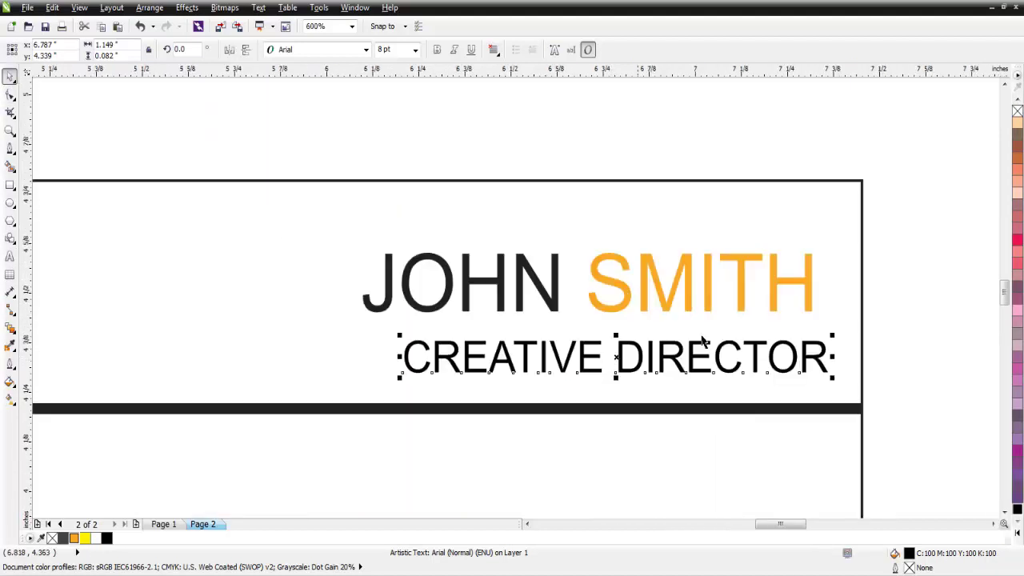
pyautogui.moveTo(828, 341); pyautogui.dragTo(780, 341)
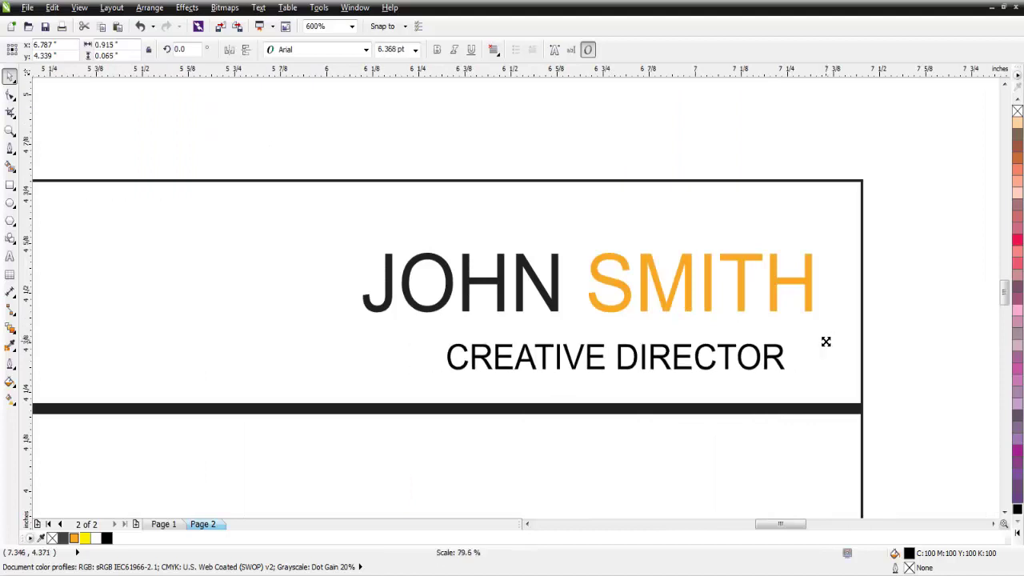
pyautogui.moveTo(616, 357); pyautogui.dragTo(656, 341)
pyautogui.scroll(-2, 656, 342)
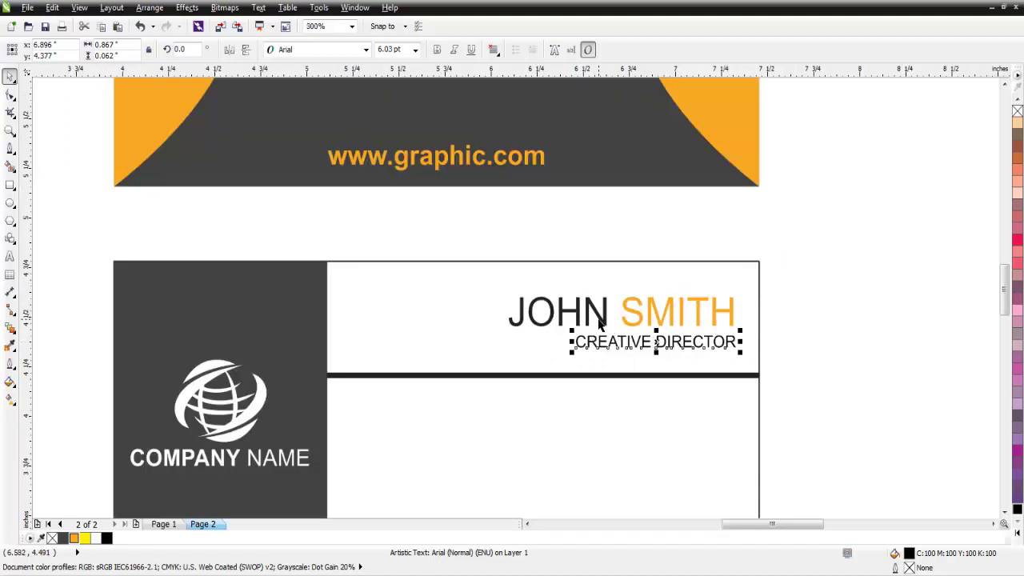
# - Colour the first name in the name line solid black
pyautogui.click(601, 320)
pyautogui.press('F8')
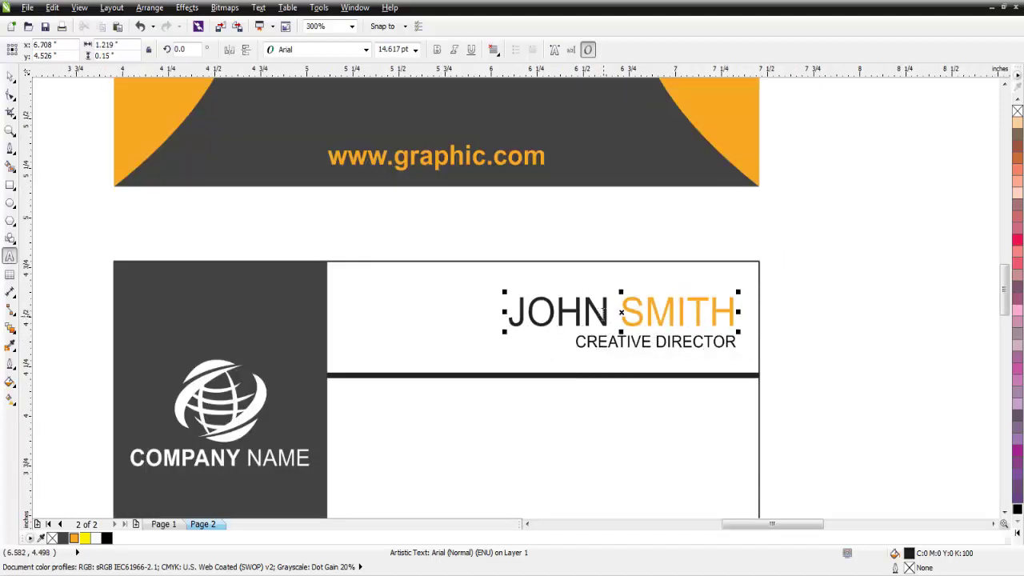
pyautogui.moveTo(609, 314); pyautogui.dragTo(507, 313)
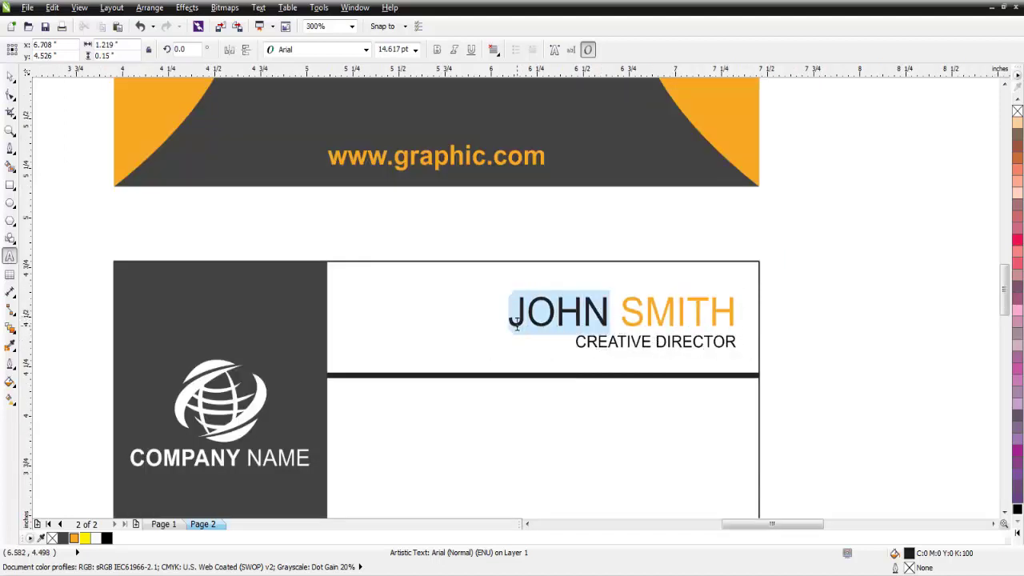
pyautogui.click(1016, 510)
pyautogui.click(10, 79)
pyautogui.click(848, 286)
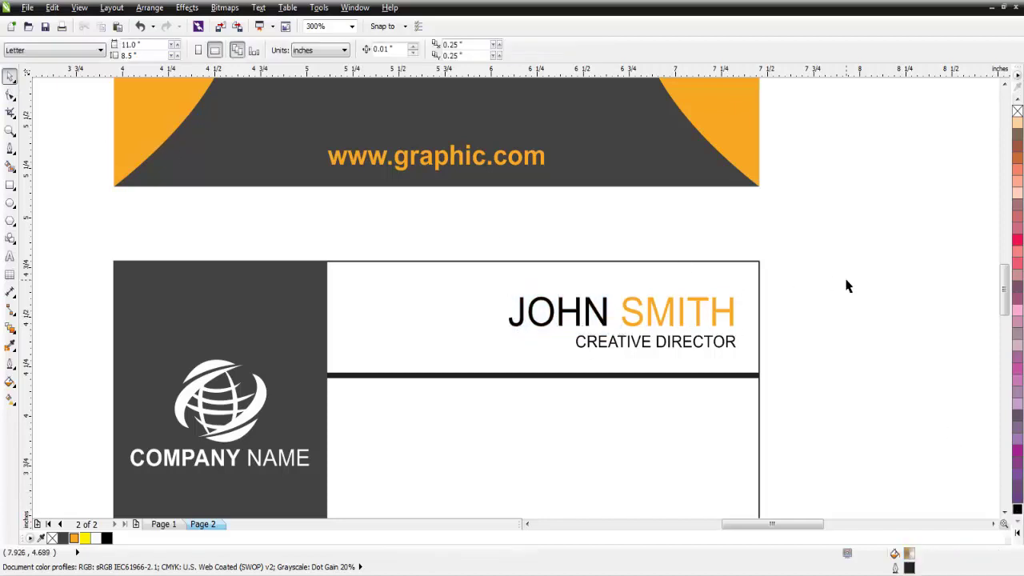
# - Zoom to fit both cards and check the CREATIVE DIRECTOR placement
pyautogui.scroll(-1, 762, 303)
pyautogui.click(349, 27)
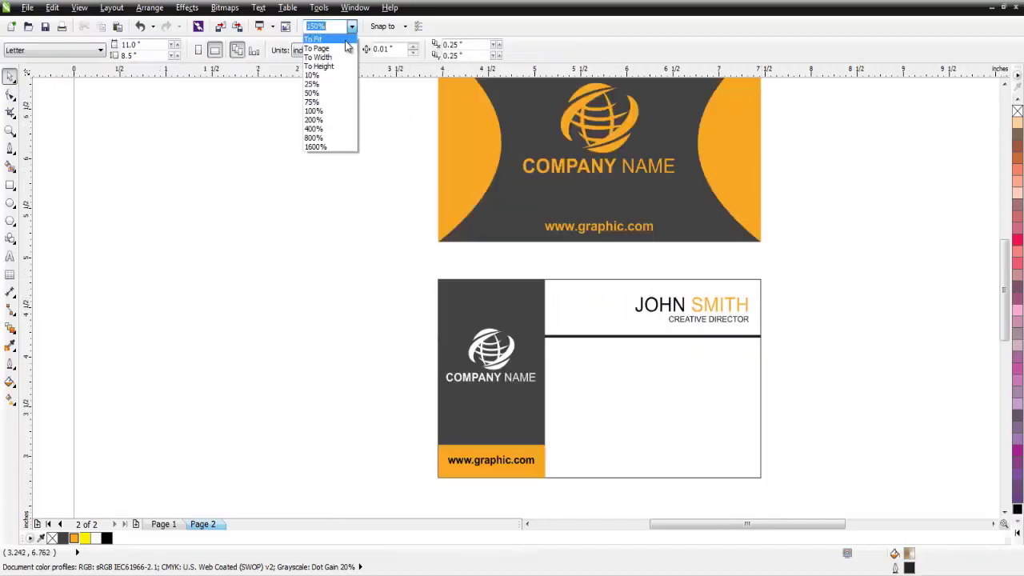
pyautogui.click(316, 39)
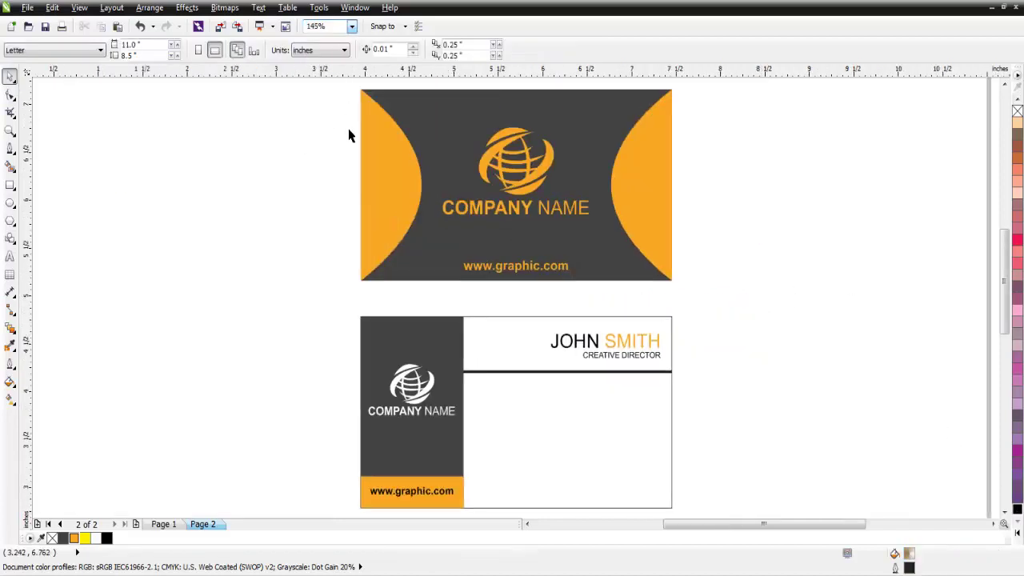
pyautogui.scroll(2, 632, 363)
pyautogui.click(632, 356)
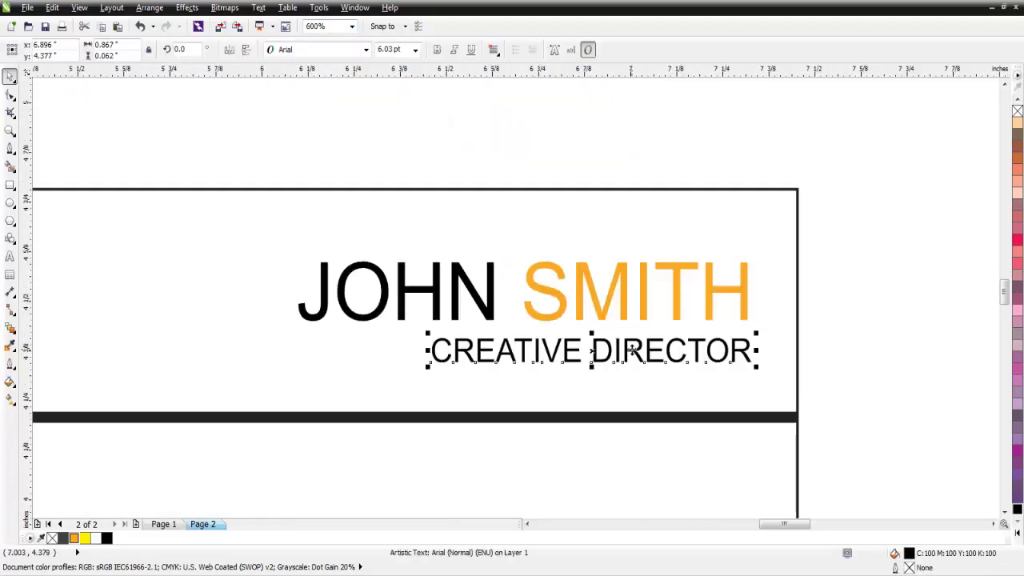
pyautogui.click(908, 358)
pyautogui.scroll(-3, 839, 352)
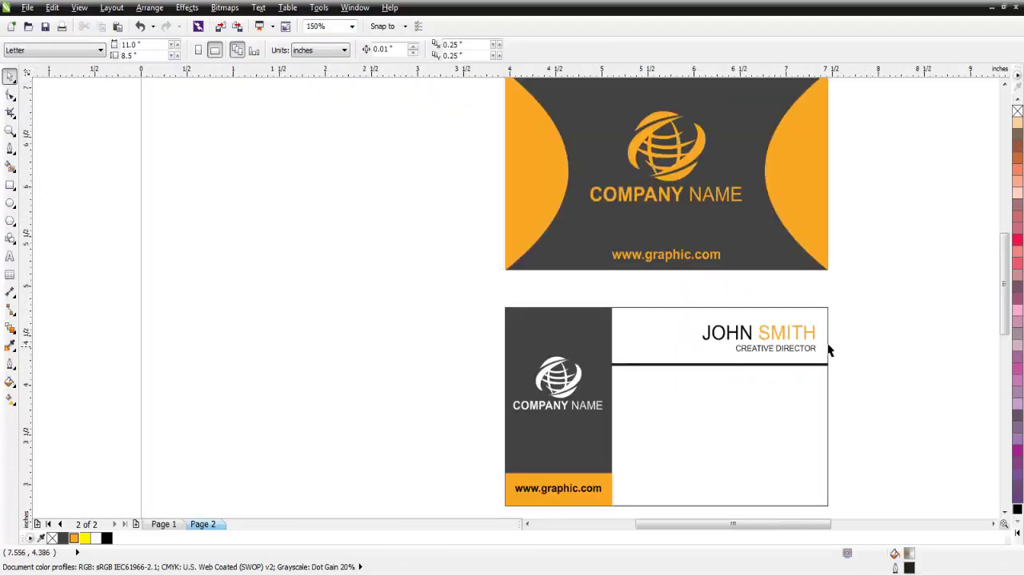
pyautogui.click(352, 26)
pyautogui.click(316, 47)
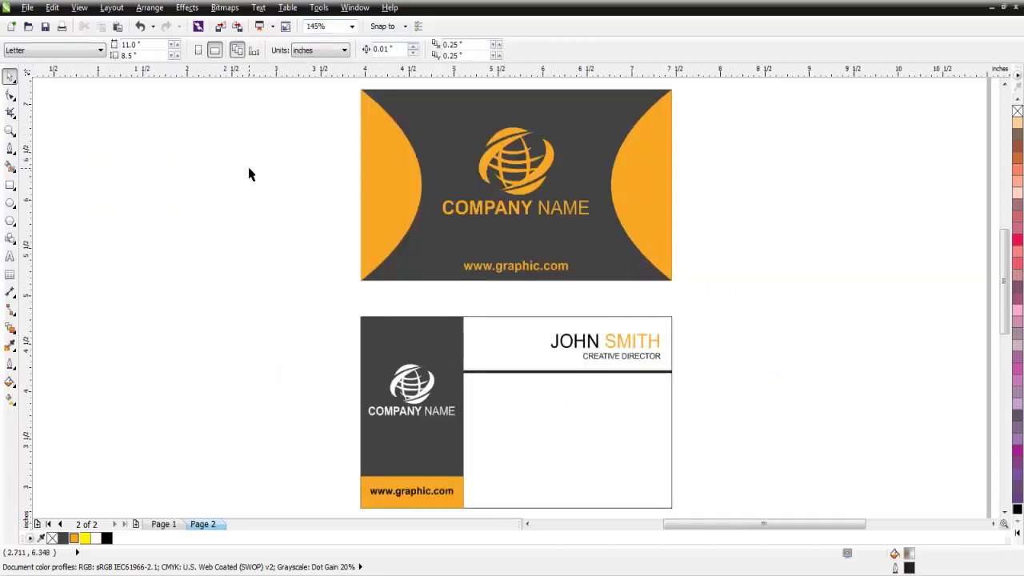
pyautogui.click(27, 10)
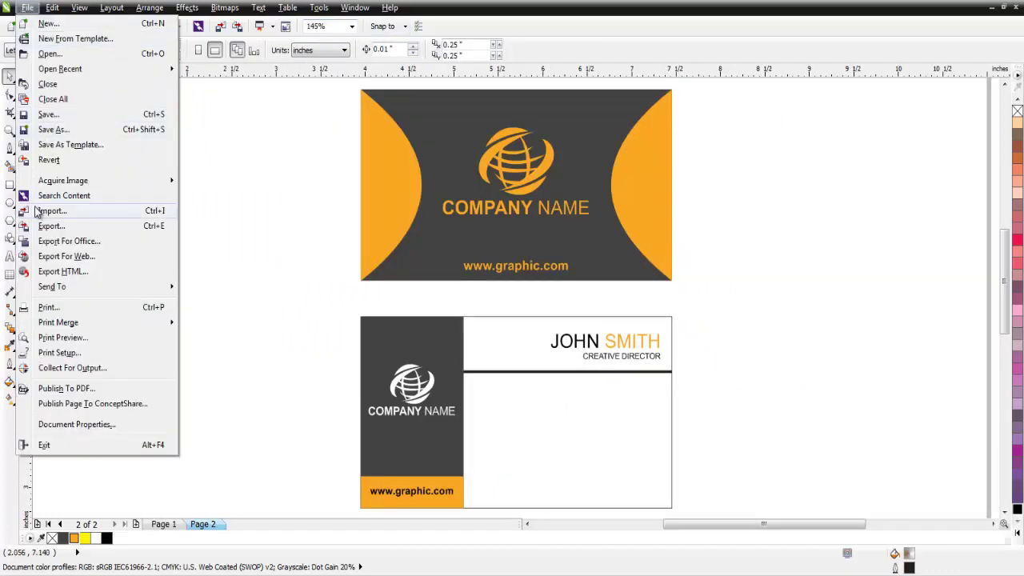
# - Import the email, Location and phone icons from E:\Channel Work\Icons onto the back card
pyautogui.click(36, 212)
pyautogui.click(56, 265)
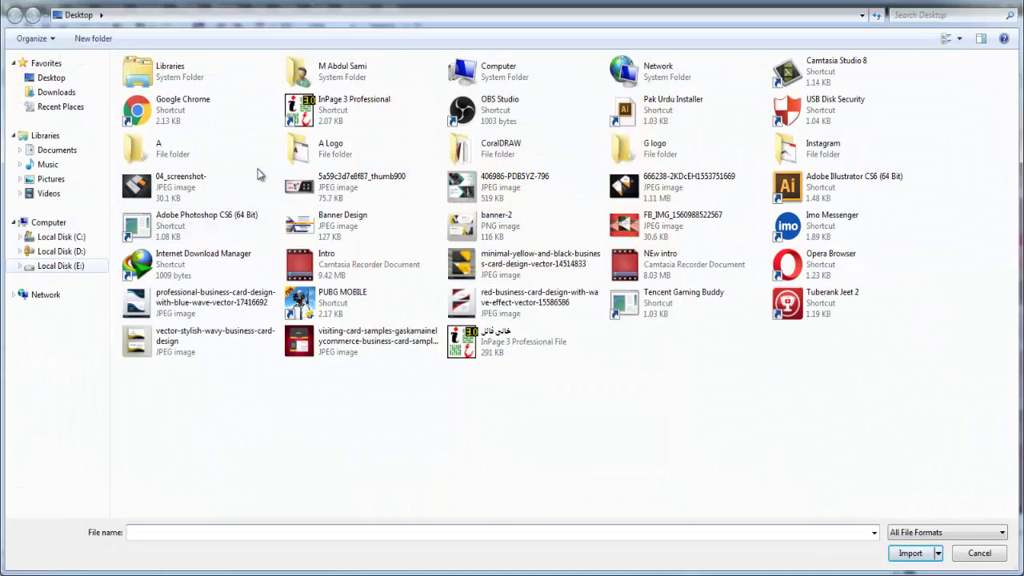
pyautogui.click(284, 97)
pyautogui.doubleClick(284, 100)
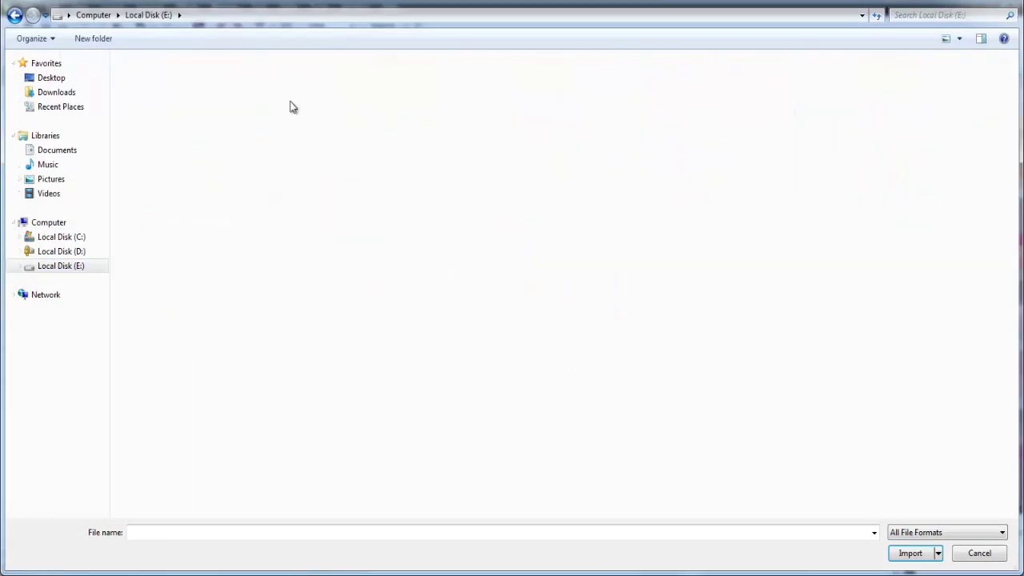
pyautogui.doubleClick(273, 102)
pyautogui.click(147, 112)
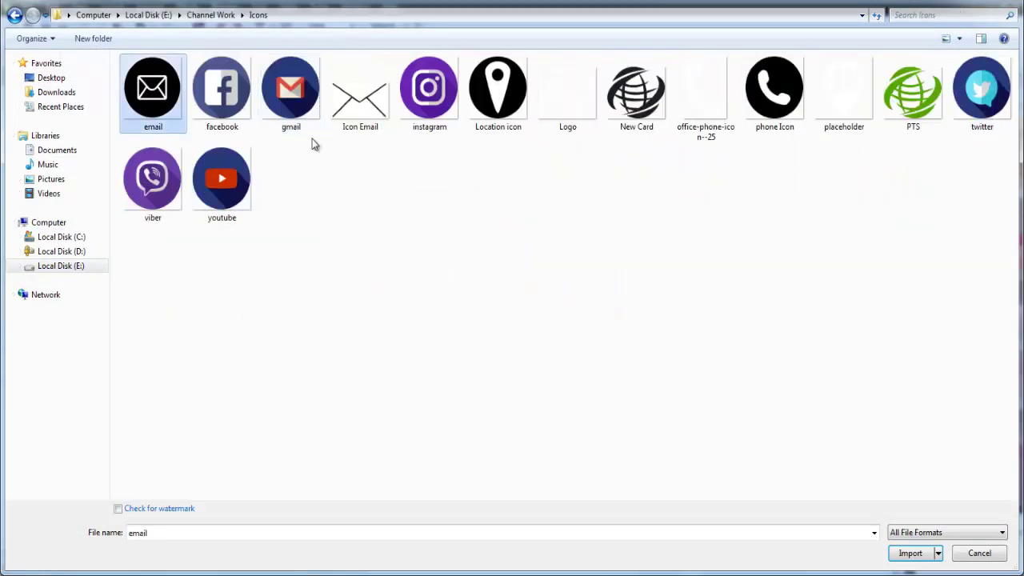
pyautogui.keyDown('ctrl'); pyautogui.click(508, 116); pyautogui.keyUp('ctrl')
pyautogui.keyDown('ctrl'); pyautogui.click(772, 134); pyautogui.keyUp('ctrl')
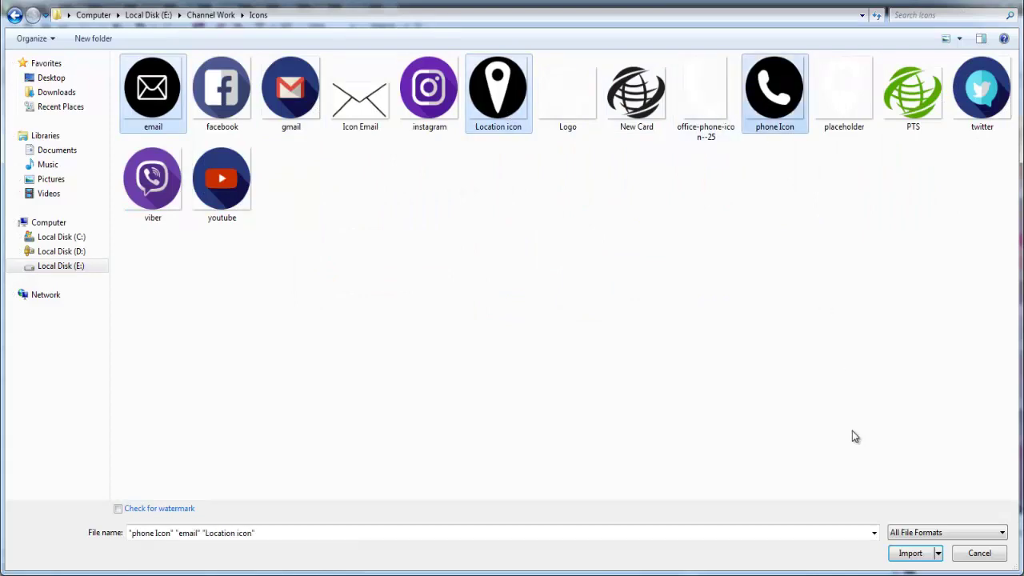
pyautogui.click(907, 552)
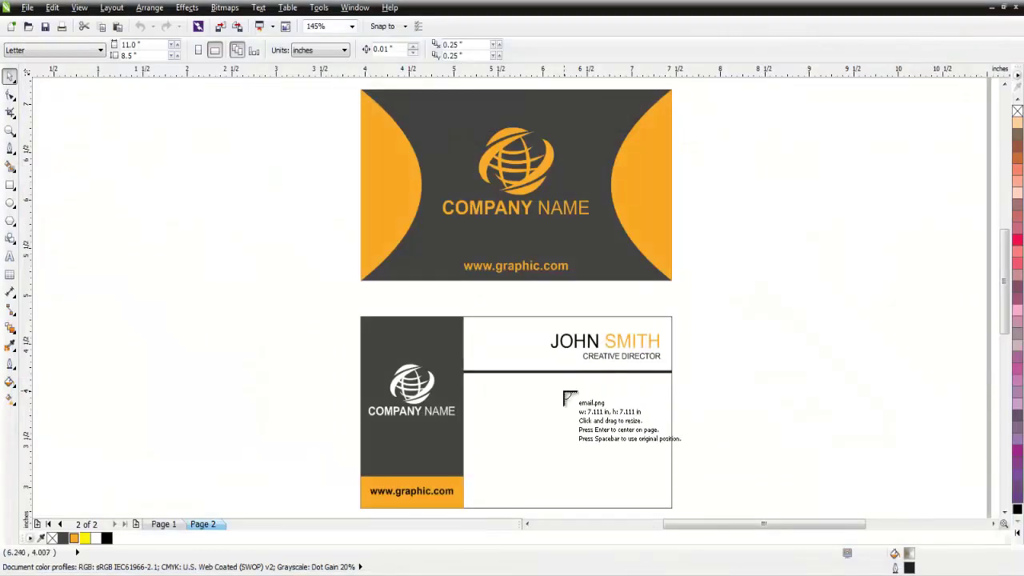
pyautogui.click(564, 392)
# - Place the last icons on the back card and roughly group the phone, email and location icons
pyautogui.click(600, 408)
pyautogui.moveTo(558, 436); pyautogui.dragTo(601, 480)
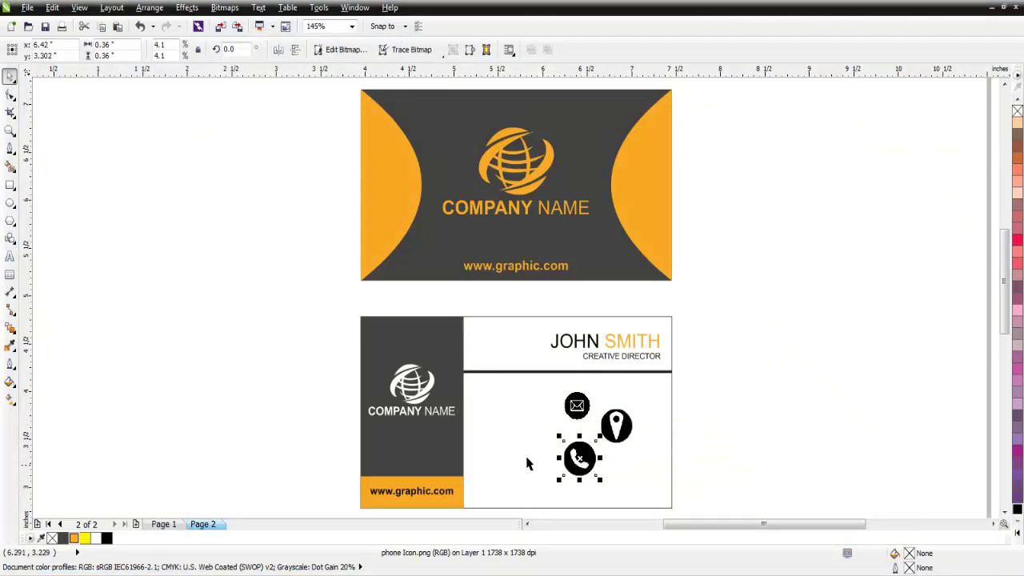
pyautogui.click(325, 393)
pyautogui.moveTo(578, 458); pyautogui.dragTo(539, 437)
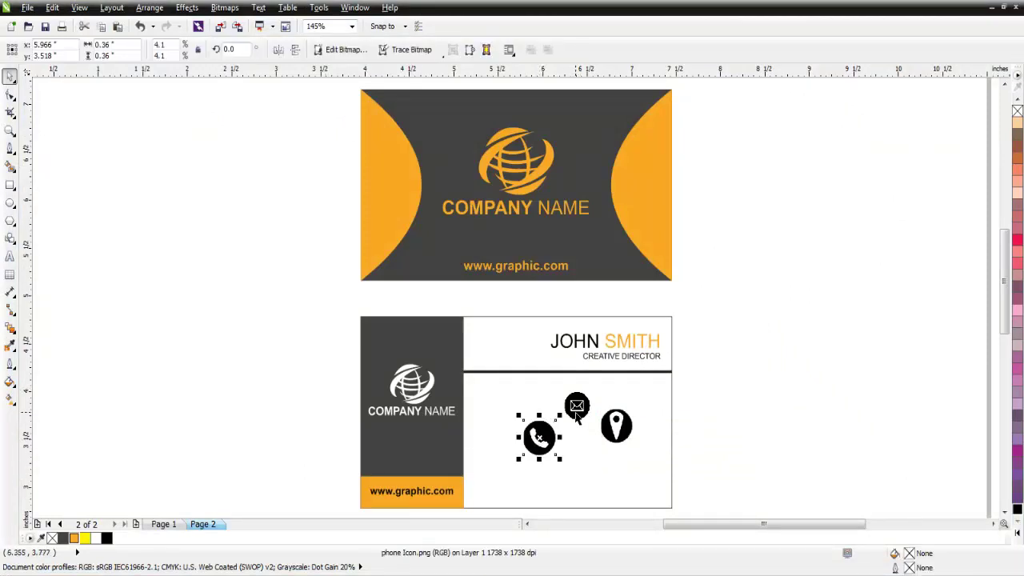
pyautogui.moveTo(577, 406); pyautogui.dragTo(546, 396)
pyautogui.moveTo(627, 434); pyautogui.dragTo(560, 435)
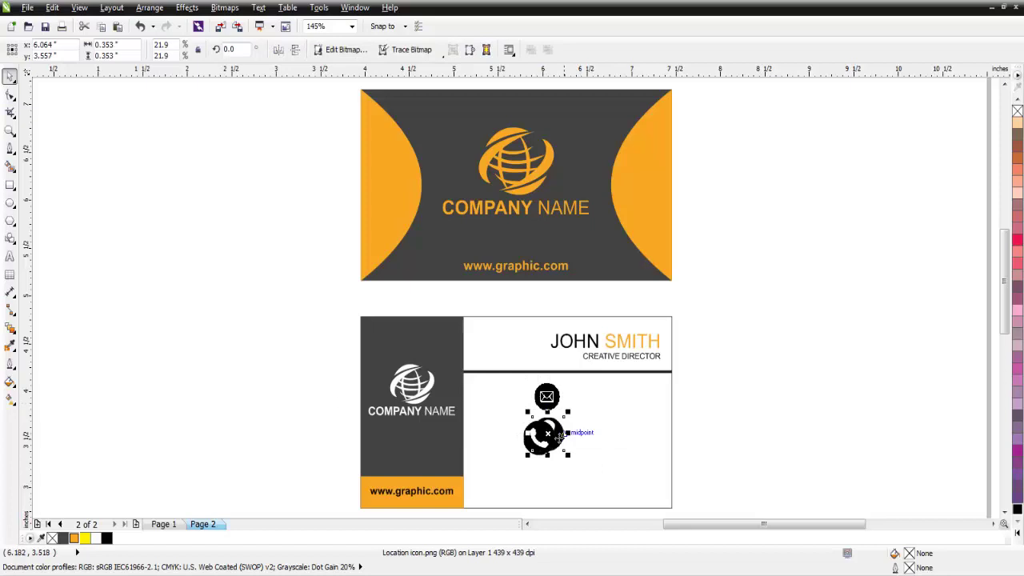
pyautogui.click(210, 334)
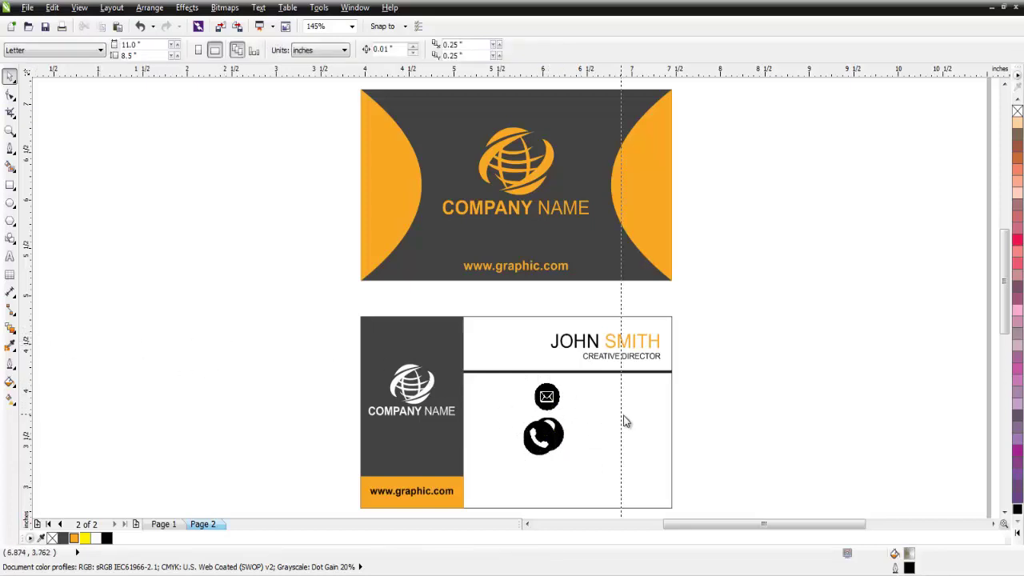
# - Add two vertical guides near the right edge and fit a shrunken phone icon between them
pyautogui.moveTo(652, 425); pyautogui.dragTo(651, 425)
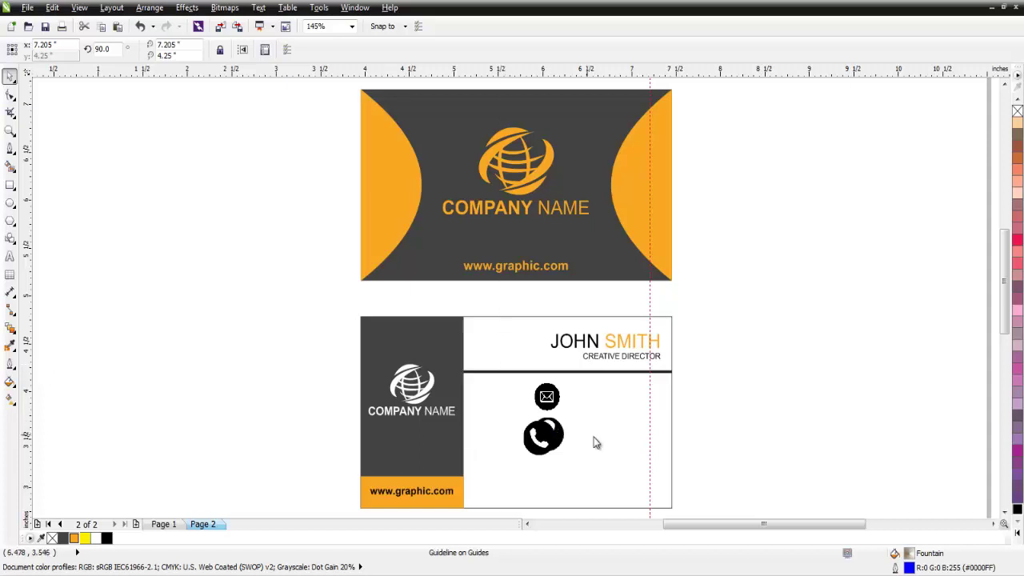
pyautogui.moveTo(627, 451); pyautogui.dragTo(626, 451)
pyautogui.moveTo(550, 443); pyautogui.dragTo(644, 397)
pyautogui.scroll(3, 644, 397)
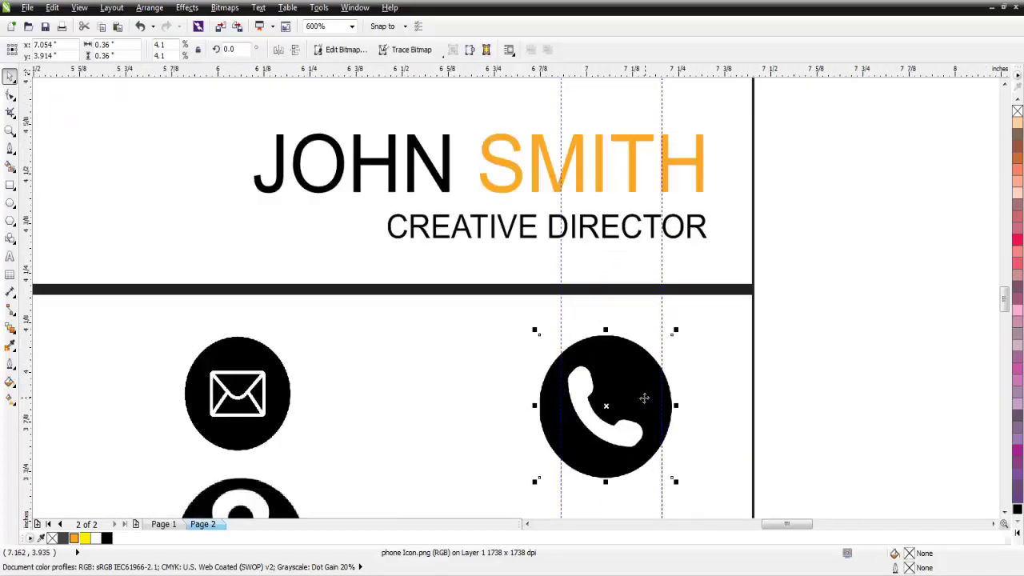
pyautogui.moveTo(536, 331); pyautogui.dragTo(550, 346)
pyautogui.press('Right')
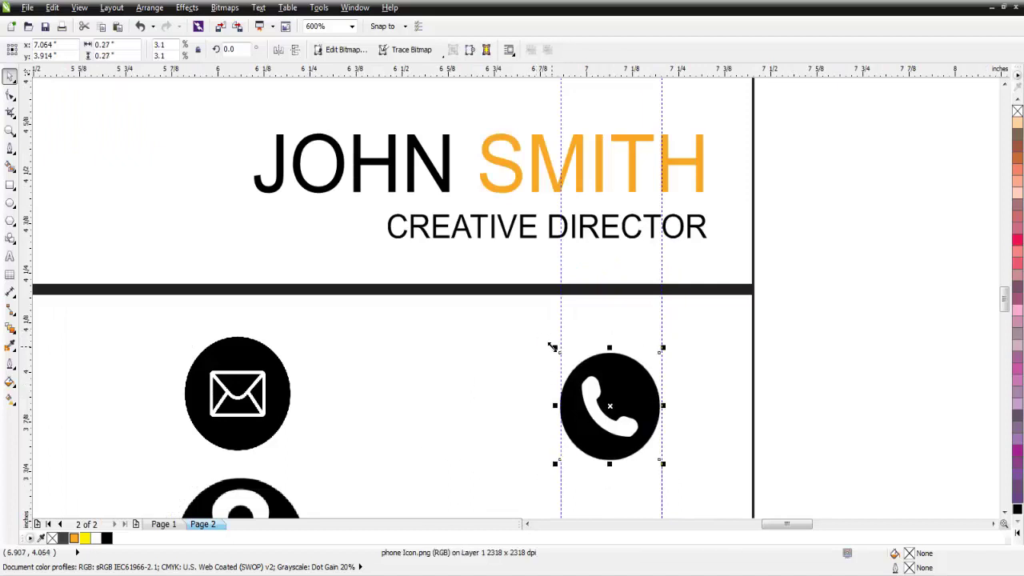
pyautogui.press('Right')
pyautogui.press('Down')
# - Position the email icon in line below the phone icon and slightly resize it
pyautogui.scroll(-1, 553, 349)
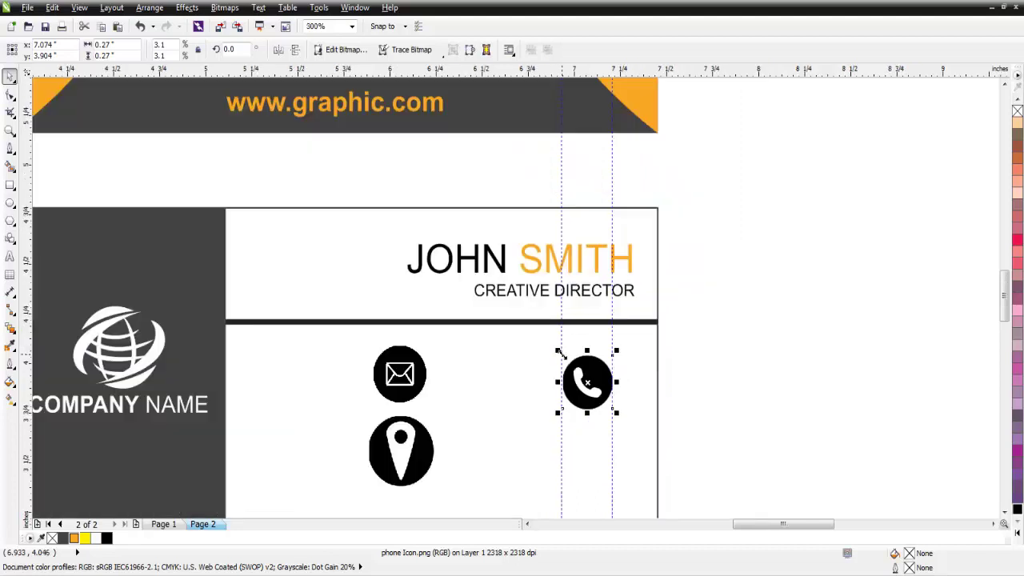
pyautogui.moveTo(408, 375); pyautogui.dragTo(614, 497)
pyautogui.press('Down')
pyautogui.press('Down')
pyautogui.press('Down')
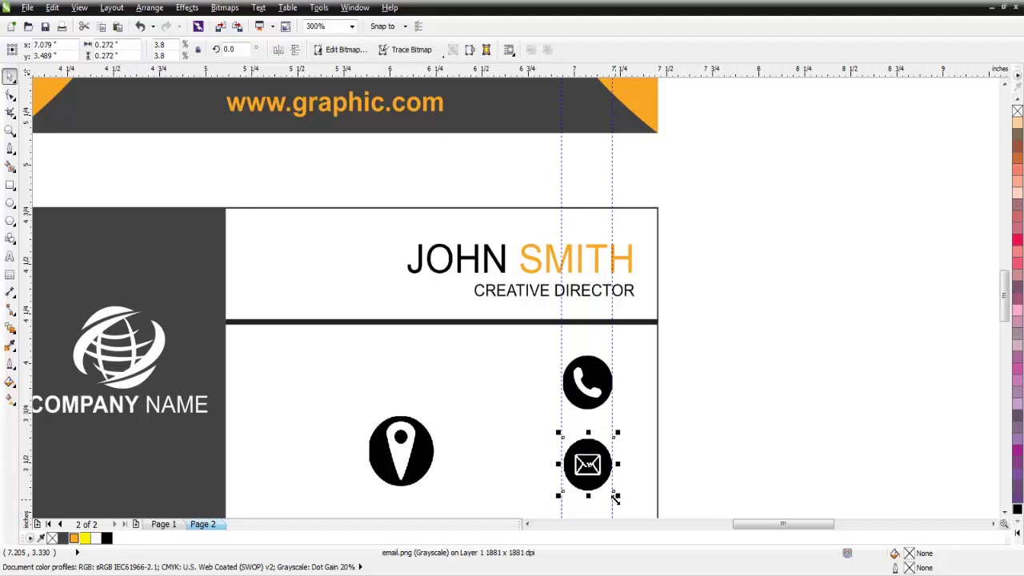
pyautogui.press('Right')
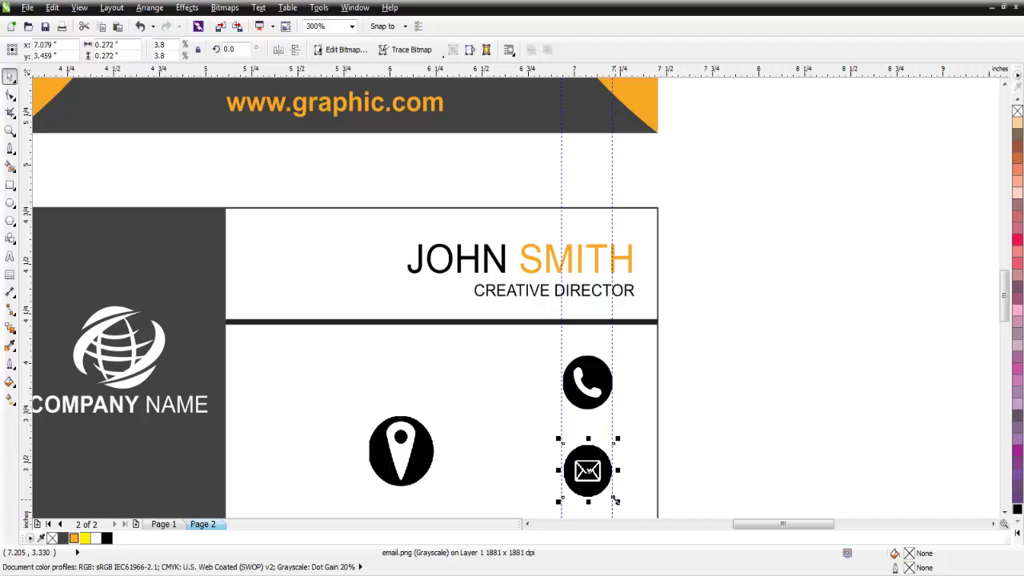
pyautogui.moveTo(1005, 296); pyautogui.dragTo(1005, 317)
pyautogui.moveTo(559, 264); pyautogui.dragTo(556, 264)
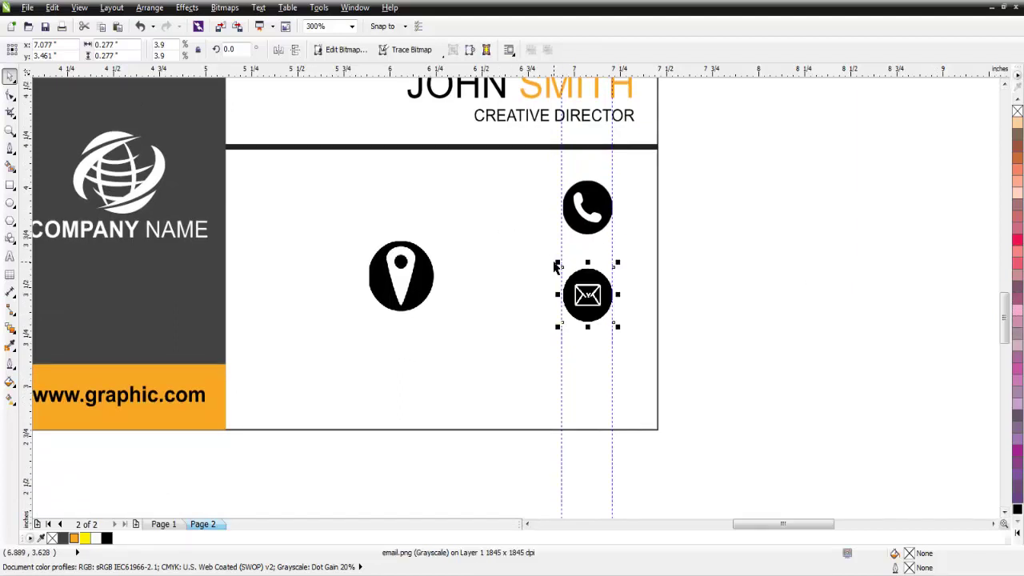
# - Move the location pin below the email icon and shrink it to match
pyautogui.click(425, 278)
pyautogui.moveTo(398, 272); pyautogui.dragTo(585, 383)
pyautogui.moveTo(625, 424); pyautogui.dragTo(616, 416)
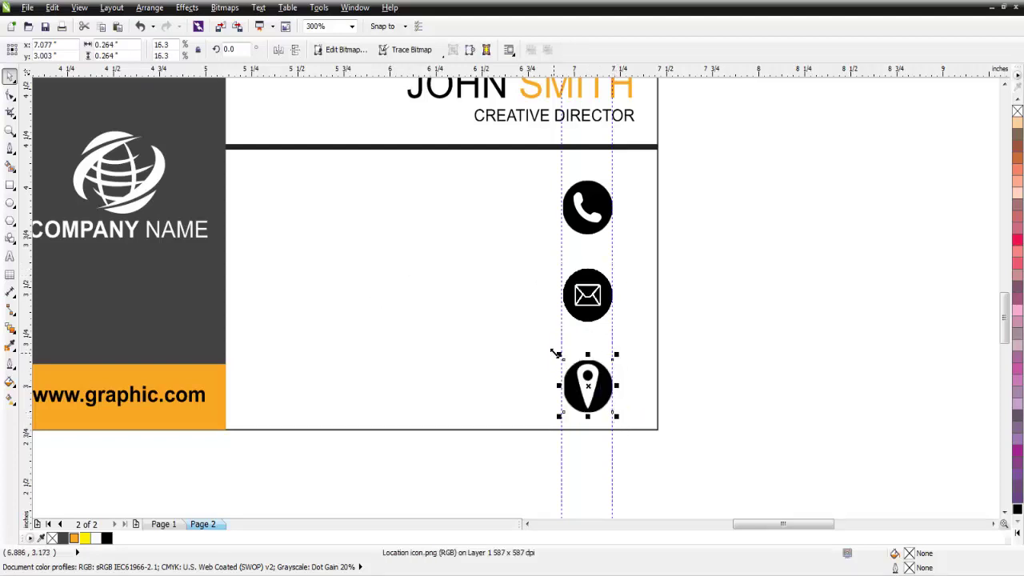
pyautogui.moveTo(557, 355); pyautogui.dragTo(558, 355)
pyautogui.click(693, 357)
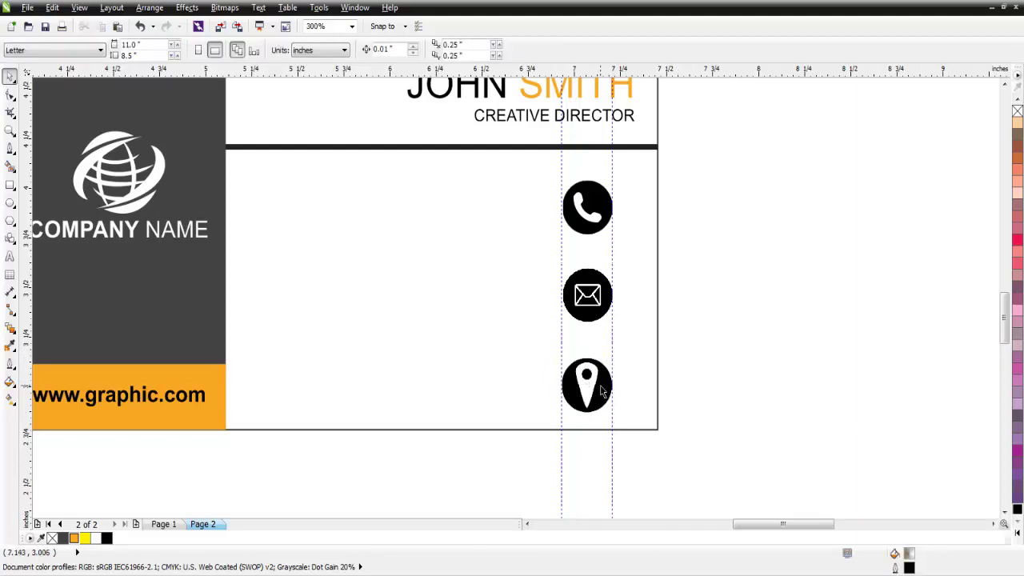
# - Marquee-select all three contact icons and scale them down together
pyautogui.click(590, 314)
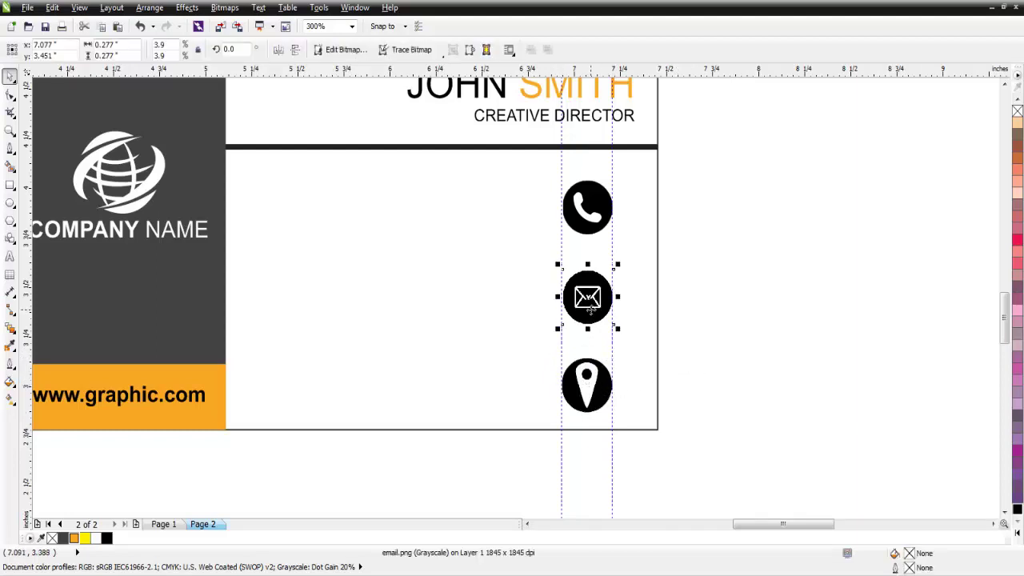
pyautogui.click(688, 292)
pyautogui.moveTo(708, 183)
pyautogui.mouseDown()
pyautogui.moveTo(518, 386)
pyautogui.moveTo(480, 461)
pyautogui.mouseUp()
pyautogui.moveTo(620, 416); pyautogui.dragTo(614, 409)
# - Delete both vertical guidelines from the back card
pyautogui.scroll(-2, 656, 328)
pyautogui.click(612, 254)
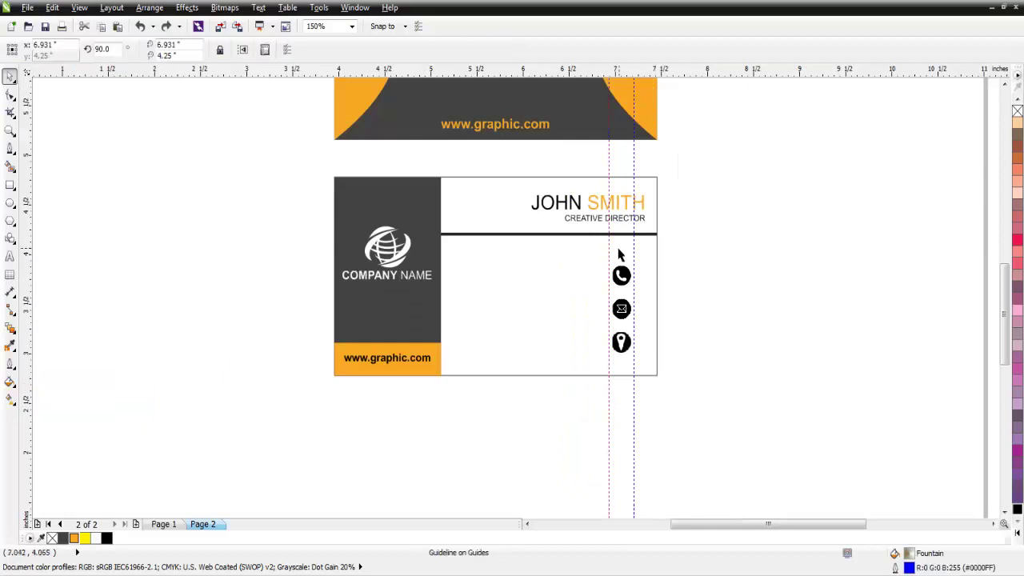
pyautogui.press('Delete')
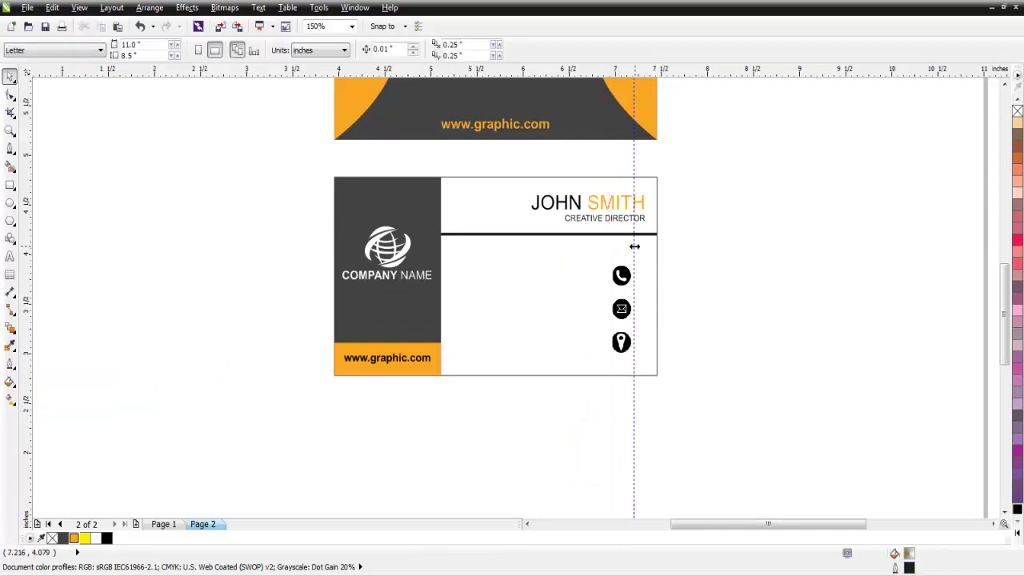
pyautogui.click(634, 247)
pyautogui.press('Delete')
# - Type the phone number as 10 pt bold rich-black text beside the icons
pyautogui.click(11, 256)
pyautogui.click(539, 299)
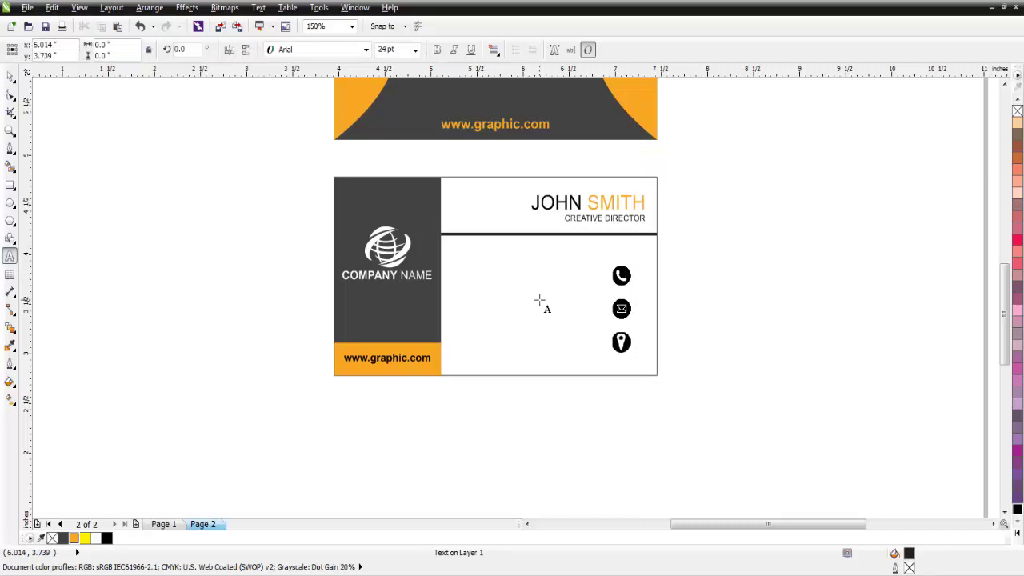
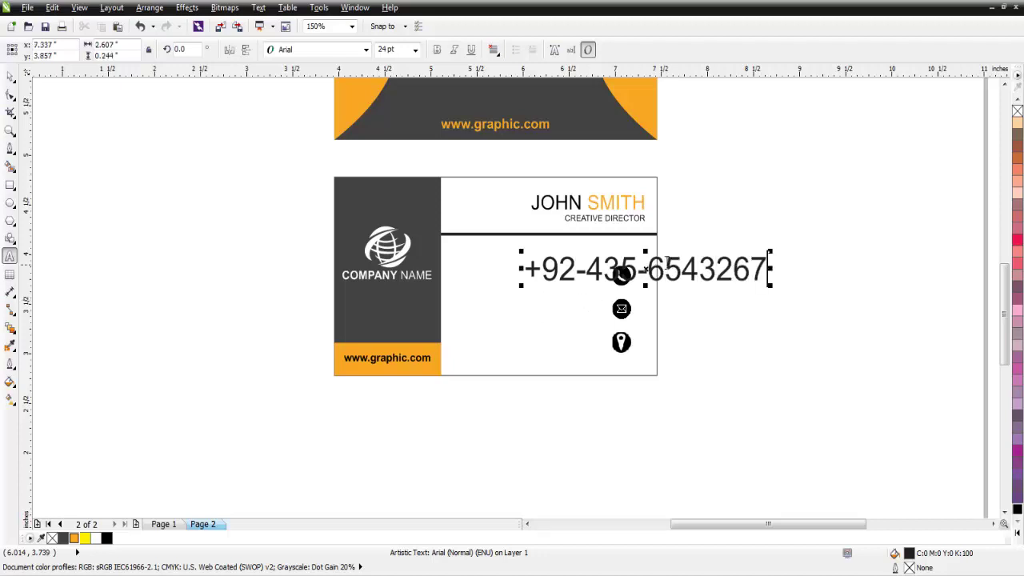
pyautogui.hotkey('ctrl', 'a')
pyautogui.click(415, 49)
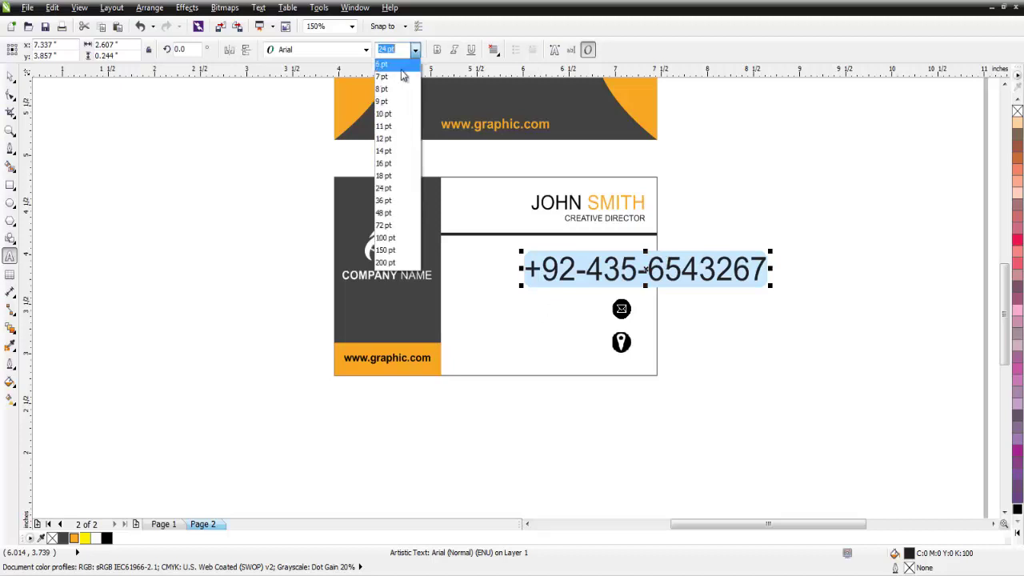
pyautogui.click(389, 116)
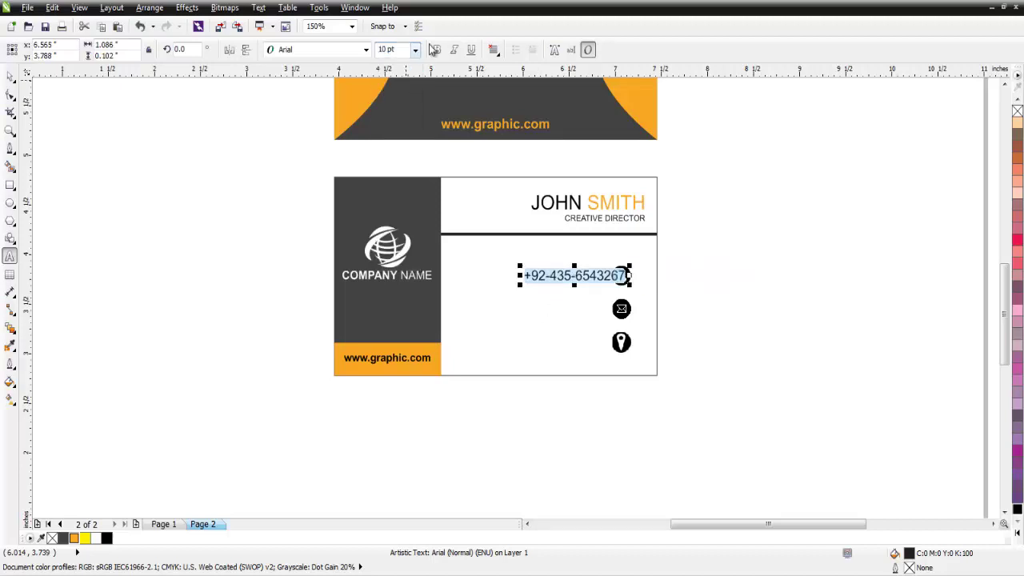
pyautogui.click(436, 50)
pyautogui.click(1021, 531)
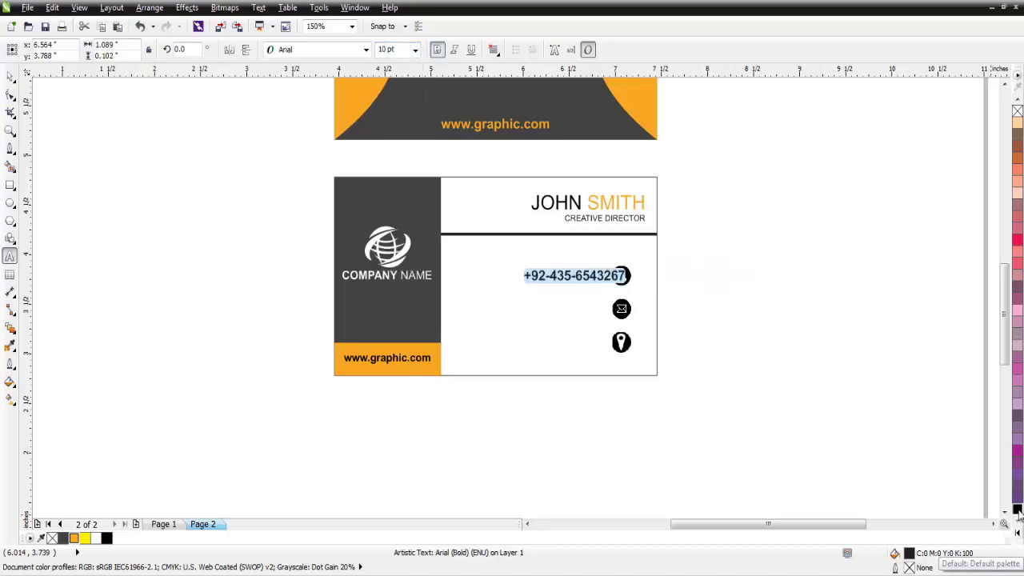
# - Nudge the phone number left and vertically centre it with the phone icon
pyautogui.click(13, 76)
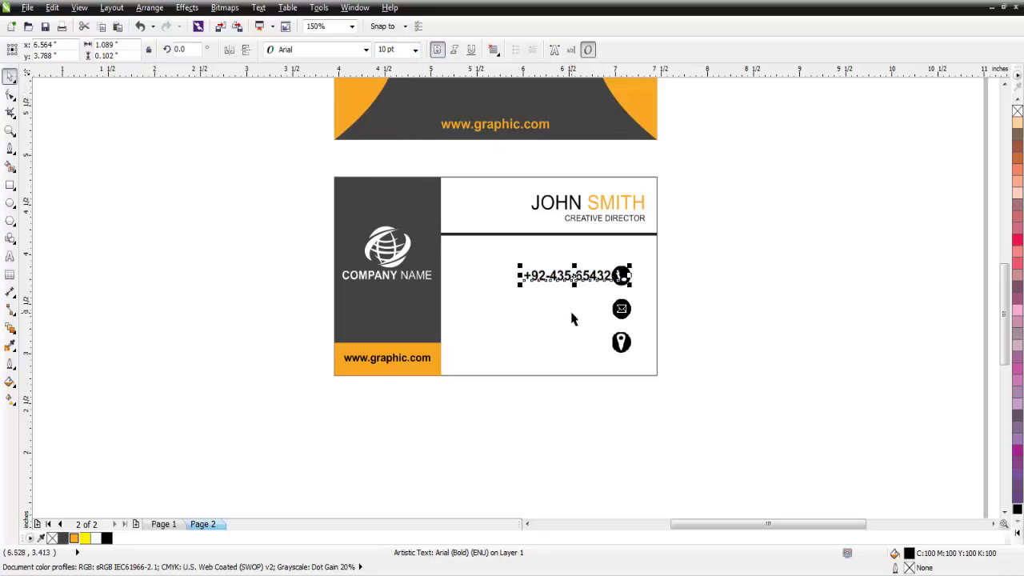
pyautogui.press('Left')
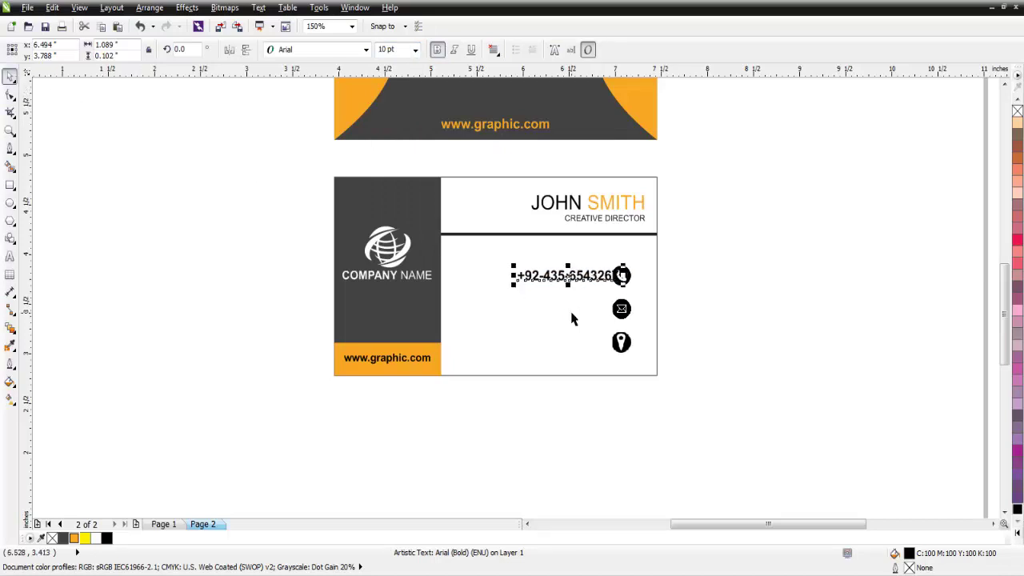
pyautogui.press('Left')
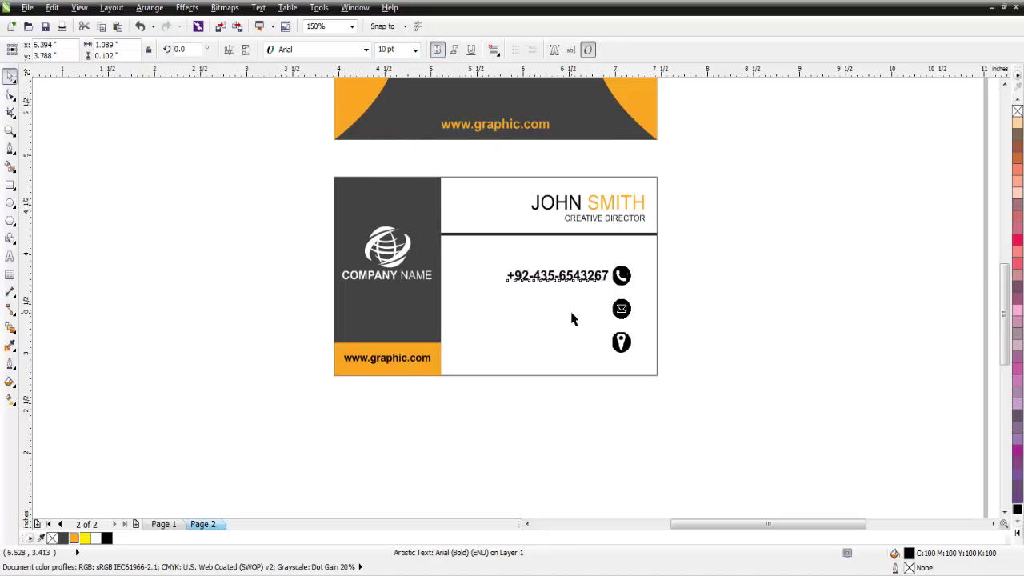
pyautogui.scroll(3, 590, 278)
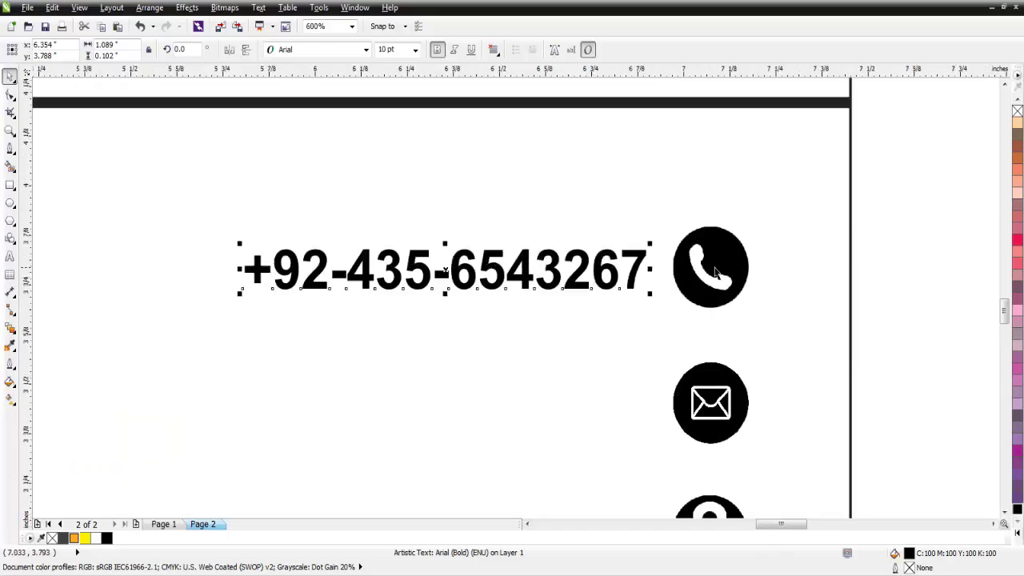
pyautogui.keyDown('shift'); pyautogui.click(716, 272); pyautogui.keyUp('shift')
pyautogui.click(518, 50)
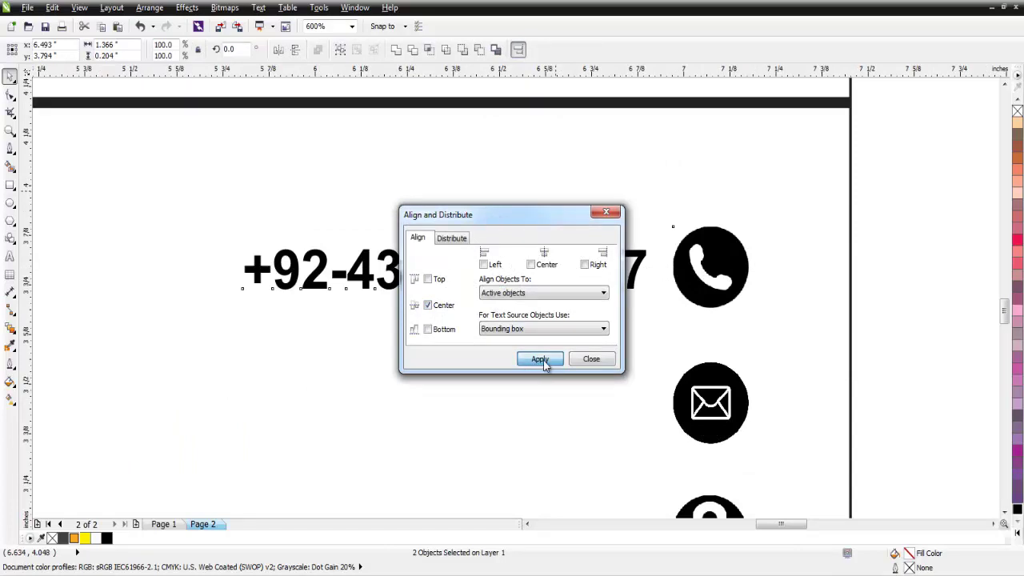
pyautogui.click(541, 360)
pyautogui.click(594, 366)
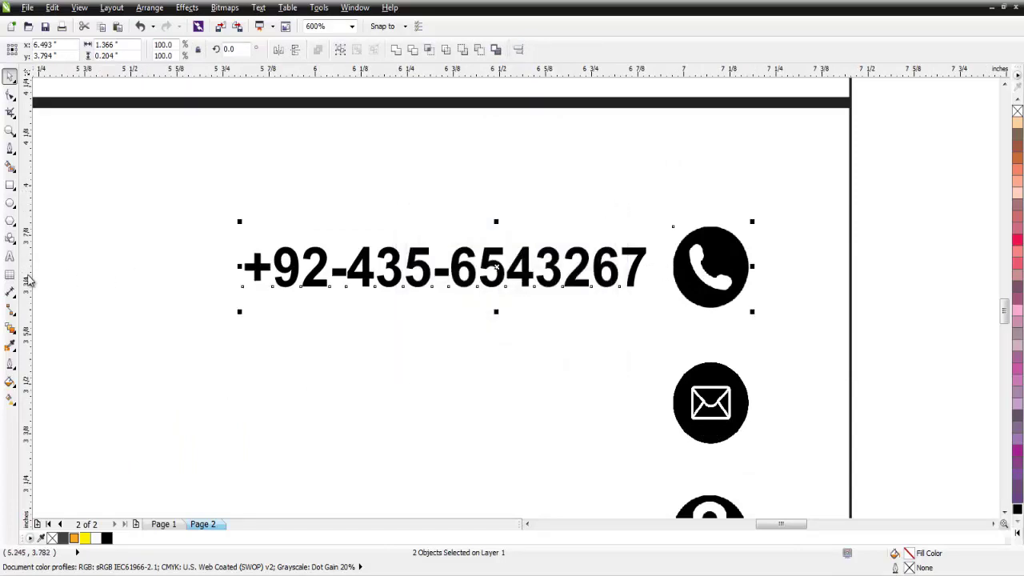
# - Type the company email address below the phone number in 10 pt bold
pyautogui.click(647, 369)
pyautogui.click(222, 391)
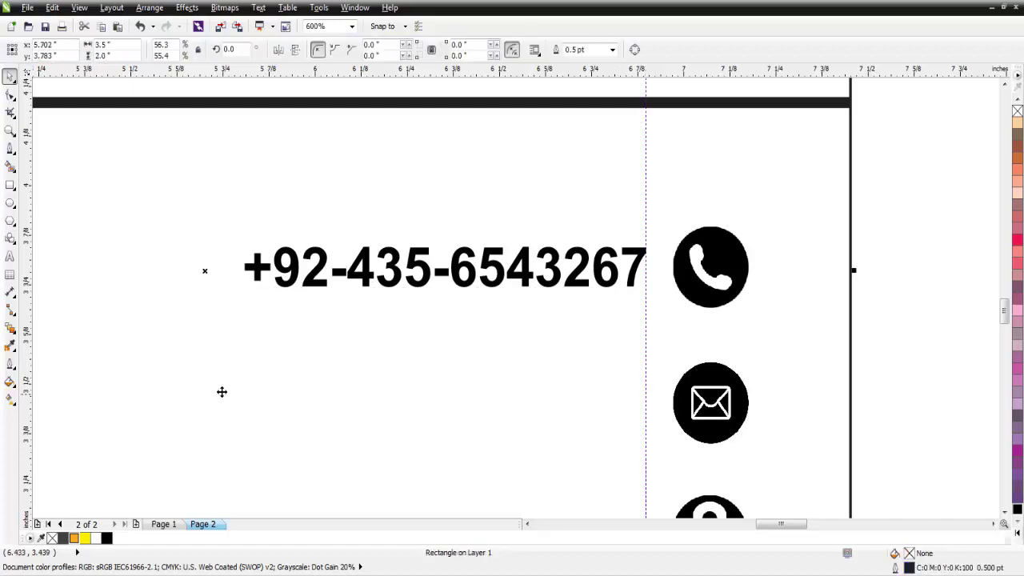
pyautogui.click(10, 256)
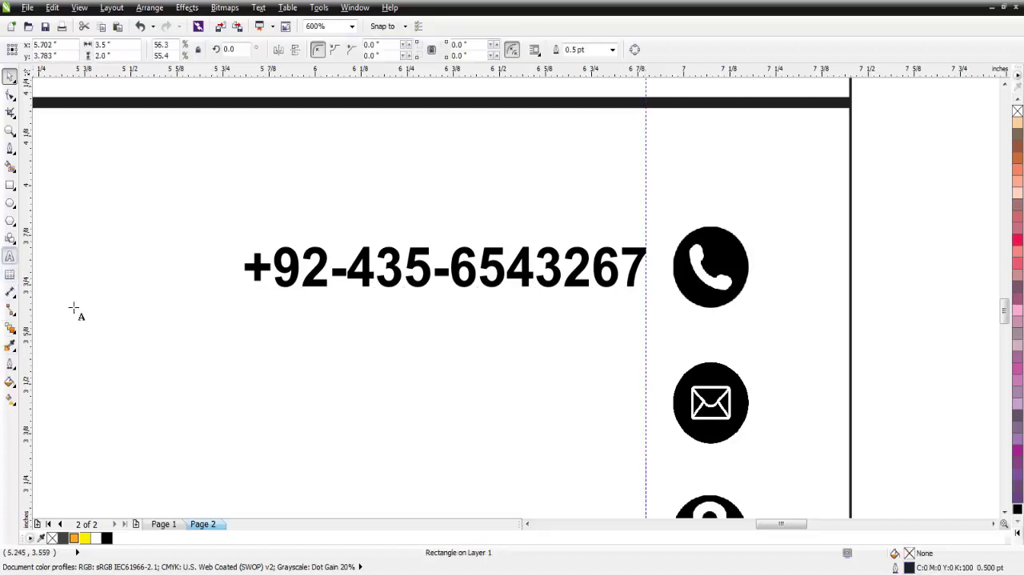
pyautogui.click(340, 406)
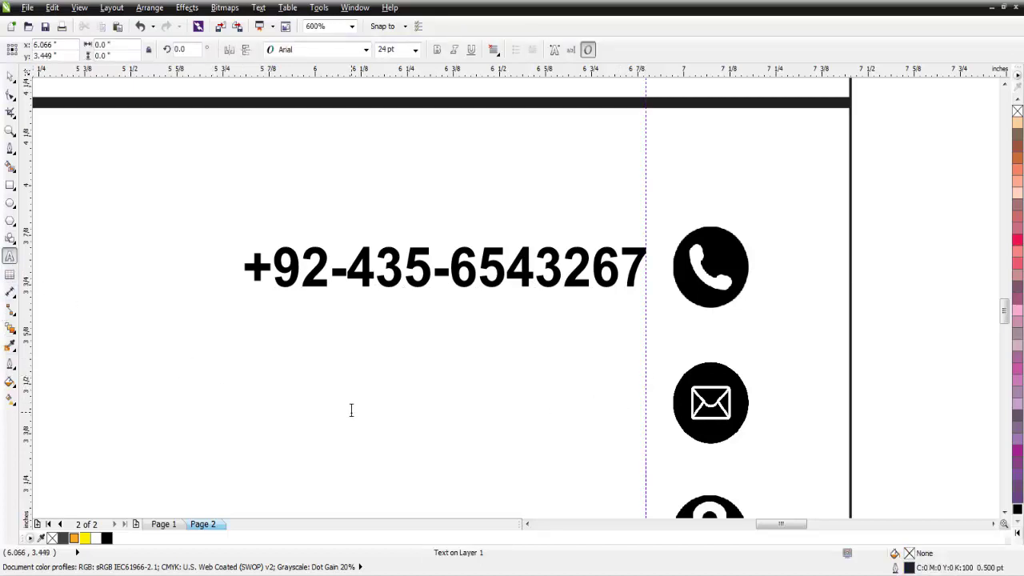
pyautogui.write('COmpany')
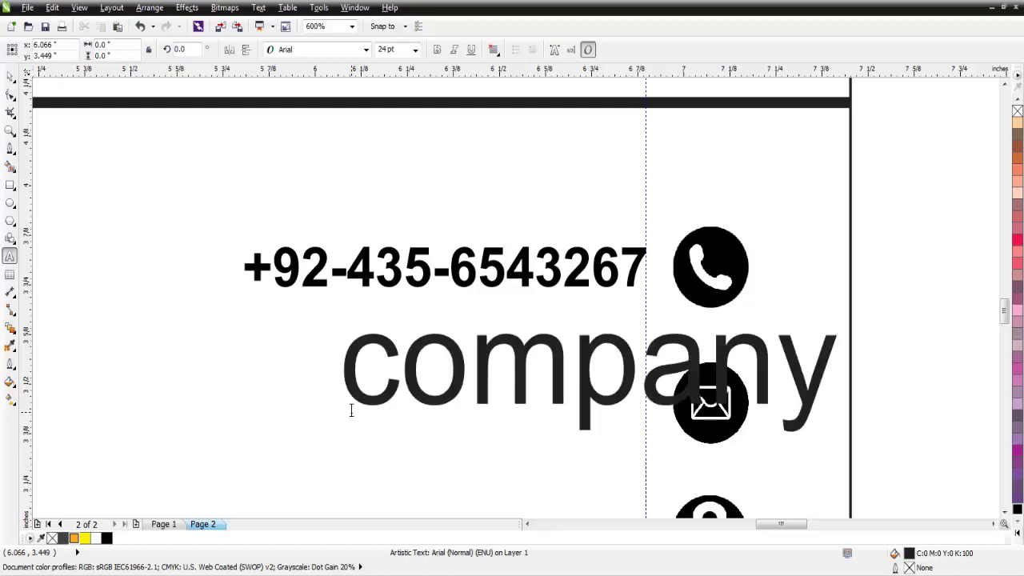
pyautogui.write('@gma')
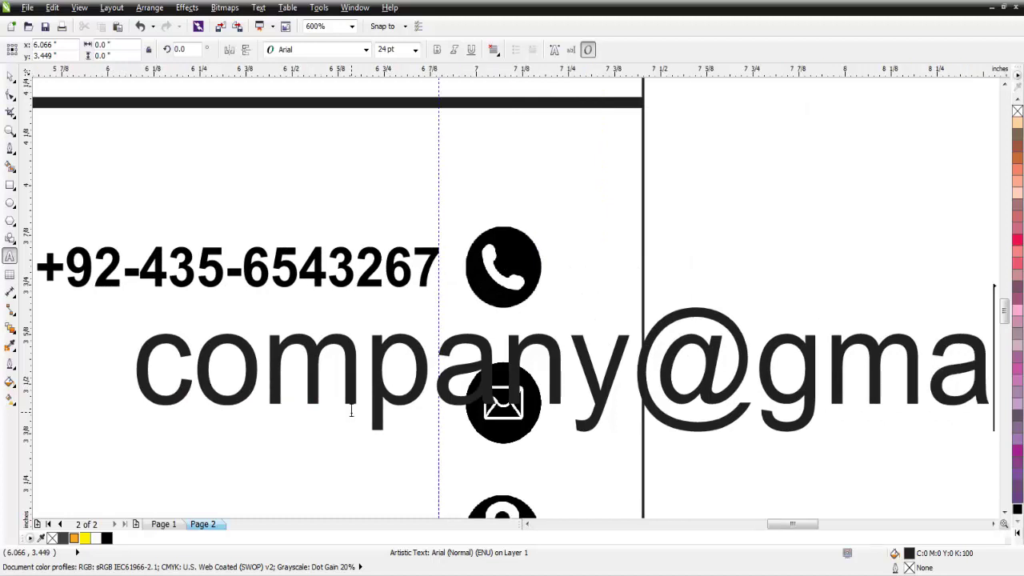
pyautogui.write('il.com')
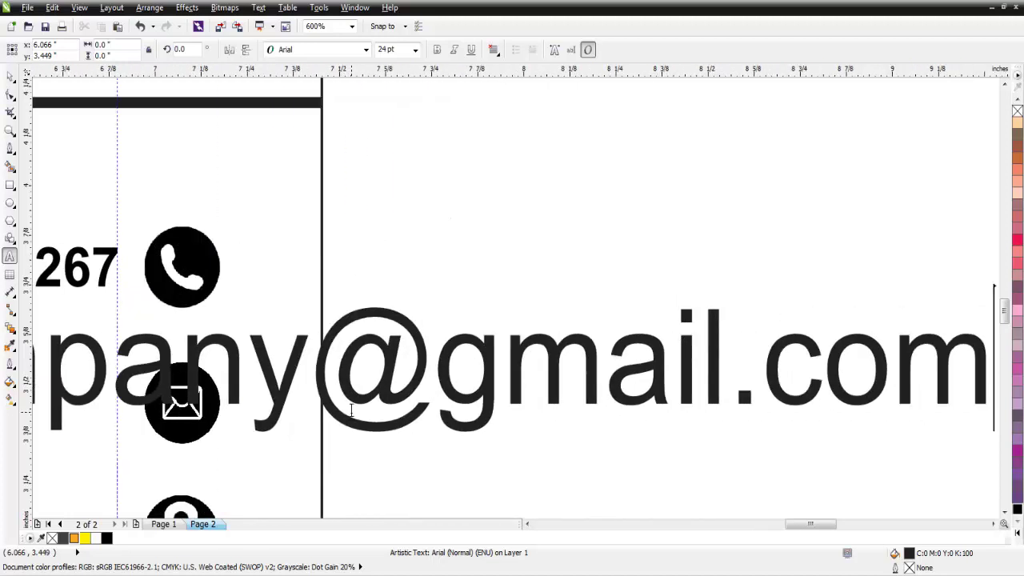
pyautogui.hotkey('ctrl', 'a')
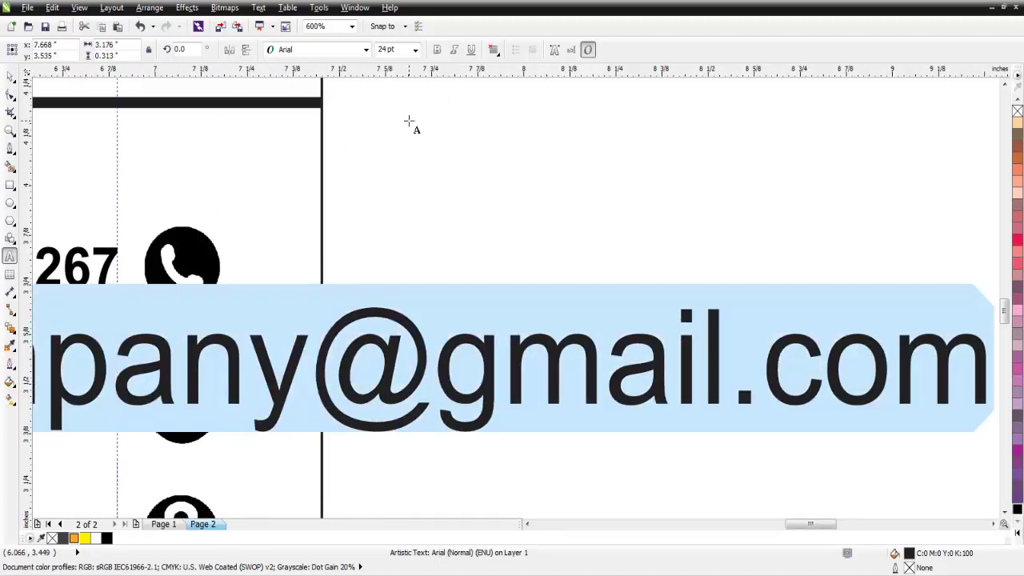
pyautogui.click(415, 49)
pyautogui.click(400, 101)
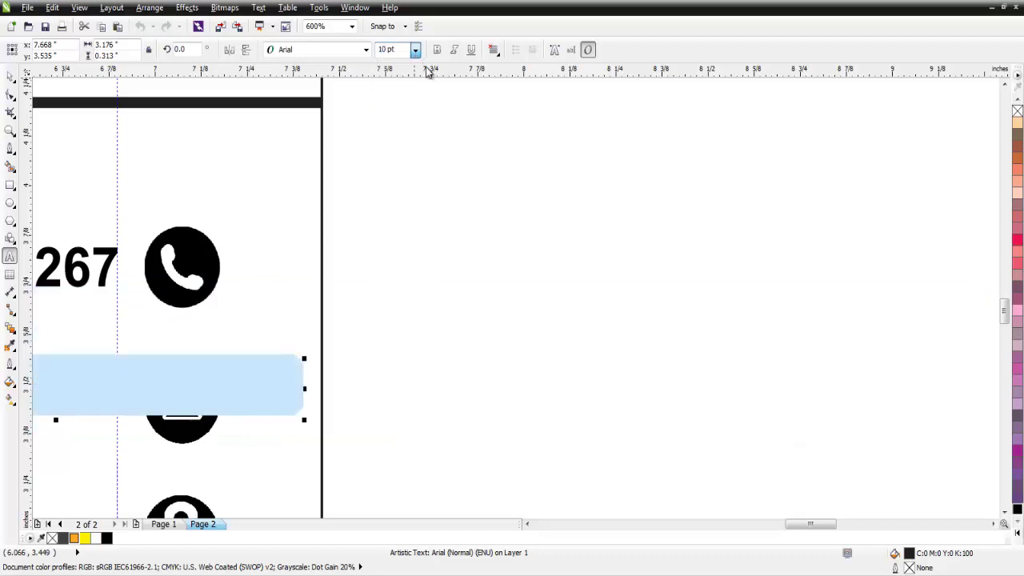
pyautogui.click(437, 50)
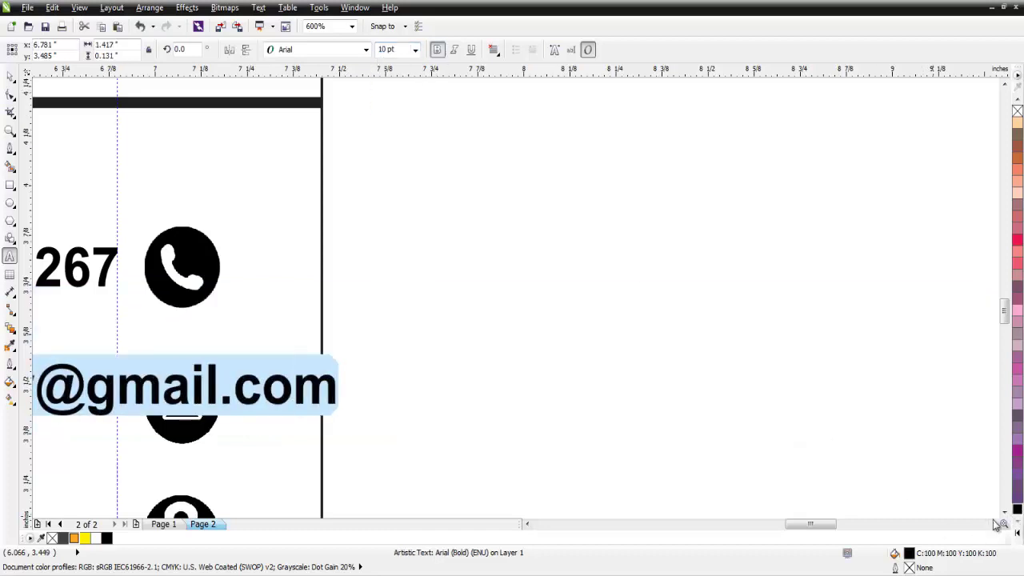
pyautogui.moveTo(826, 524); pyautogui.dragTo(806, 526)
# - Move the email text left of the mail icon and vertically centre them
pyautogui.click(12, 76)
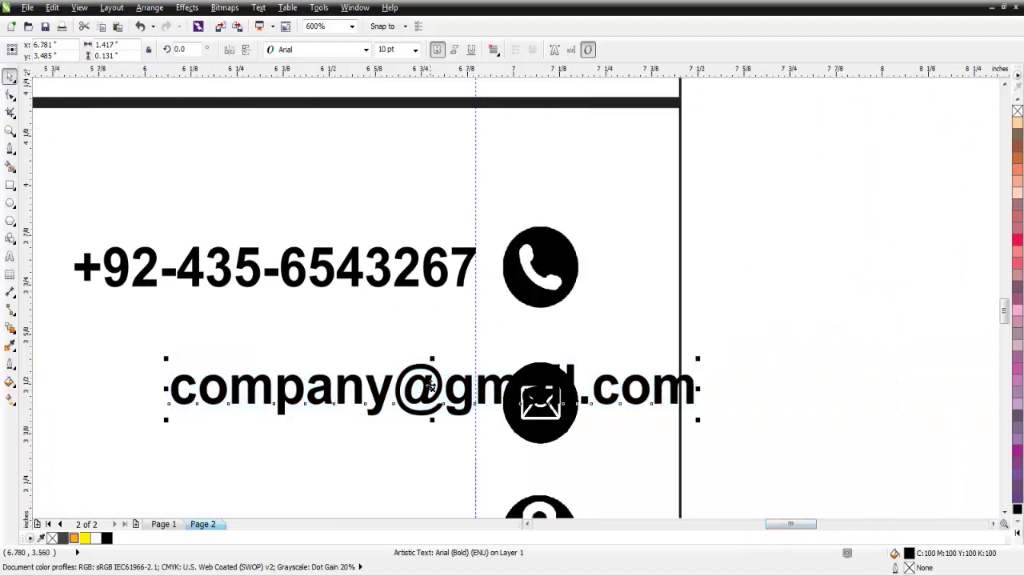
pyautogui.moveTo(430, 389); pyautogui.dragTo(214, 391)
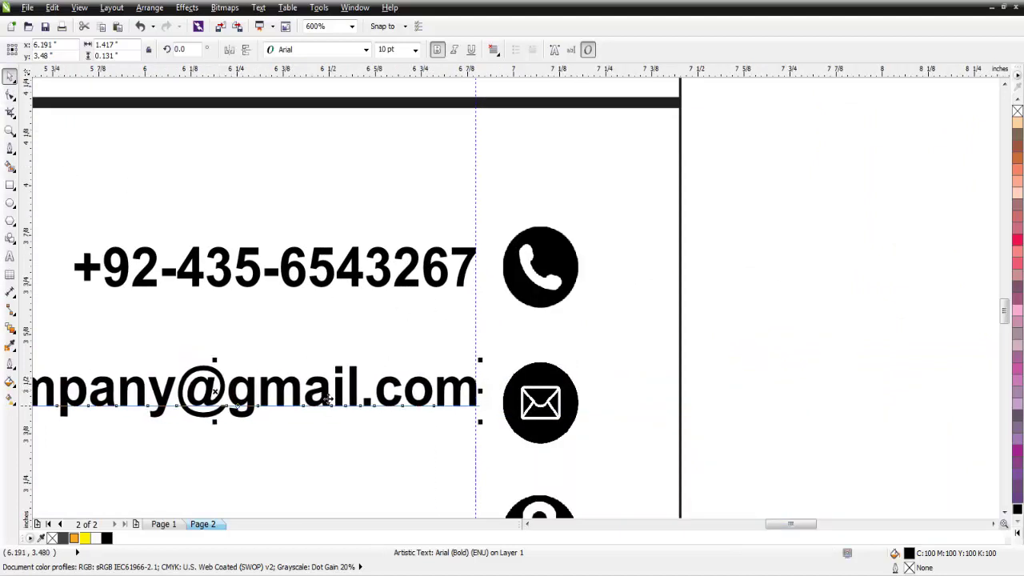
pyautogui.keyDown('shift'); pyautogui.click(519, 405); pyautogui.keyUp('shift')
pyautogui.click(518, 50)
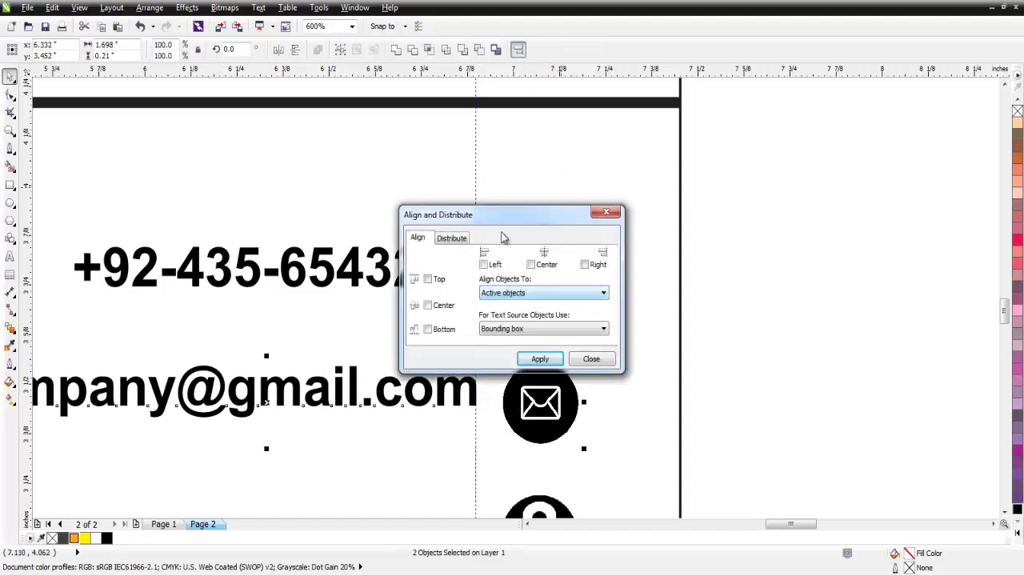
pyautogui.moveTo(514, 214); pyautogui.dragTo(803, 222)
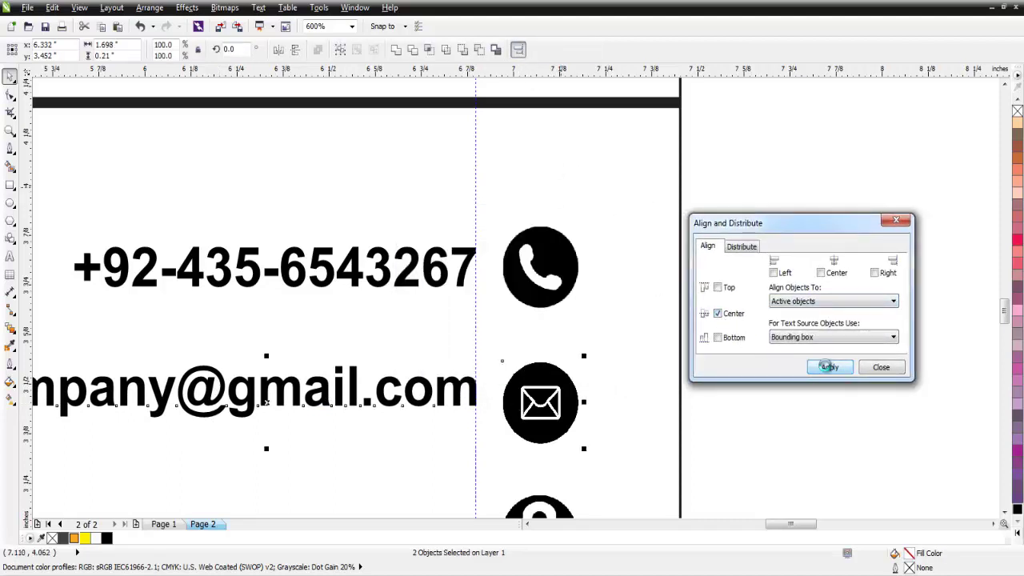
pyautogui.click(829, 367)
pyautogui.click(881, 368)
pyautogui.scroll(-3, 1008, 320)
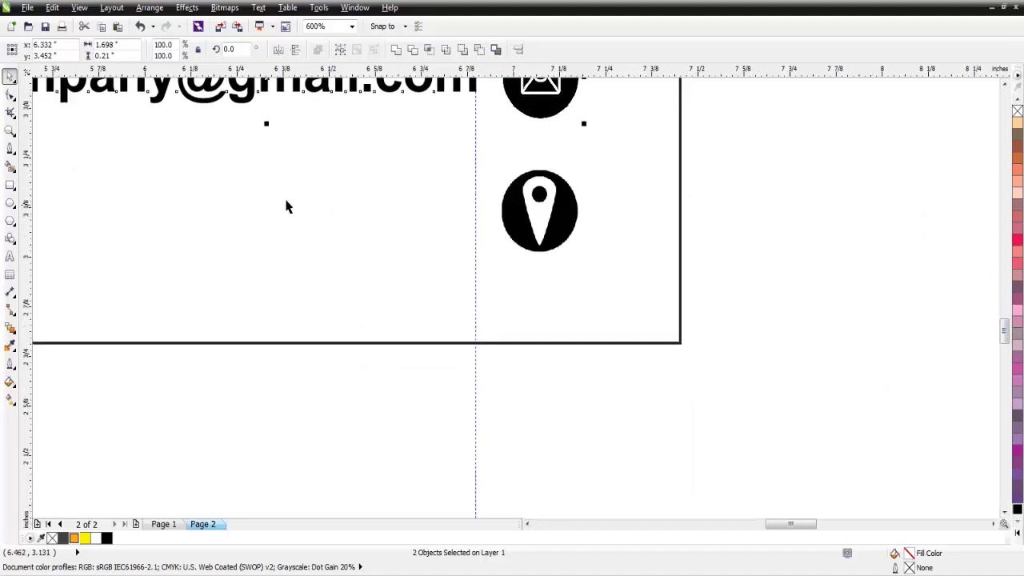
# - Type 'Location Example etc.' as a new text line below the email
pyautogui.click(11, 256)
pyautogui.click(231, 228)
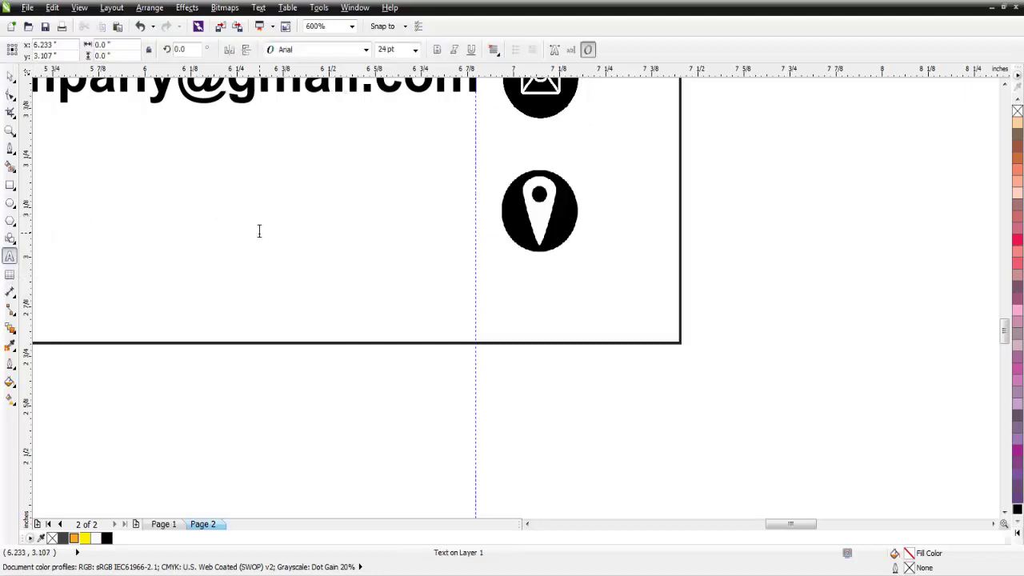
pyautogui.write('Comp')
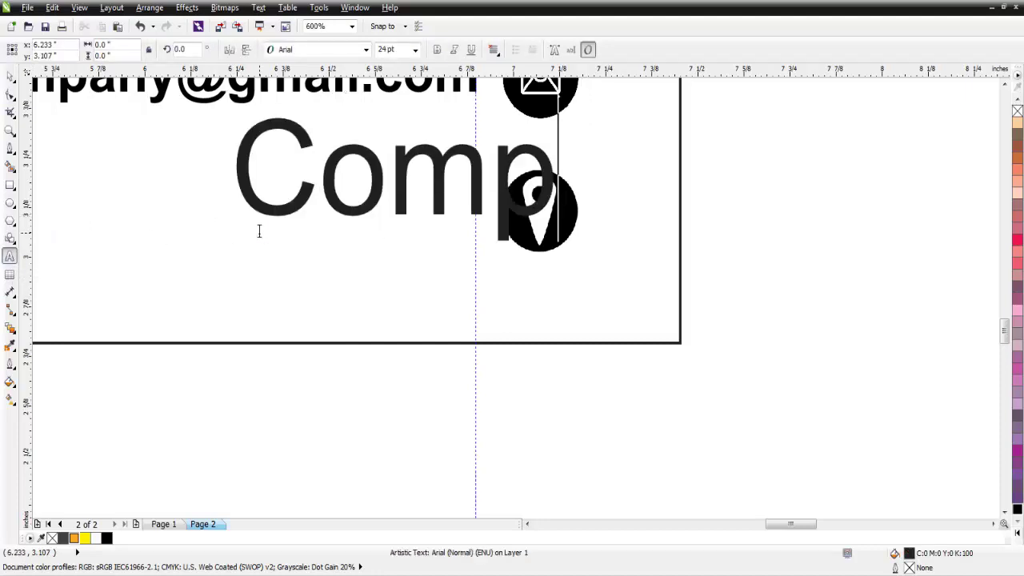
pyautogui.write('any')
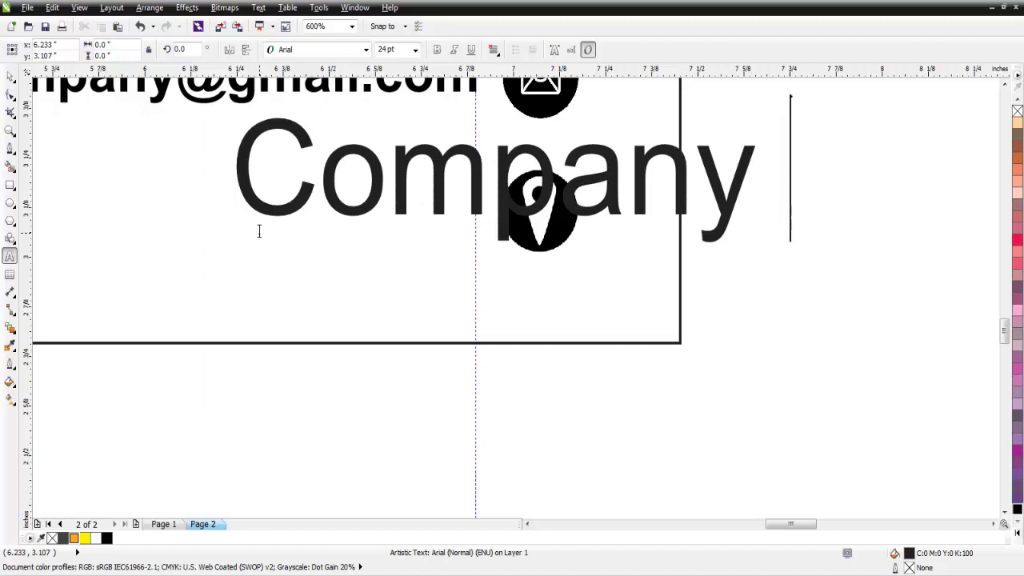
pyautogui.press('BackSpace')
pyautogui.press('BackSpace')
pyautogui.press('BackSpace')
pyautogui.press('BackSpace')
pyautogui.press('BackSpace')
pyautogui.press('BackSpace')
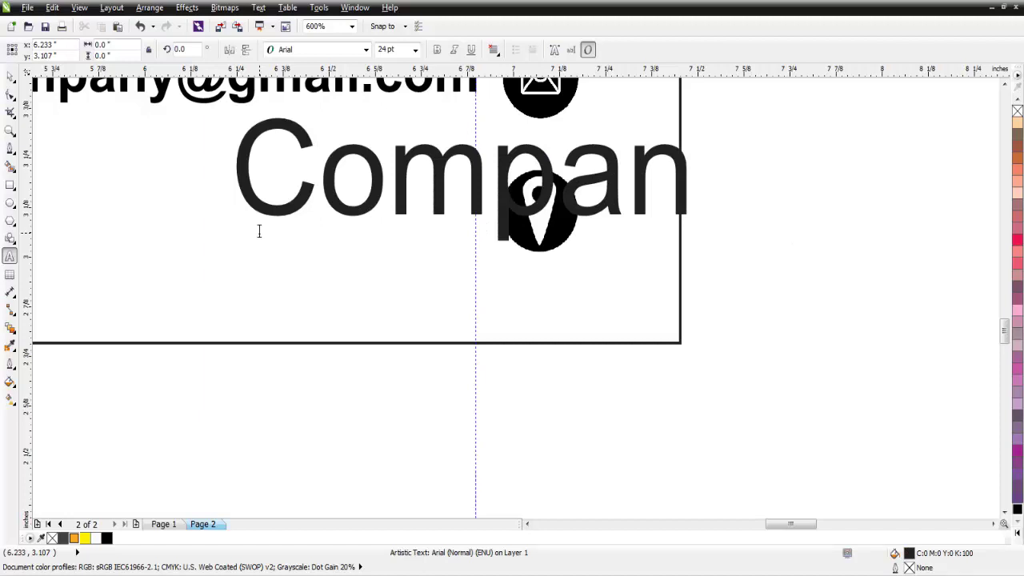
pyautogui.press('BackSpace')
pyautogui.press('BackSpace')
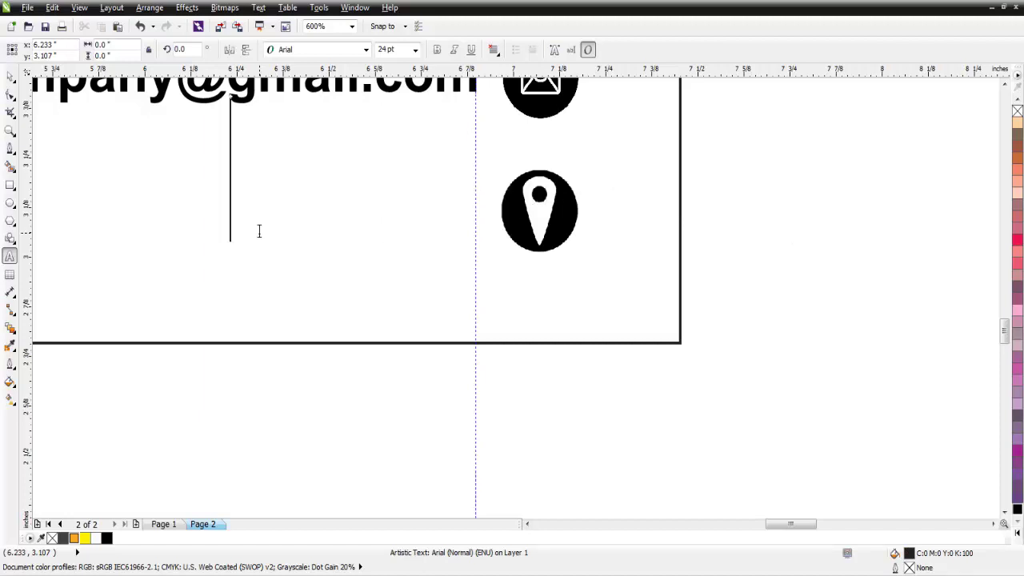
pyautogui.write('Lo')
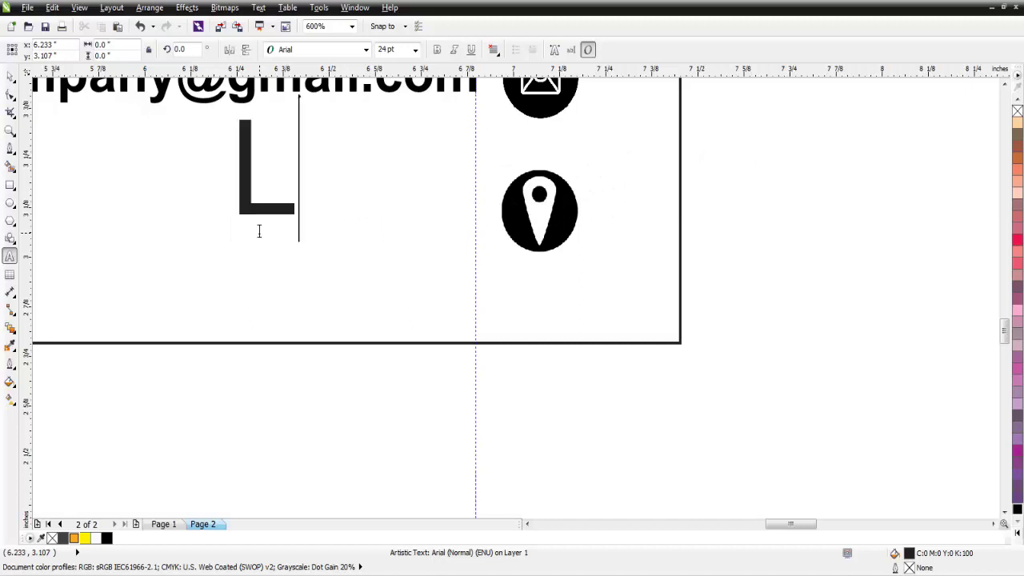
pyautogui.write('cation ')
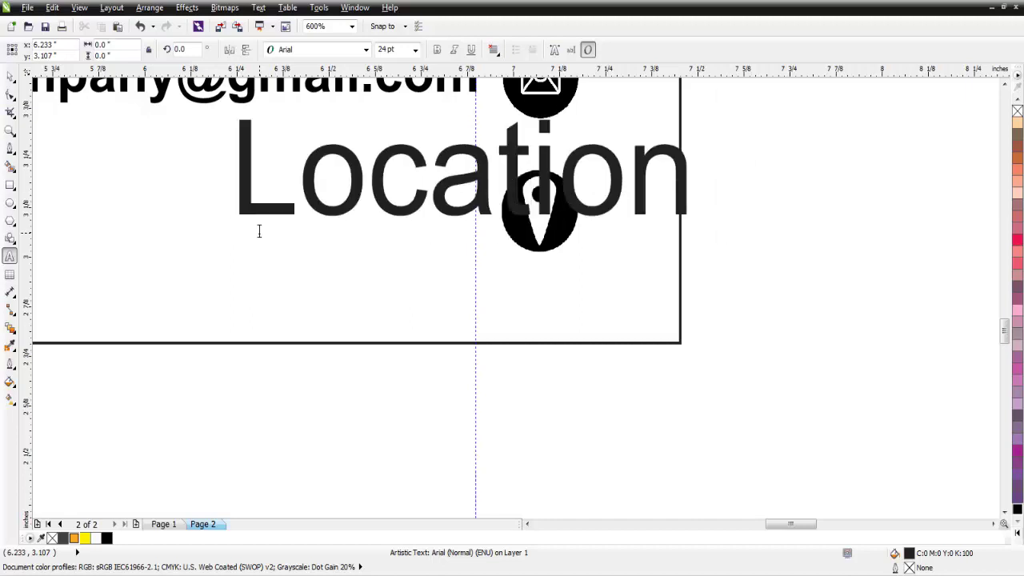
pyautogui.write('Examplw')
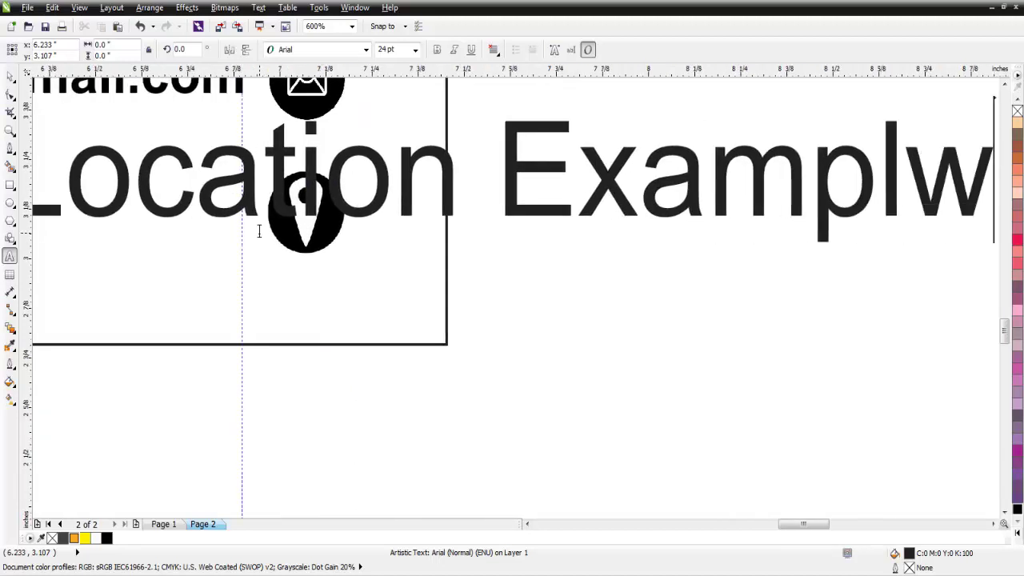
pyautogui.press('BackSpace')
pyautogui.write('e')
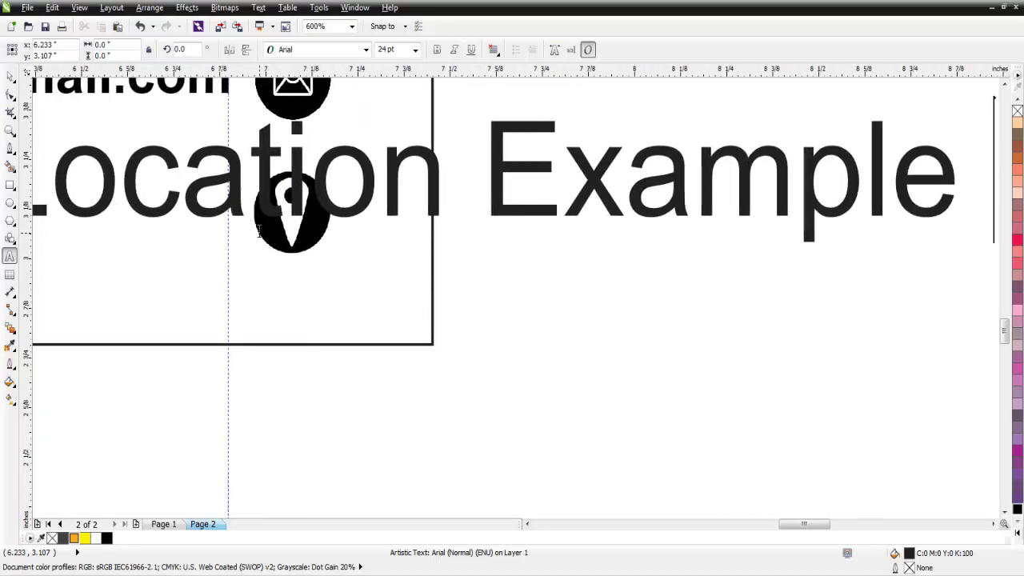
pyautogui.write(' etc.')
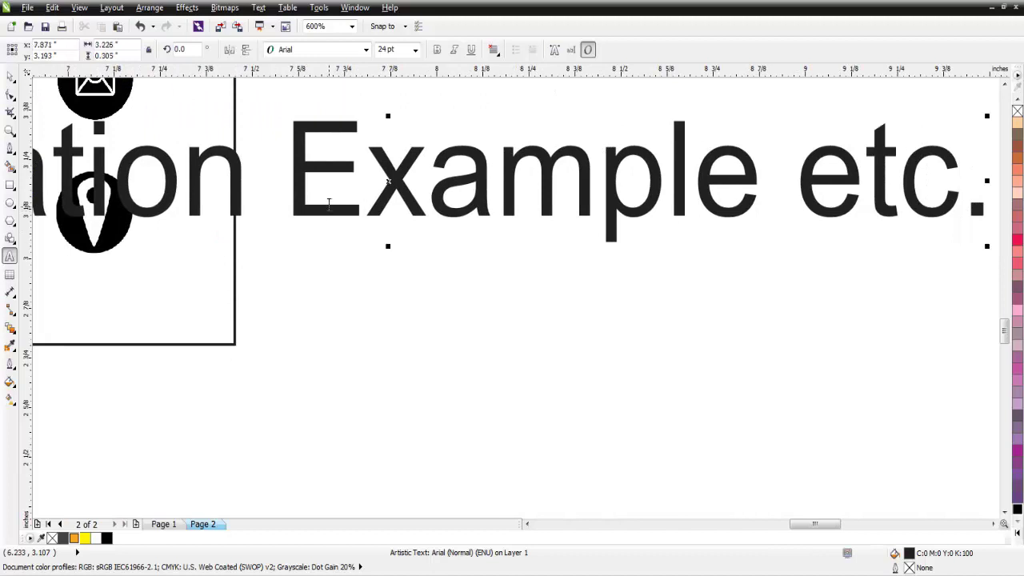
# - Set the location text to 10 pt bold and move it beside the pin icon
pyautogui.hotkey('ctrl', 'a')
pyautogui.click(415, 50)
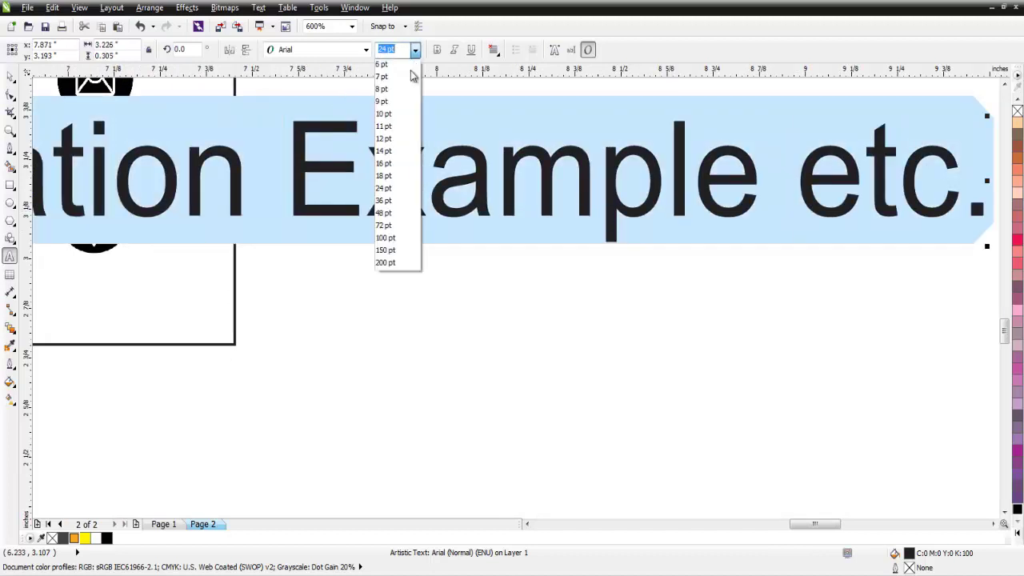
pyautogui.click(392, 110)
pyautogui.click(433, 49)
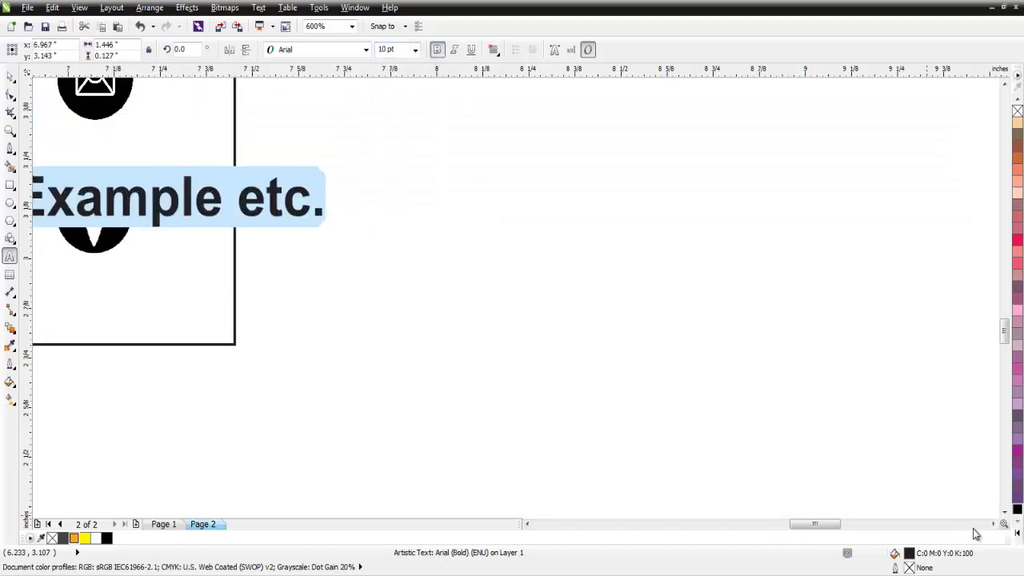
pyautogui.moveTo(832, 524); pyautogui.dragTo(805, 528)
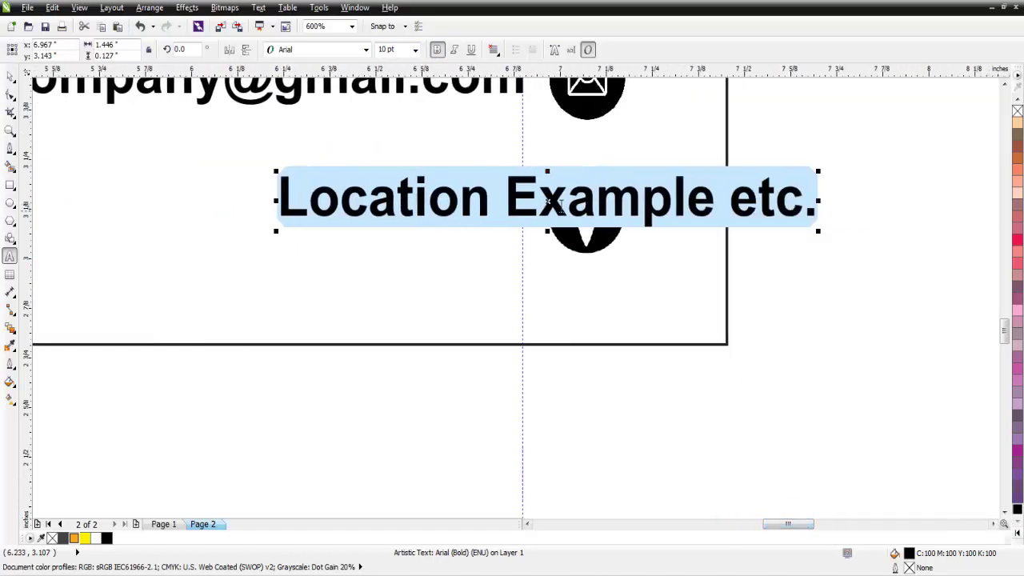
pyautogui.moveTo(549, 202); pyautogui.dragTo(256, 209)
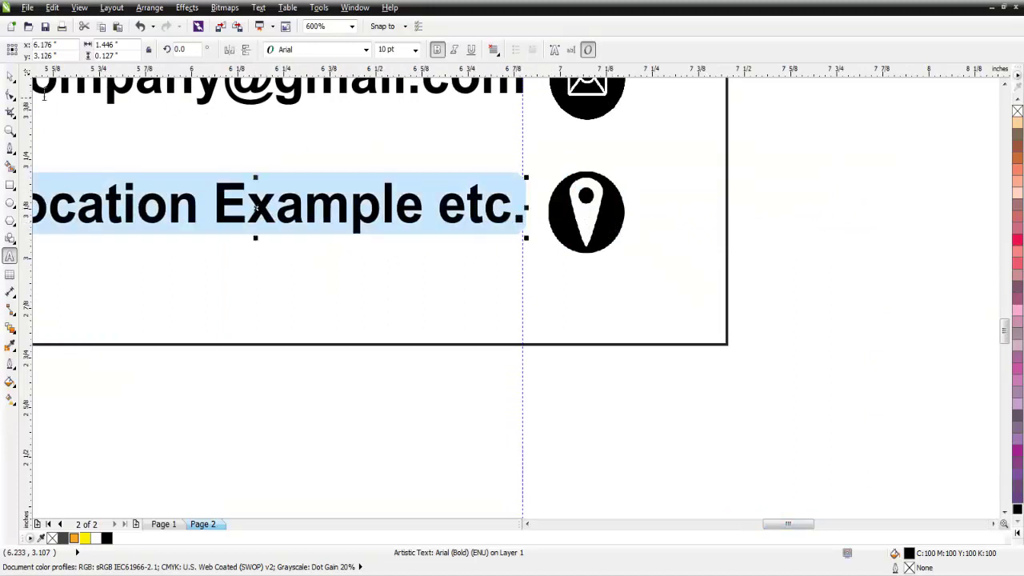
# - Vertically centre the location text with the pin icon using Align and Distribute
pyautogui.click(10, 76)
pyautogui.keyDown('shift'); pyautogui.click(577, 224); pyautogui.keyUp('shift')
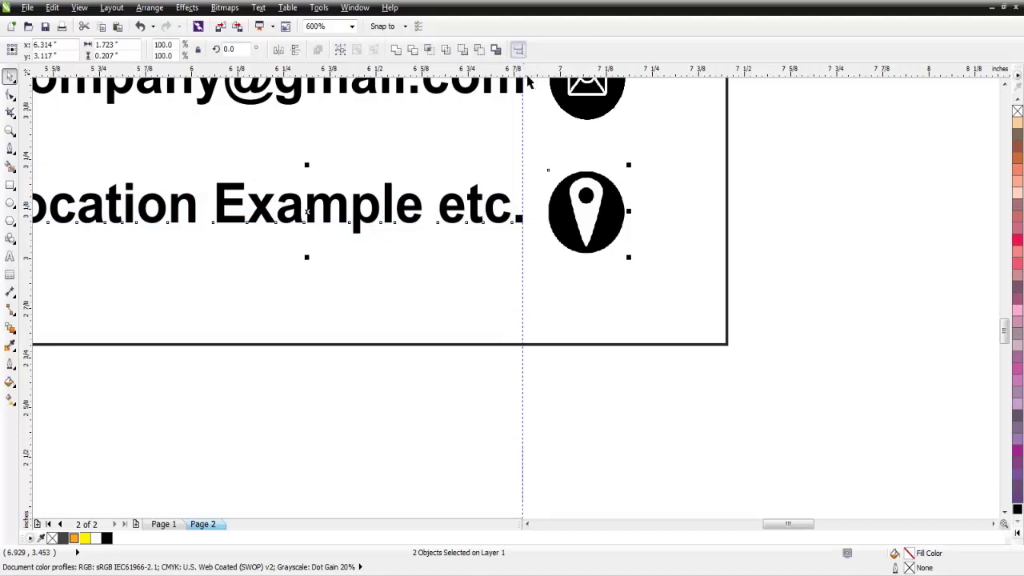
pyautogui.click(518, 50)
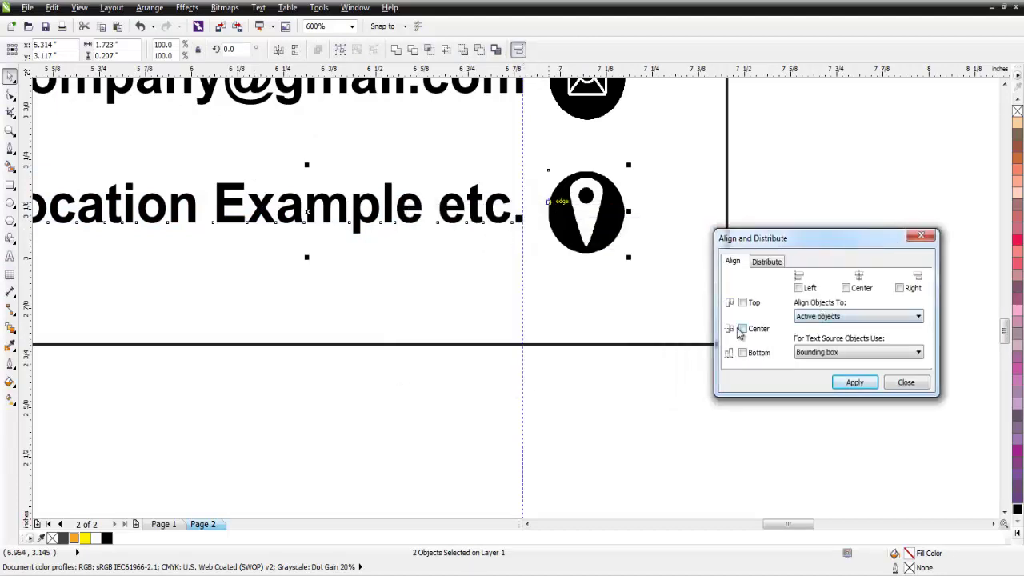
pyautogui.click(742, 329)
pyautogui.click(854, 382)
pyautogui.click(905, 383)
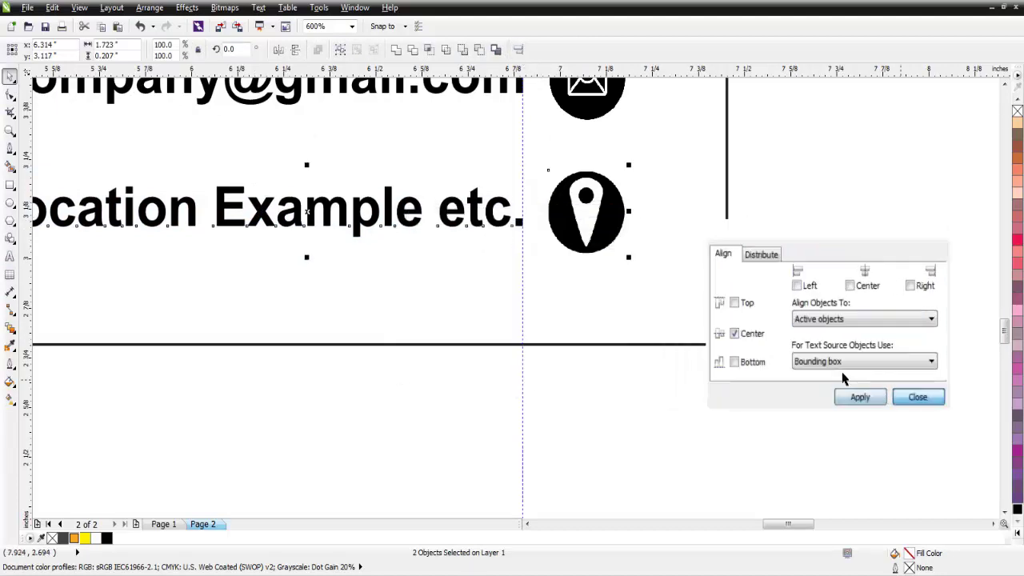
pyautogui.scroll(-2, 799, 376)
pyautogui.click(660, 119)
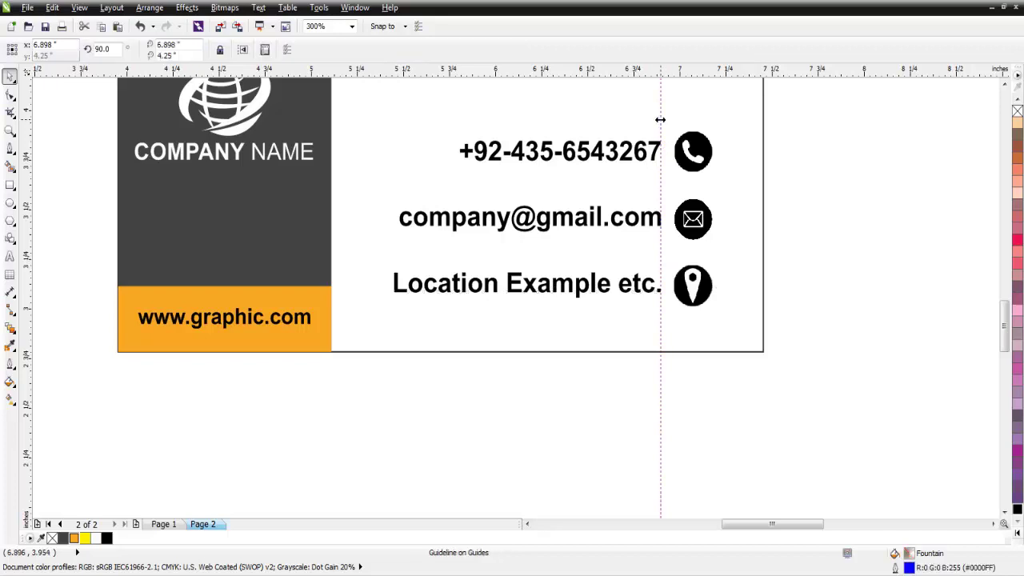
# - Zoom to width and enlarge the contact texts and icons together to about 111%
pyautogui.scroll(-3, 661, 112)
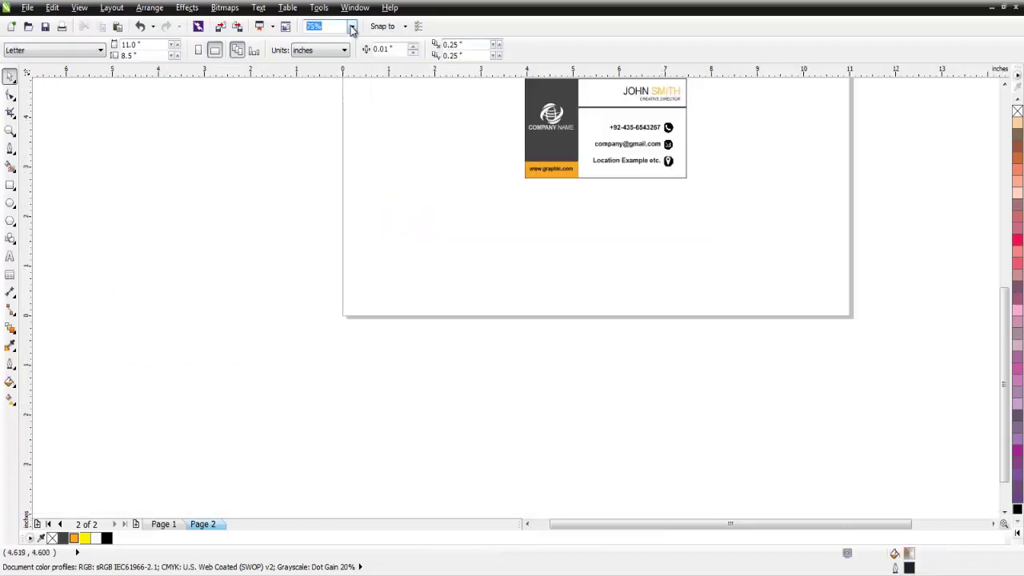
pyautogui.click(352, 27)
pyautogui.click(320, 50)
pyautogui.moveTo(725, 391); pyautogui.dragTo(480, 512)
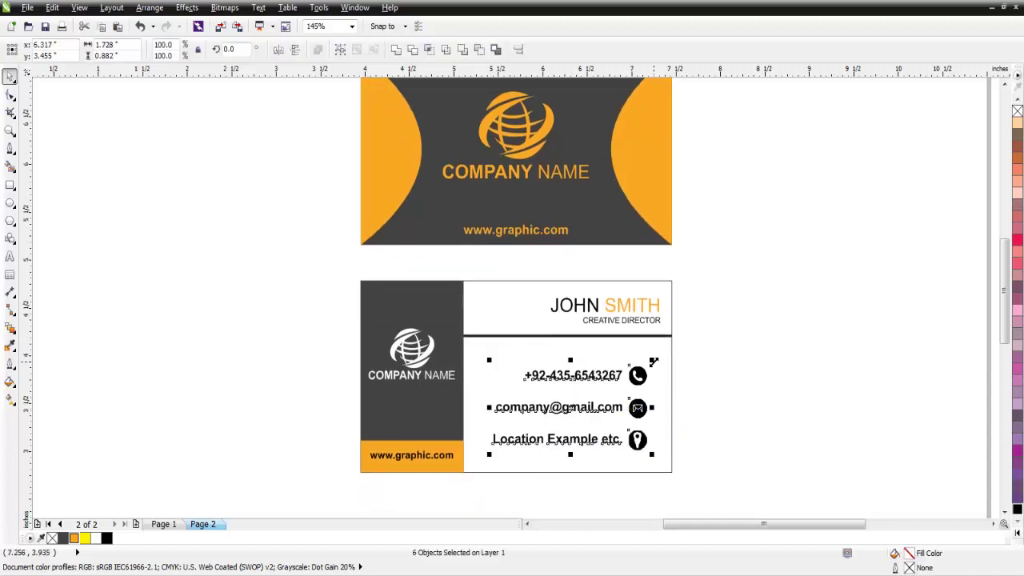
pyautogui.moveTo(653, 362); pyautogui.dragTo(666, 355)
pyautogui.click(724, 362)
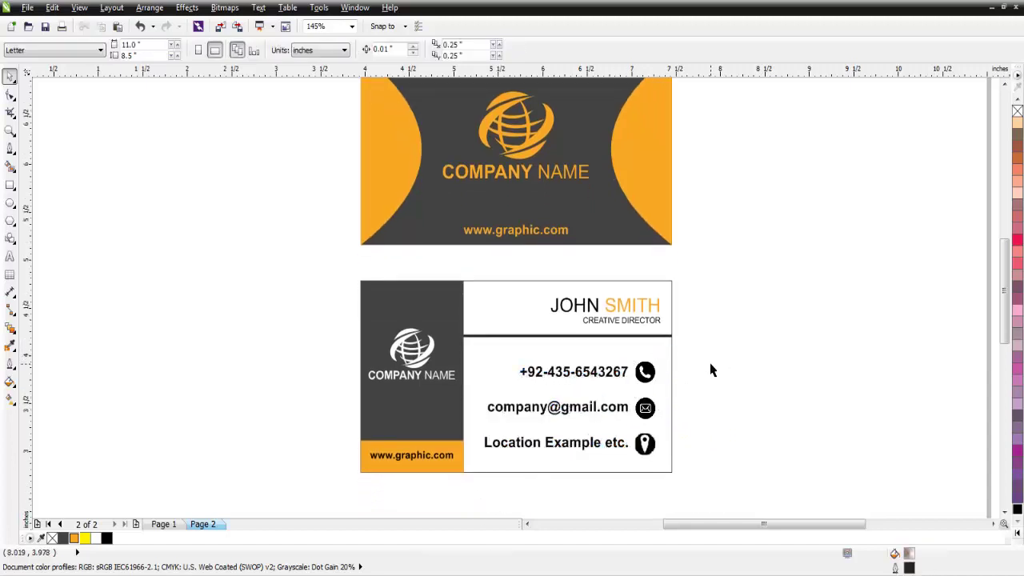
# - Zoom in to fit both card sides in the window for a final view
pyautogui.scroll(-2, 710, 370)
pyautogui.moveTo(708, 172); pyautogui.dragTo(446, 464)
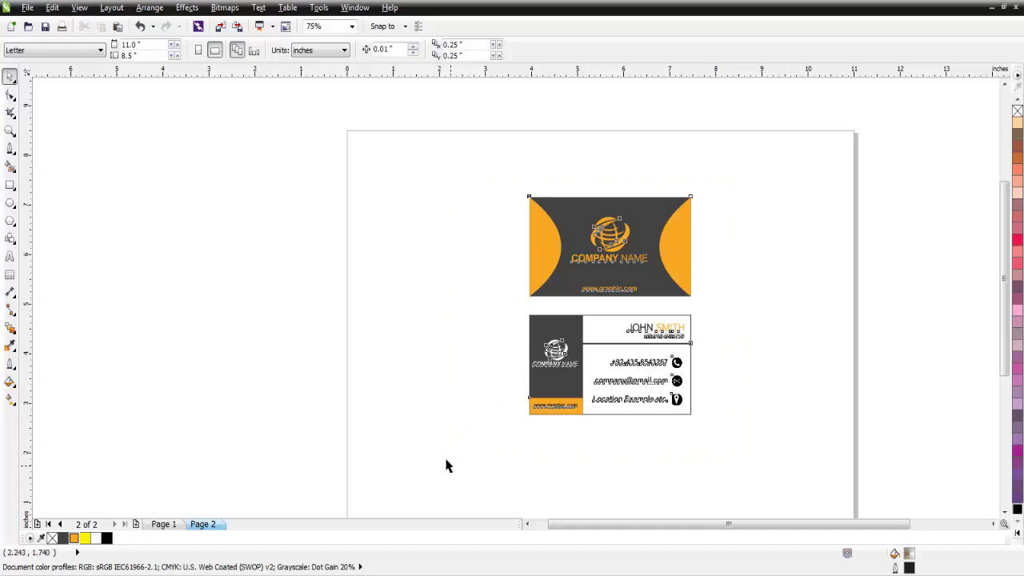
pyautogui.click(352, 27)
pyautogui.click(324, 136)
pyautogui.click(276, 205)
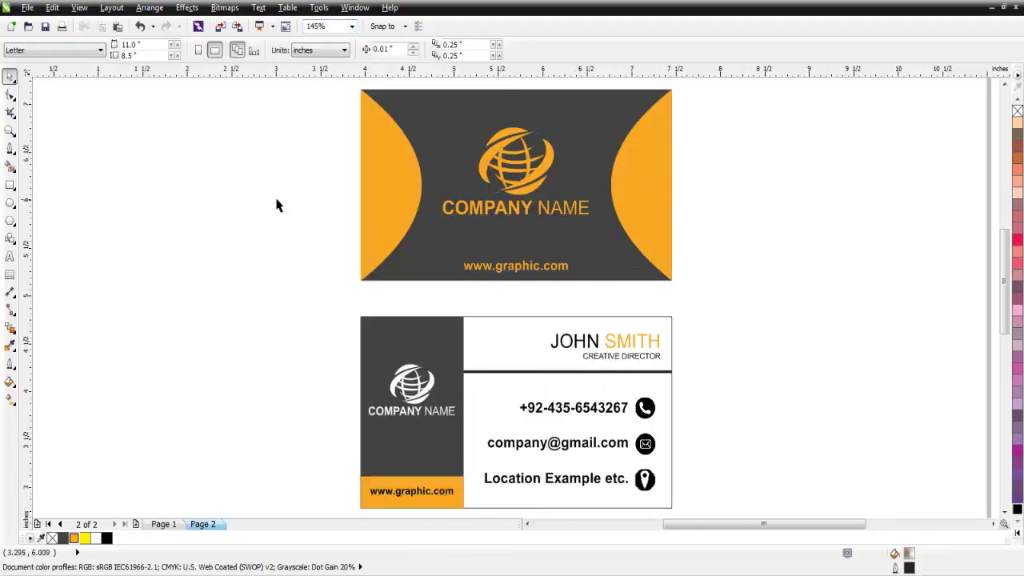